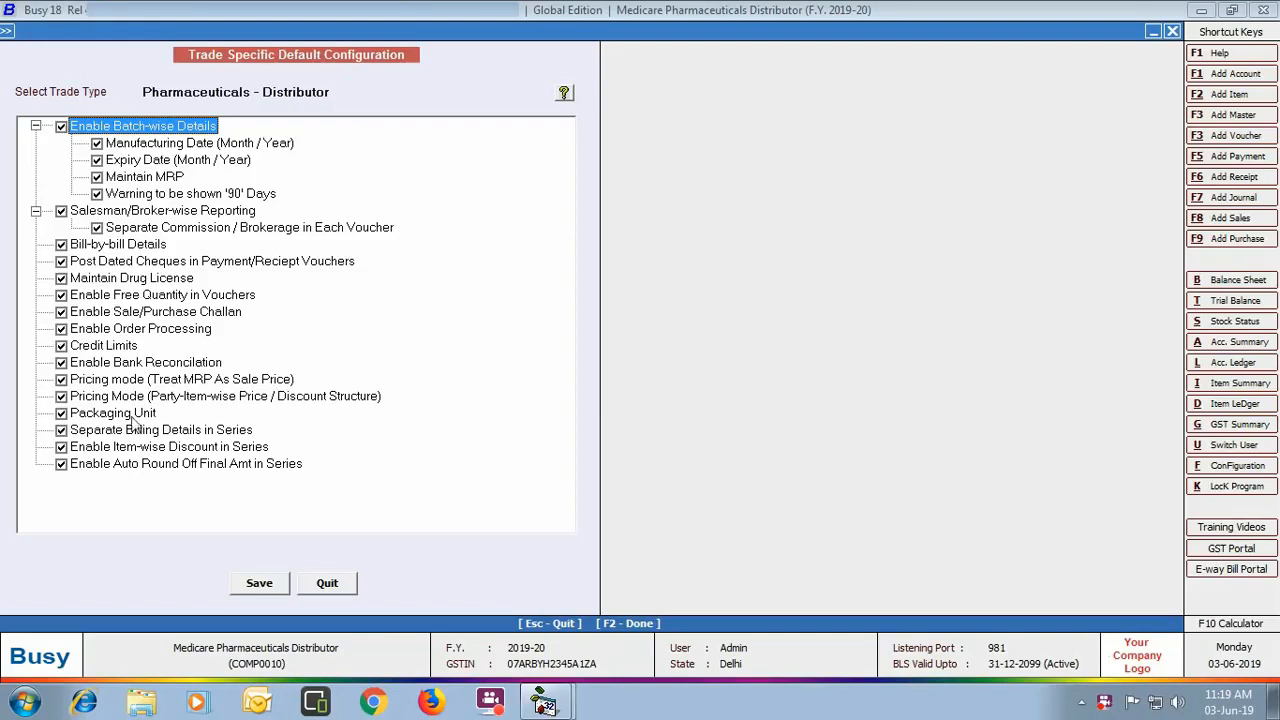
Step: Tick Separate Billing Details in Series in the Pharmaceuticals – Distributor trade defaults and save
click(60, 430)
click(265, 589)
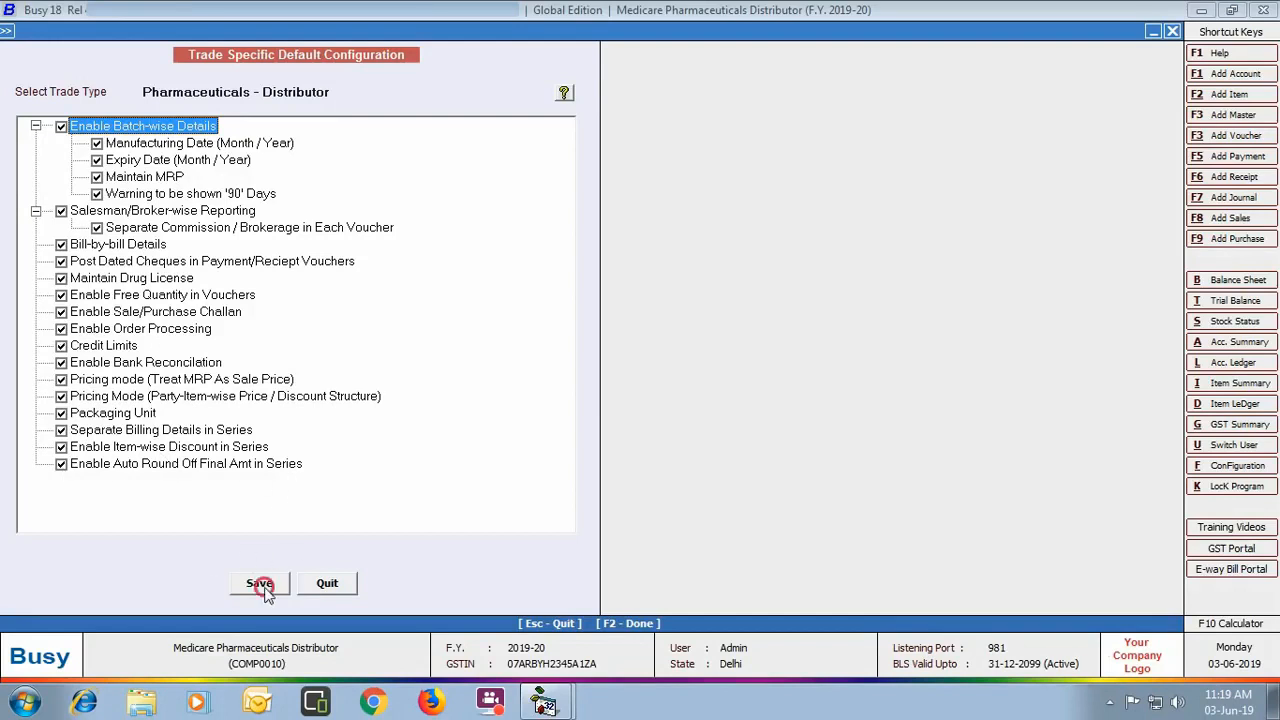
Step: Confirm the trade save, then enter drug licence numbers WD8735 and WD8736 under Inventory and save
click(684, 391)
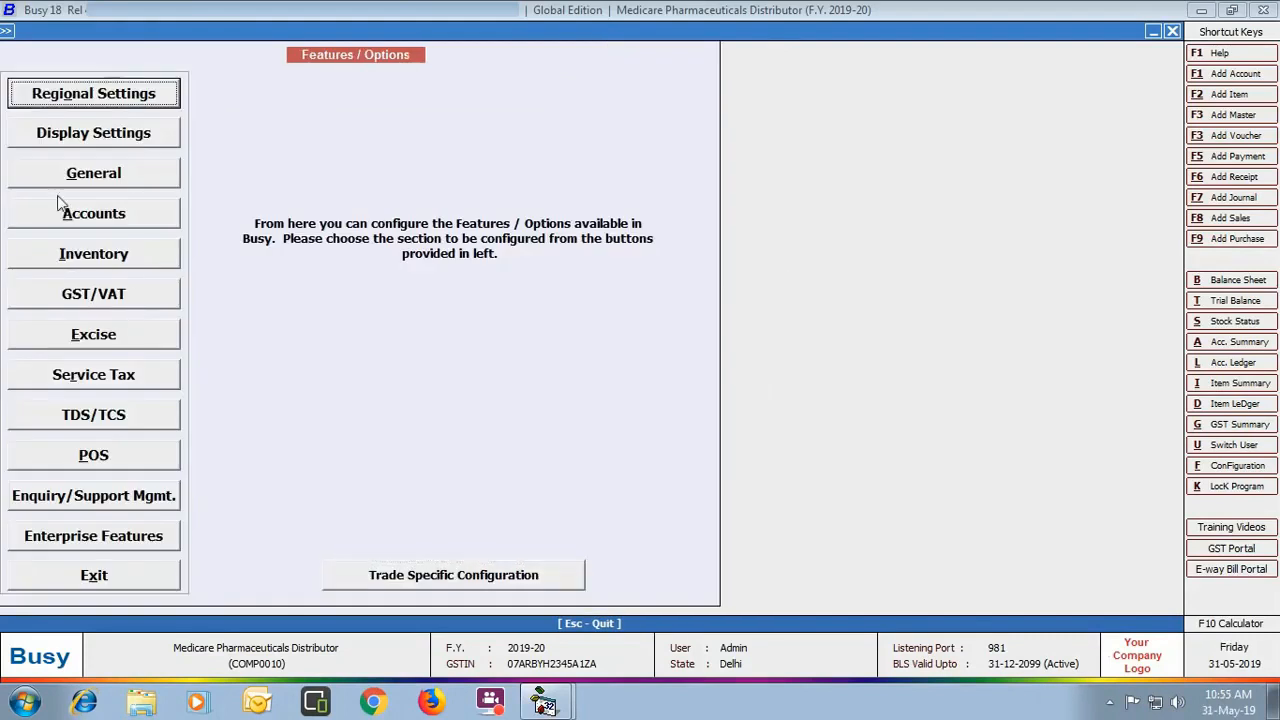
click(147, 263)
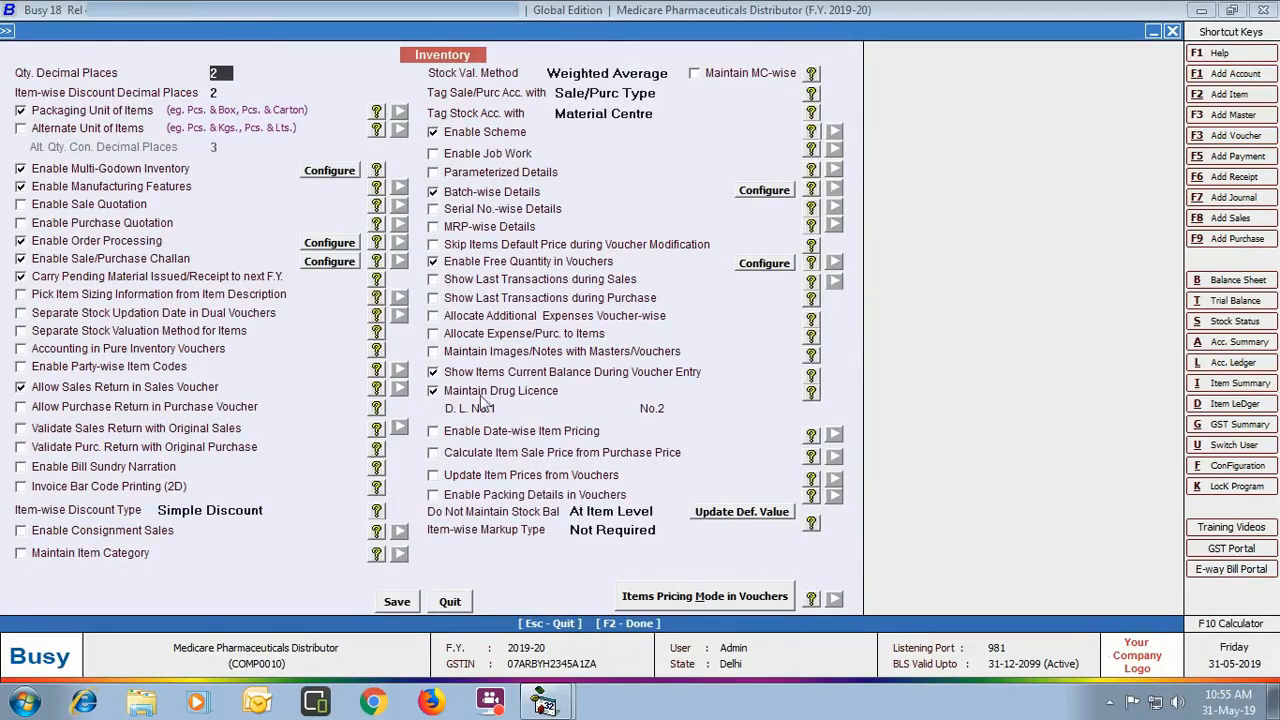
click(540, 405)
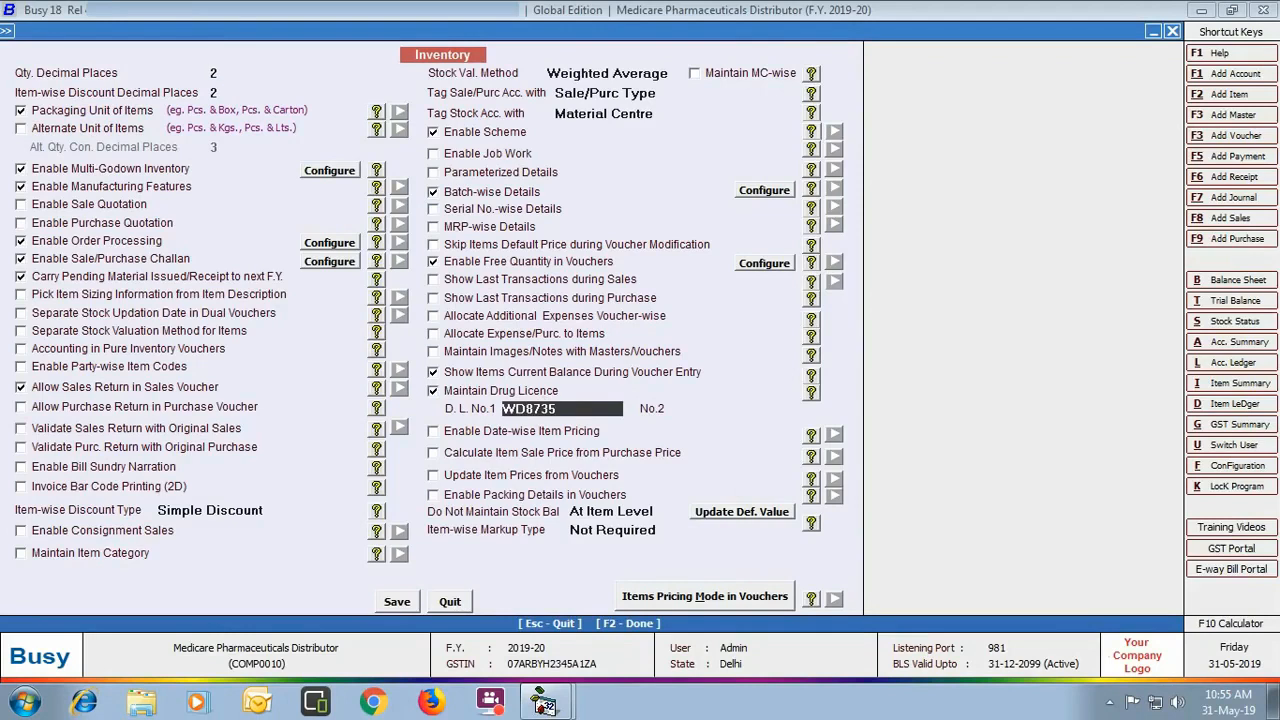
click(692, 408)
text(WD8736)
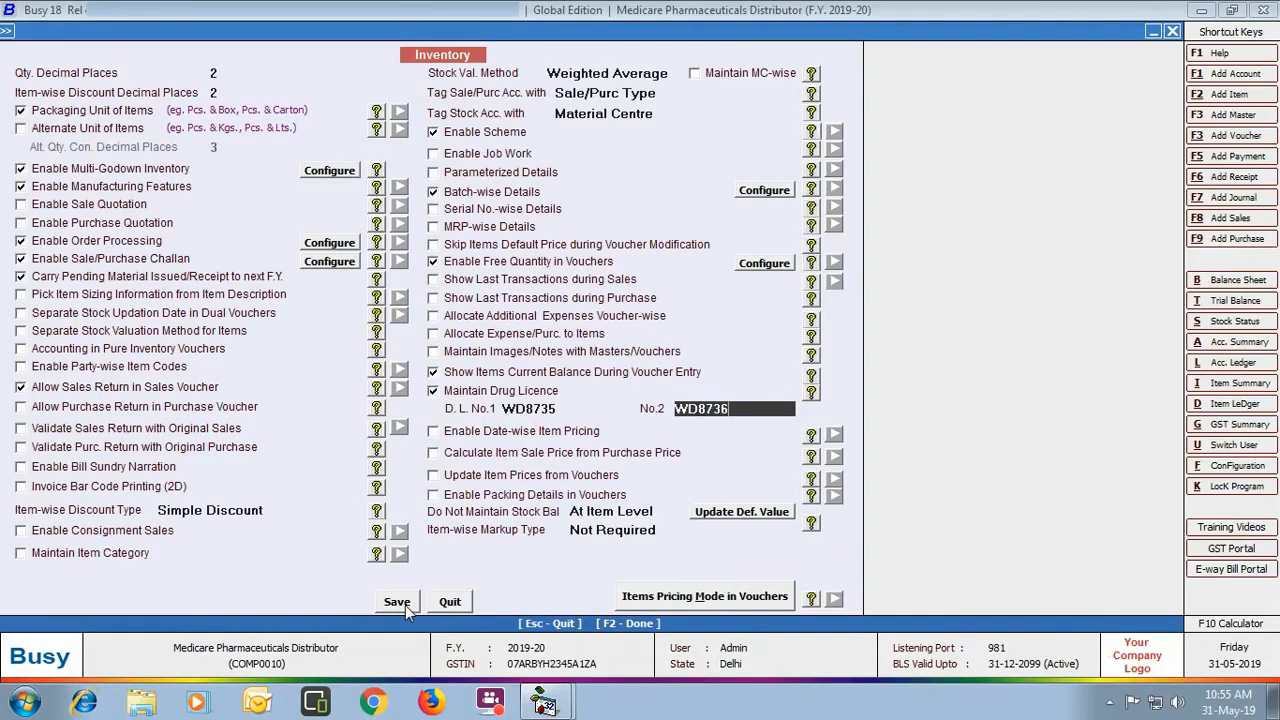
click(405, 612)
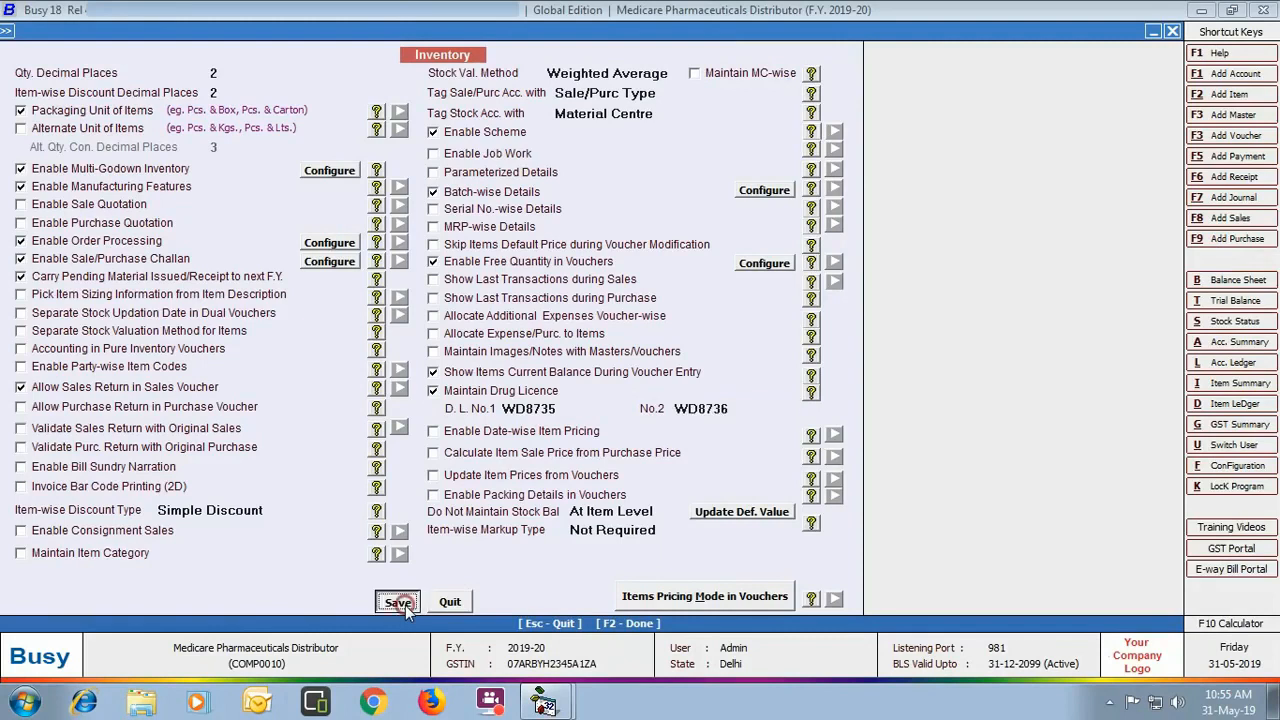
click(91, 578)
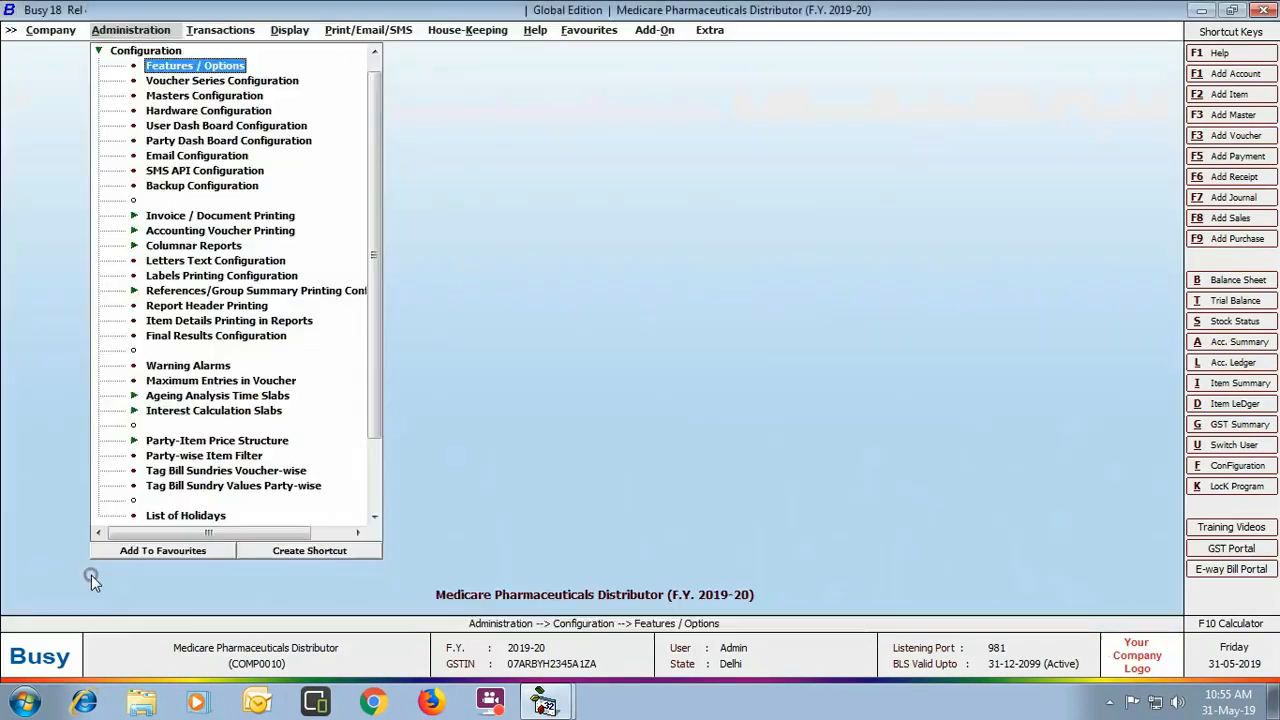
Step: Open the Shiv Medicos account for modification from the Account masters
click(118, 52)
click(119, 51)
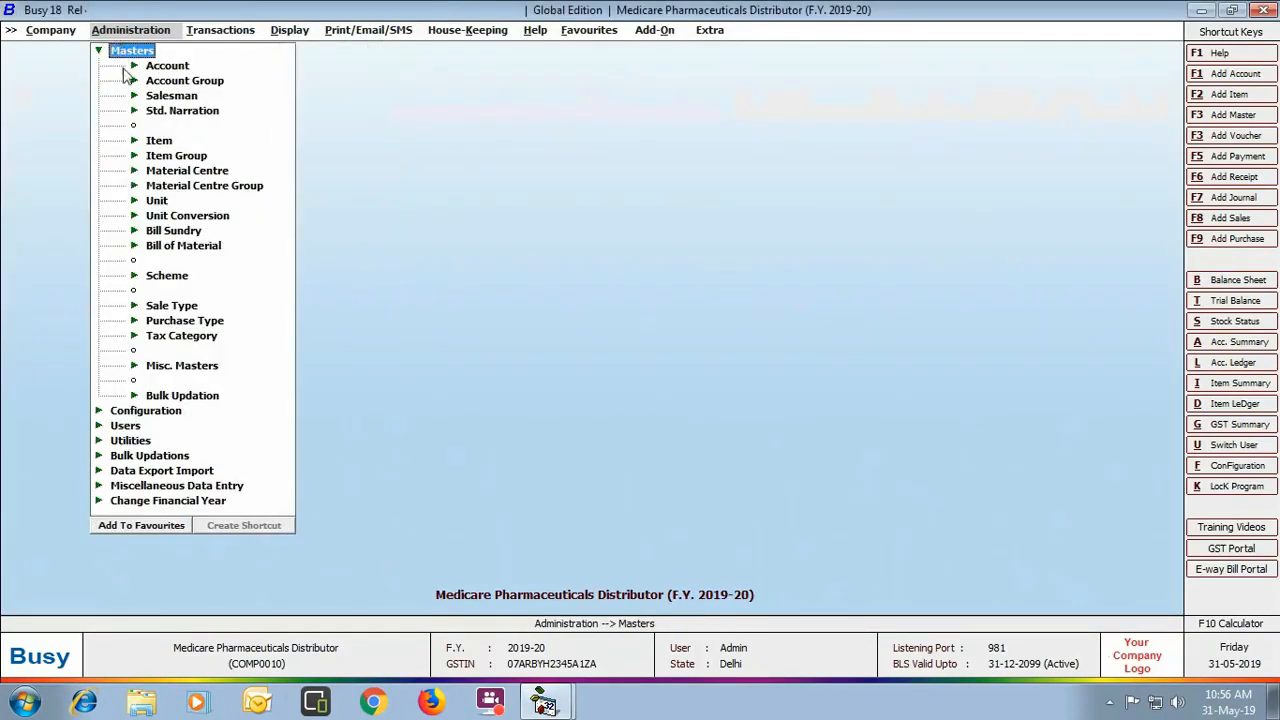
click(168, 66)
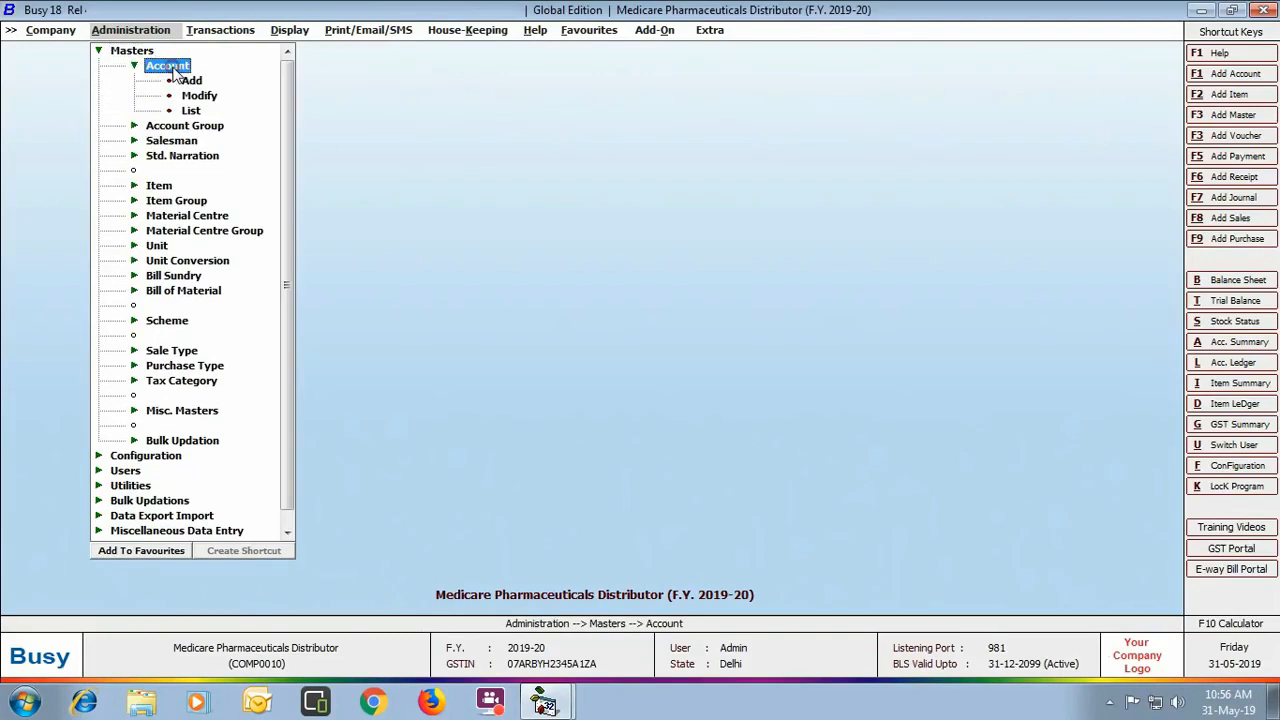
double_click(199, 95)
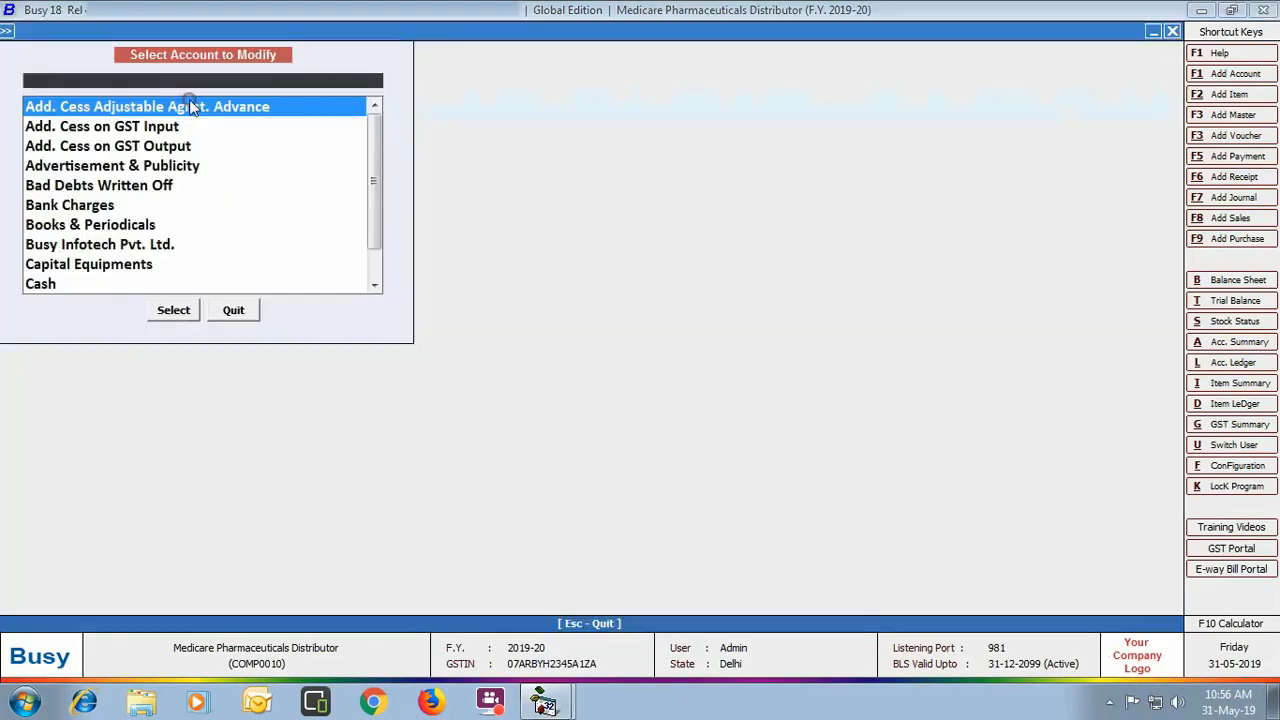
text(SH)
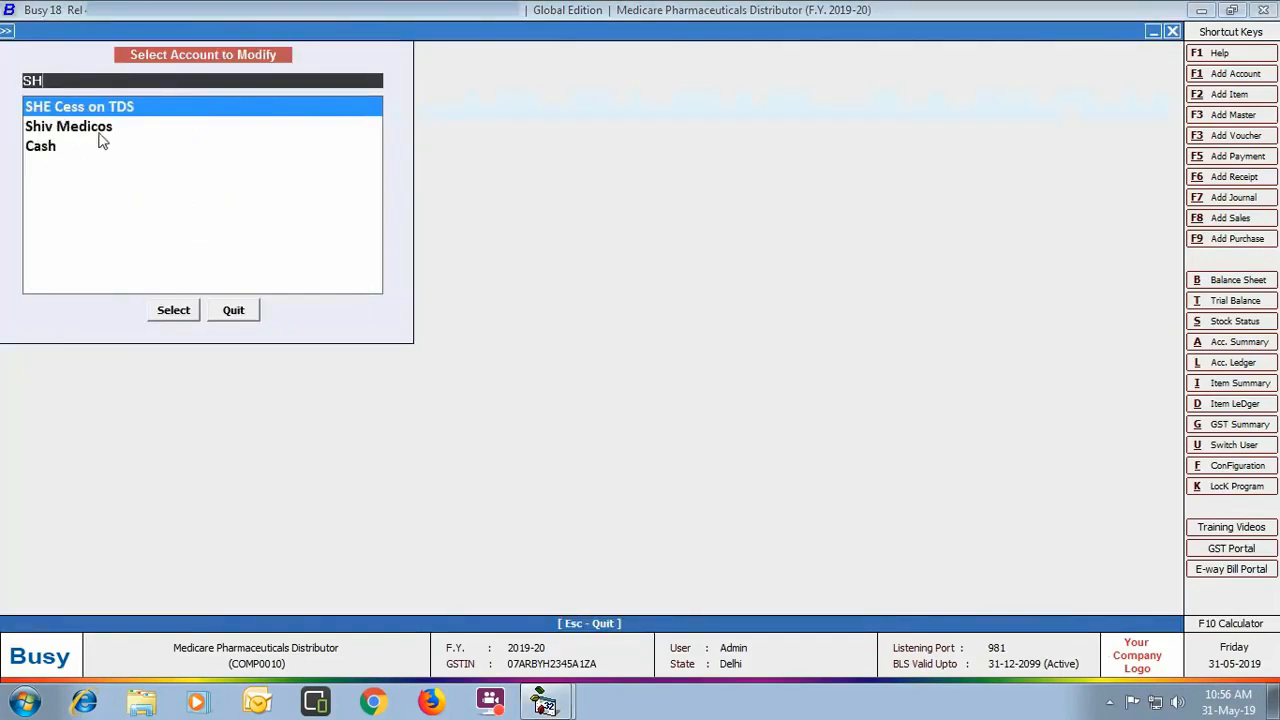
click(104, 134)
double_click(105, 136)
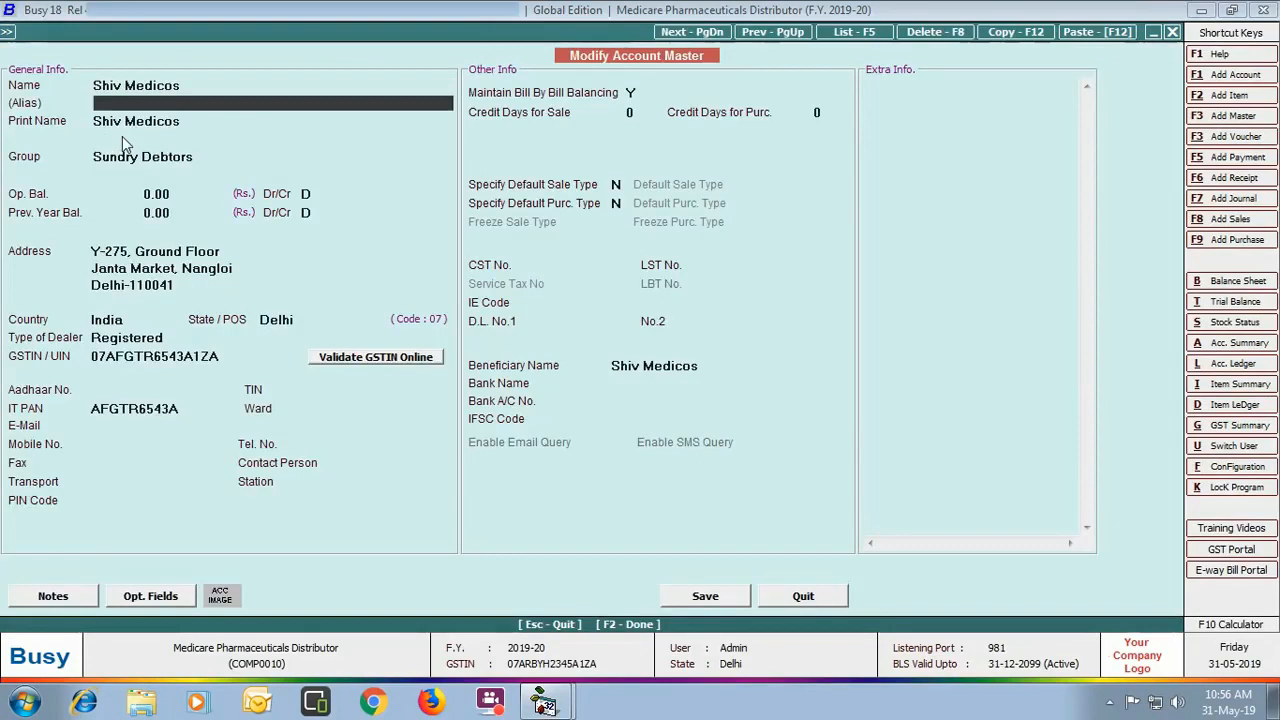
Step: Turn on a credit limit for Shiv Medicos with a maximum of 50000
key(Return)
key(Return)
key(Return)
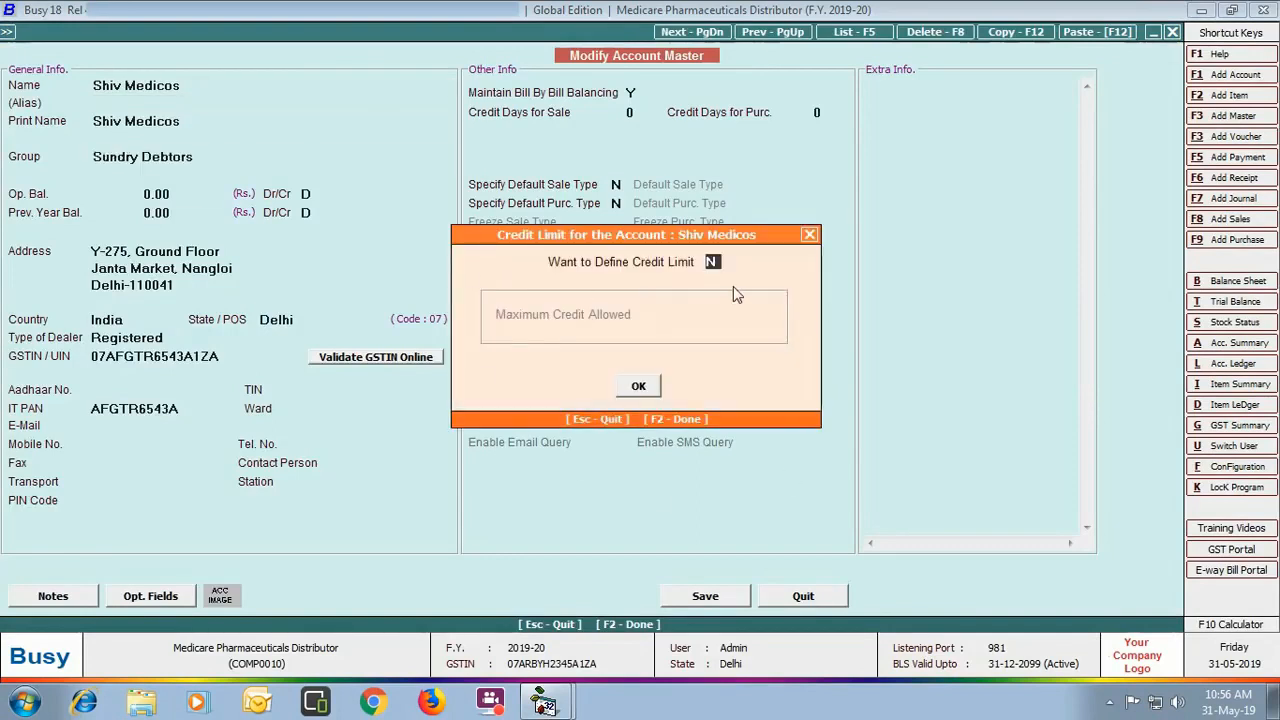
key(y)
key(Return)
text(50000)
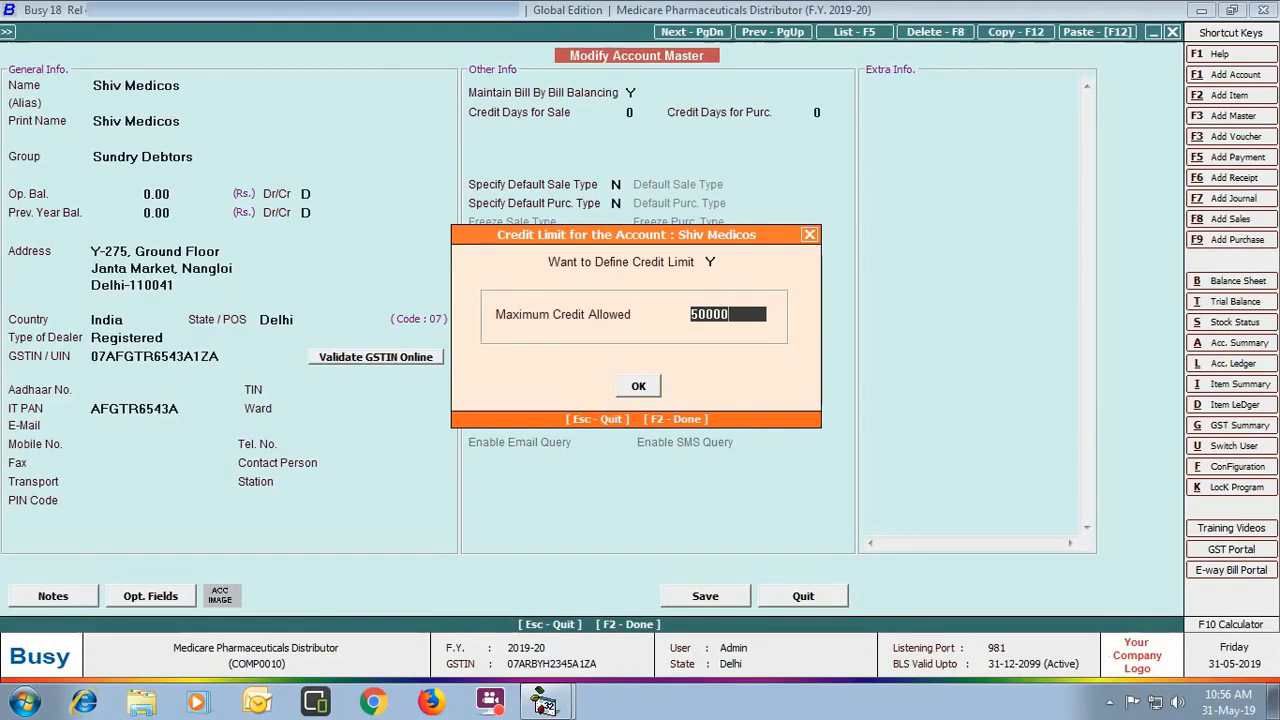
key(Return)
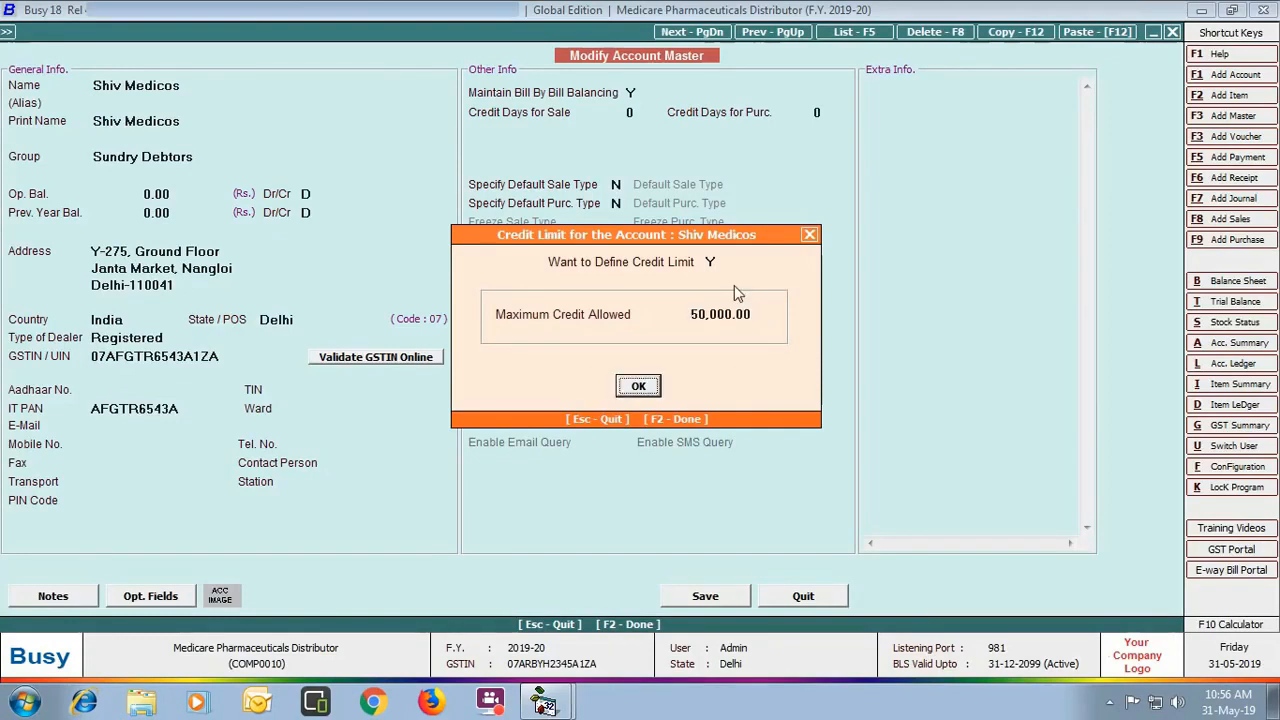
key(Return)
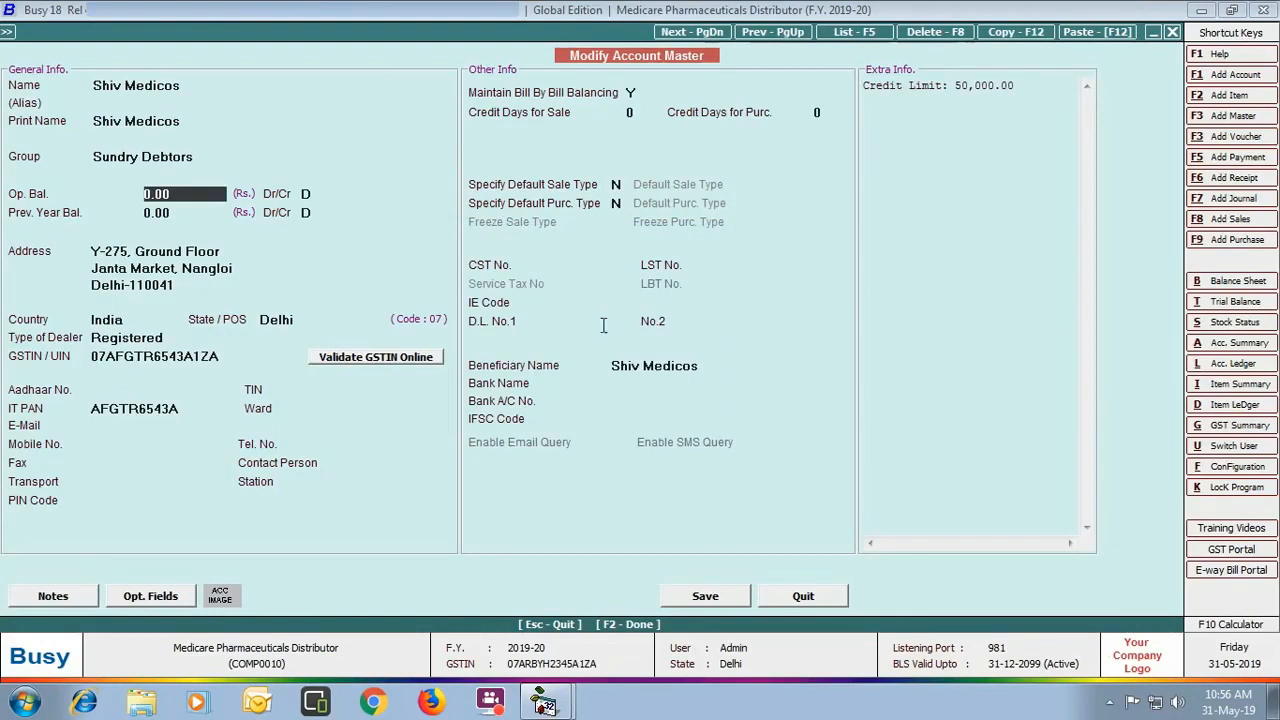
Step: Enter drug licence numbers PH8735 and PH8736 and save the Shiv Medicos account
click(602, 321)
text(PH8735)
key(Return)
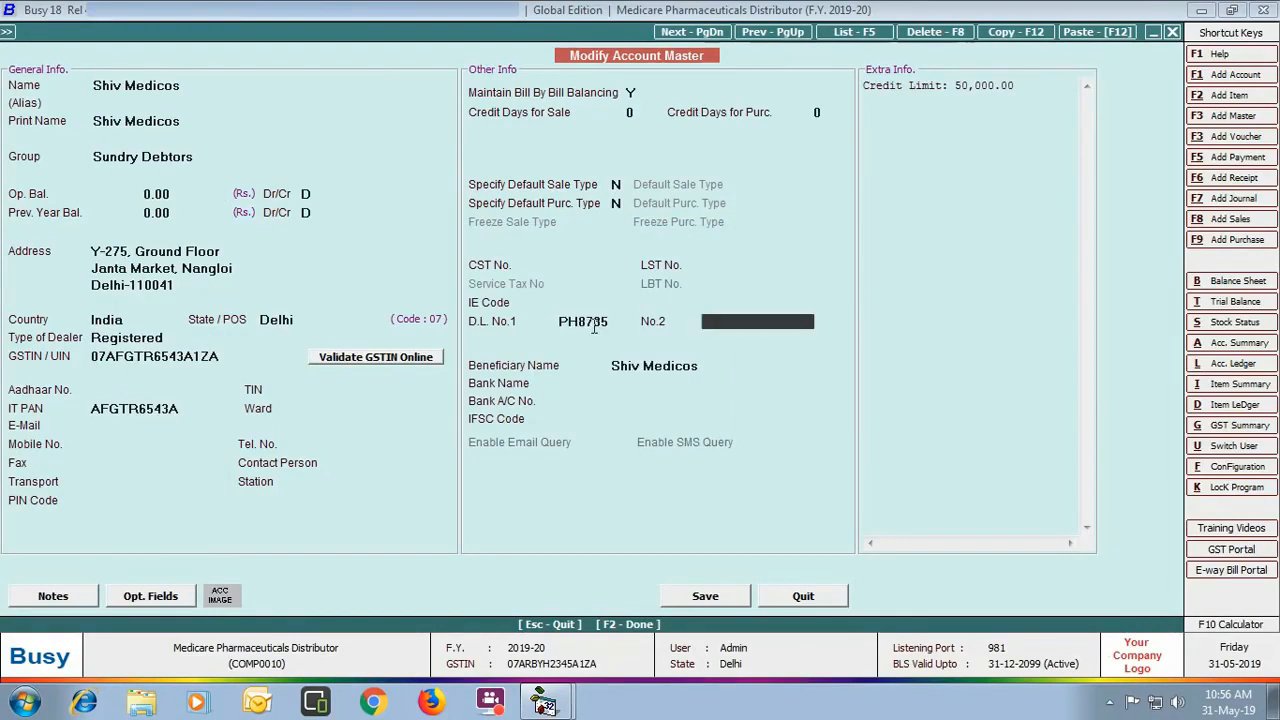
text(PH8736)
click(706, 598)
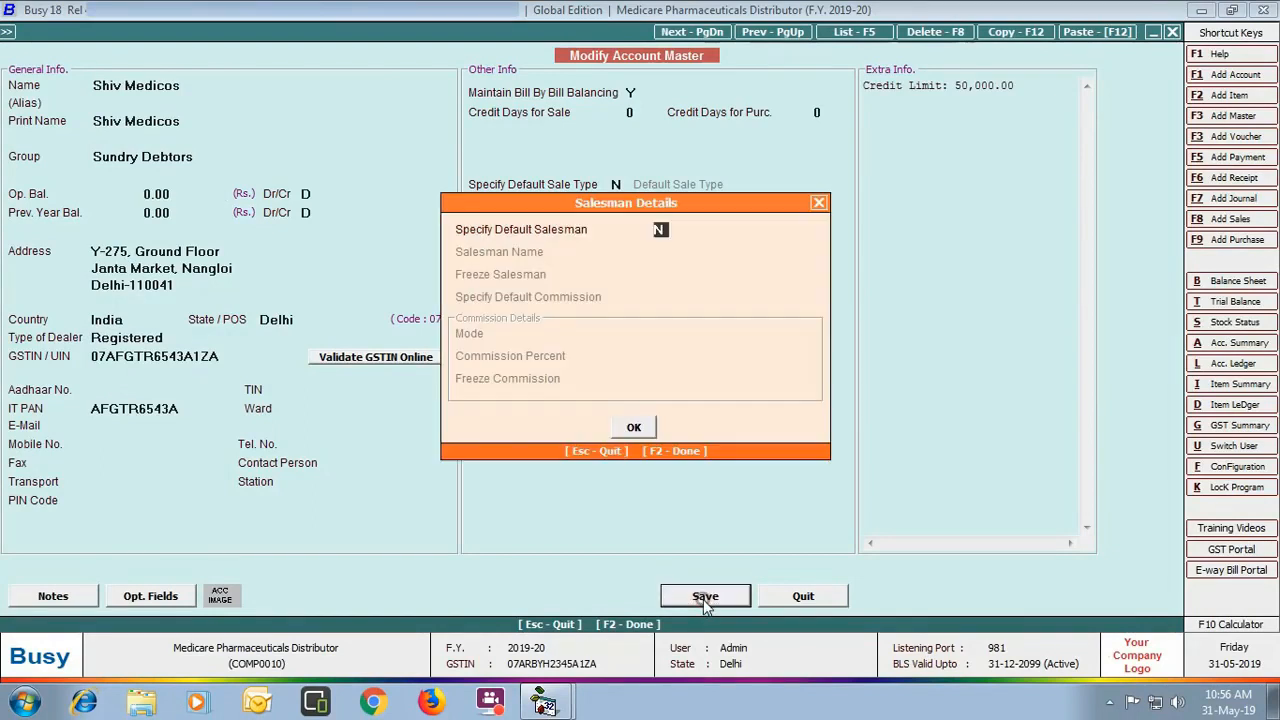
click(634, 428)
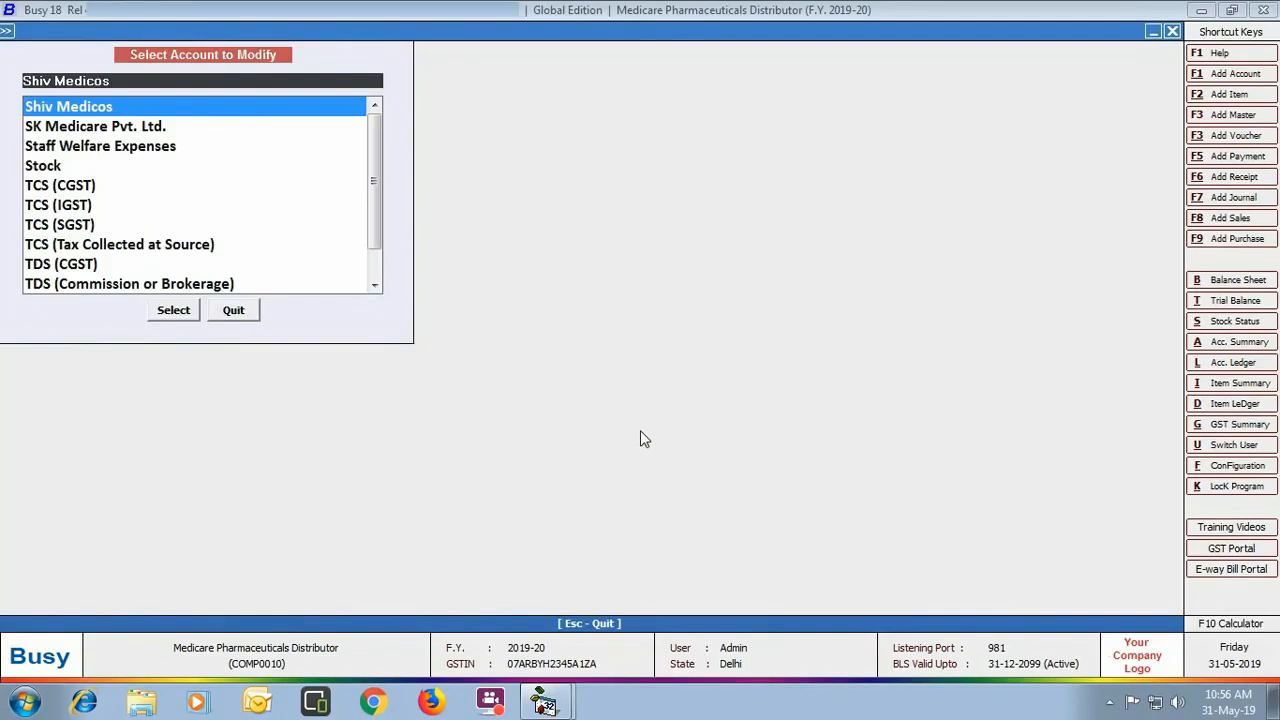
Step: Start a new salesman master and enter the salesman's full name
click(226, 316)
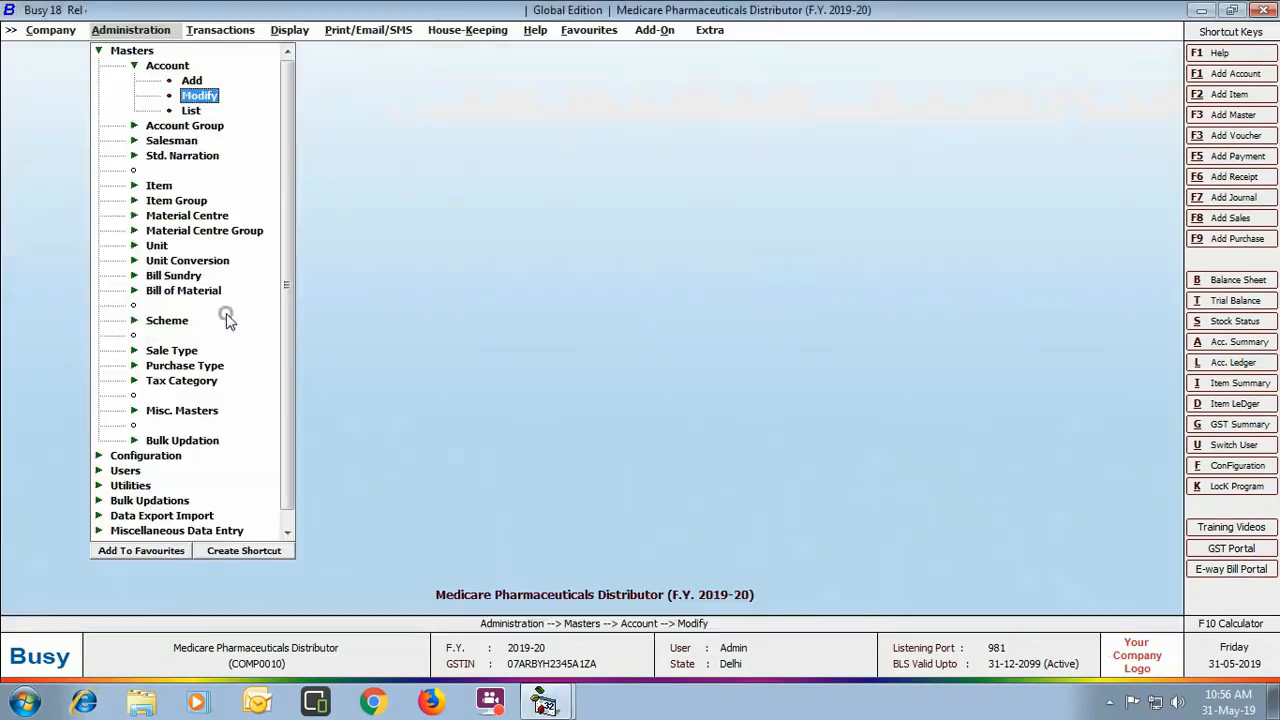
click(172, 141)
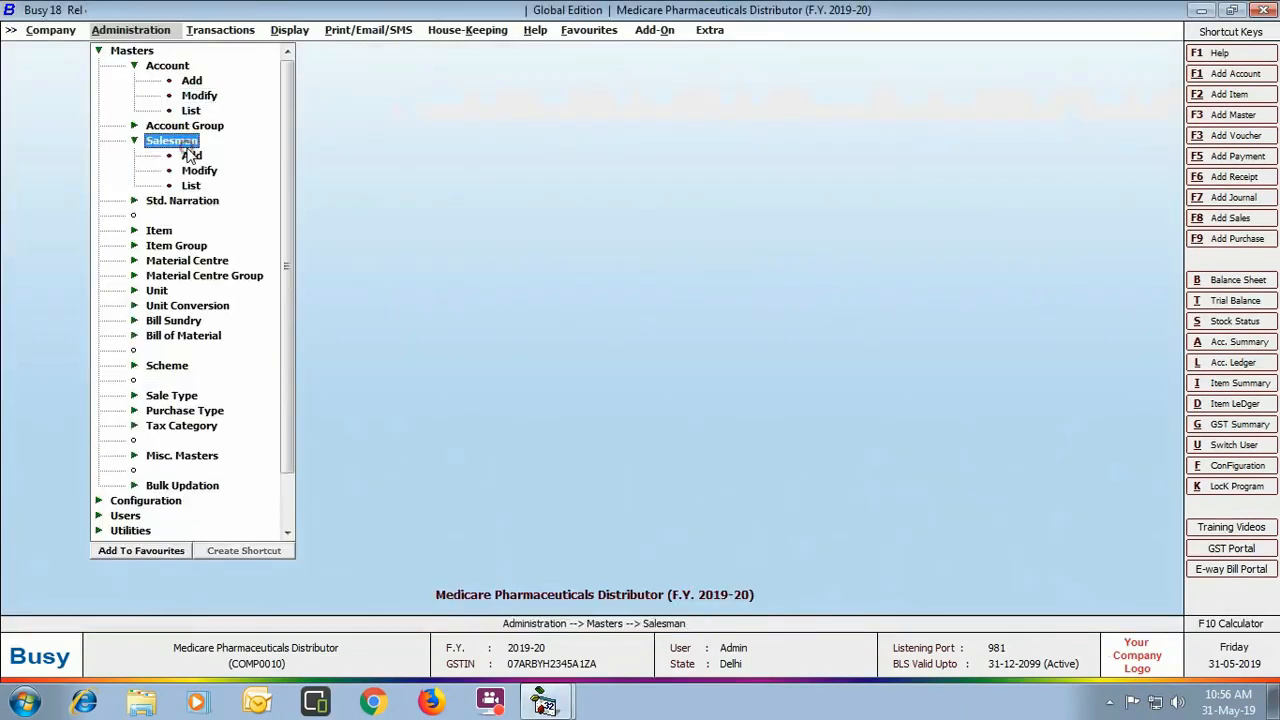
click(191, 157)
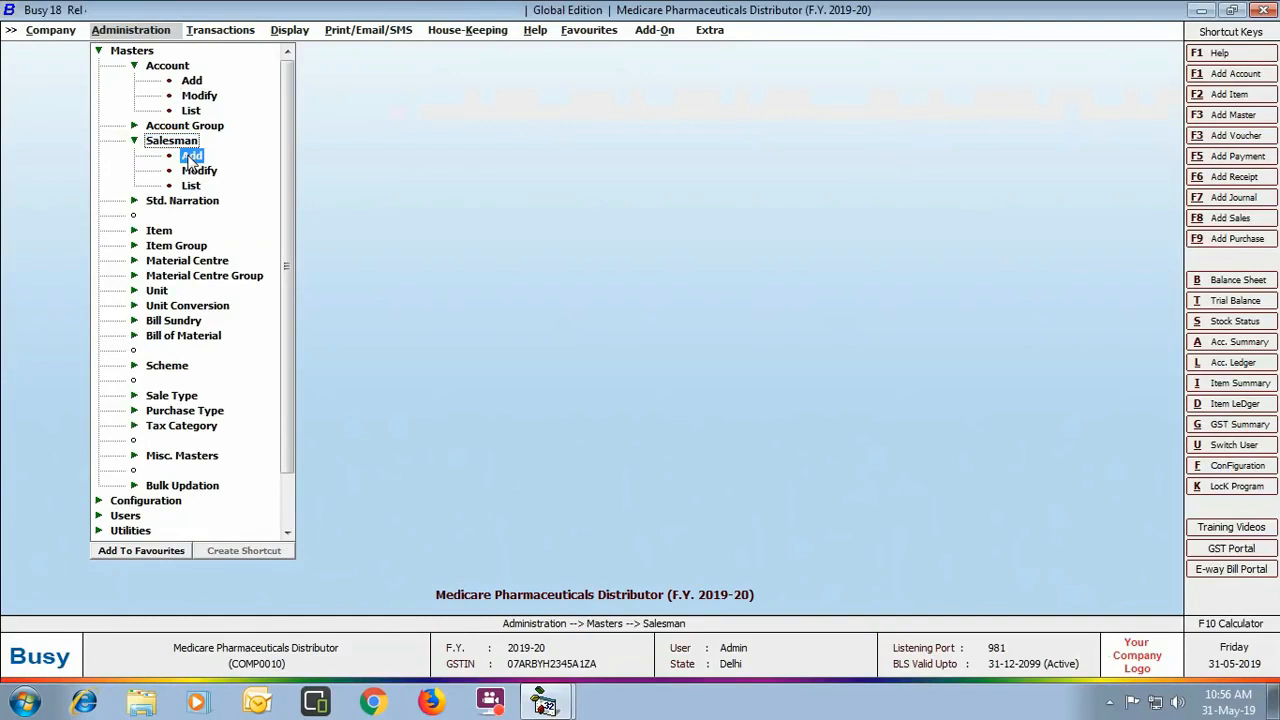
double_click(191, 157)
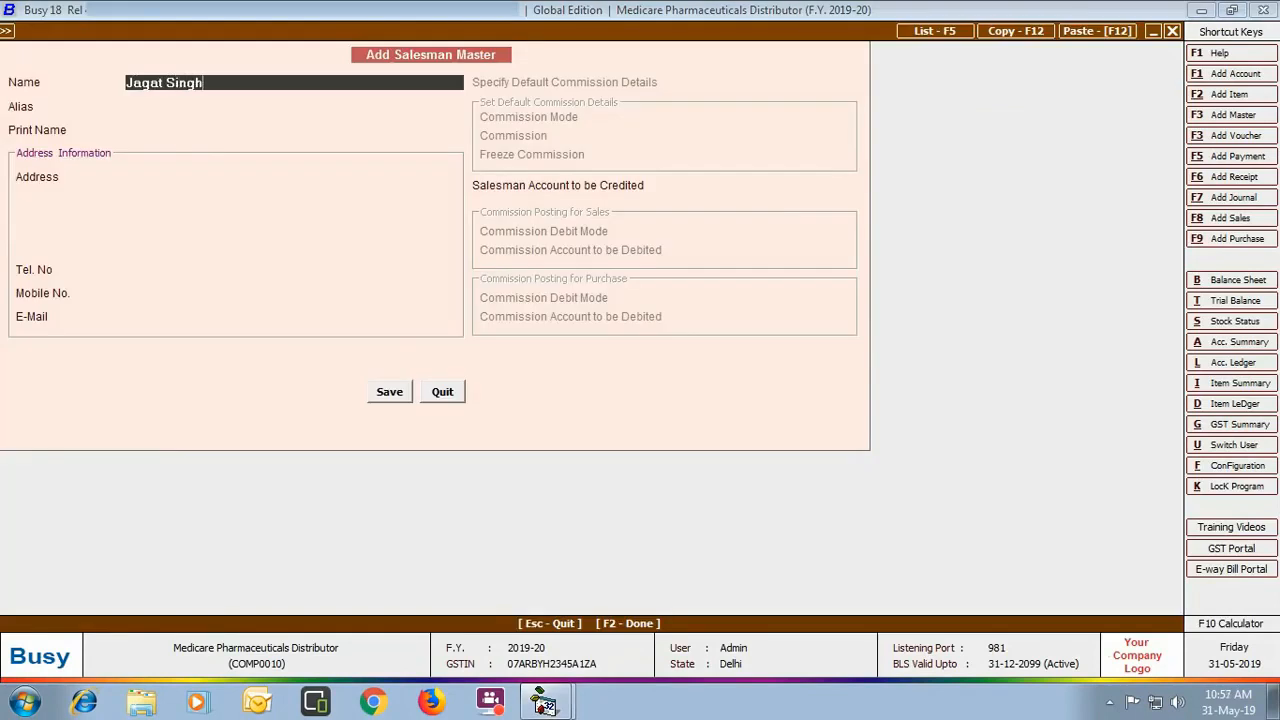
key(Return)
Step: Fill in the salesman's address, mobile number and e-mail, with Commission on Sales as the account
key(Return)
key(Return)
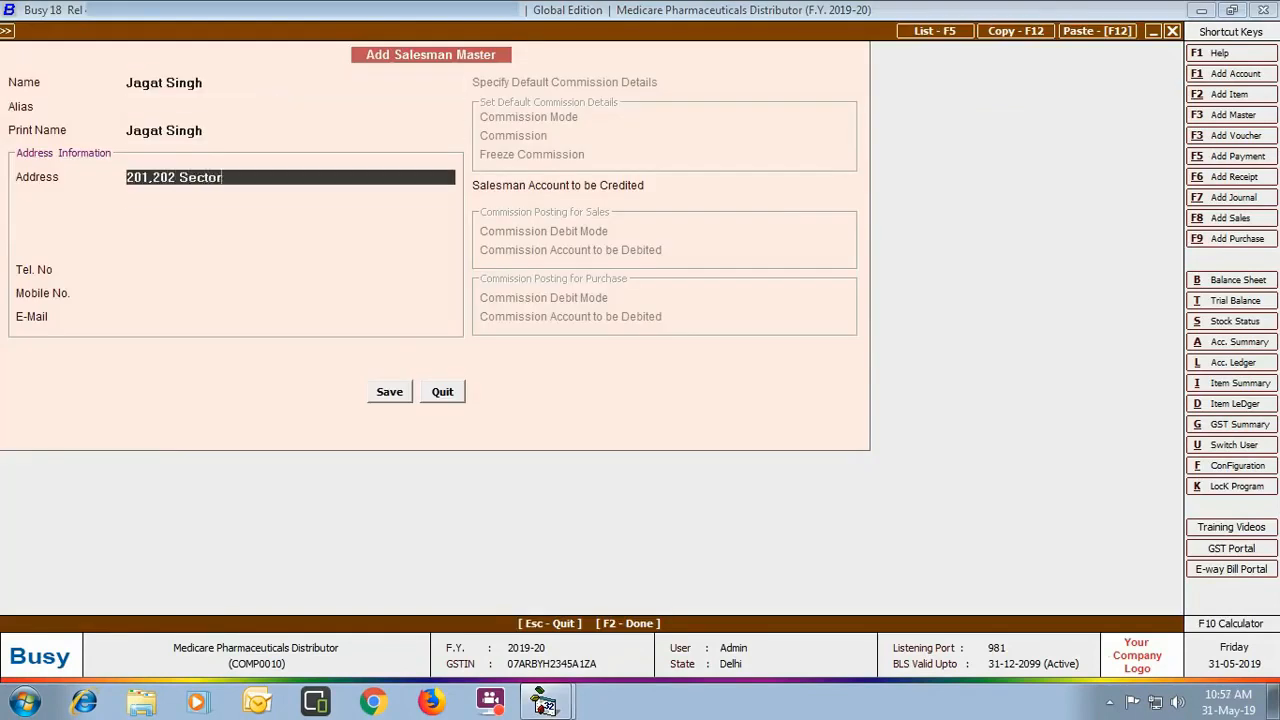
key(Return)
key(Return)
key(Return)
key(Return)
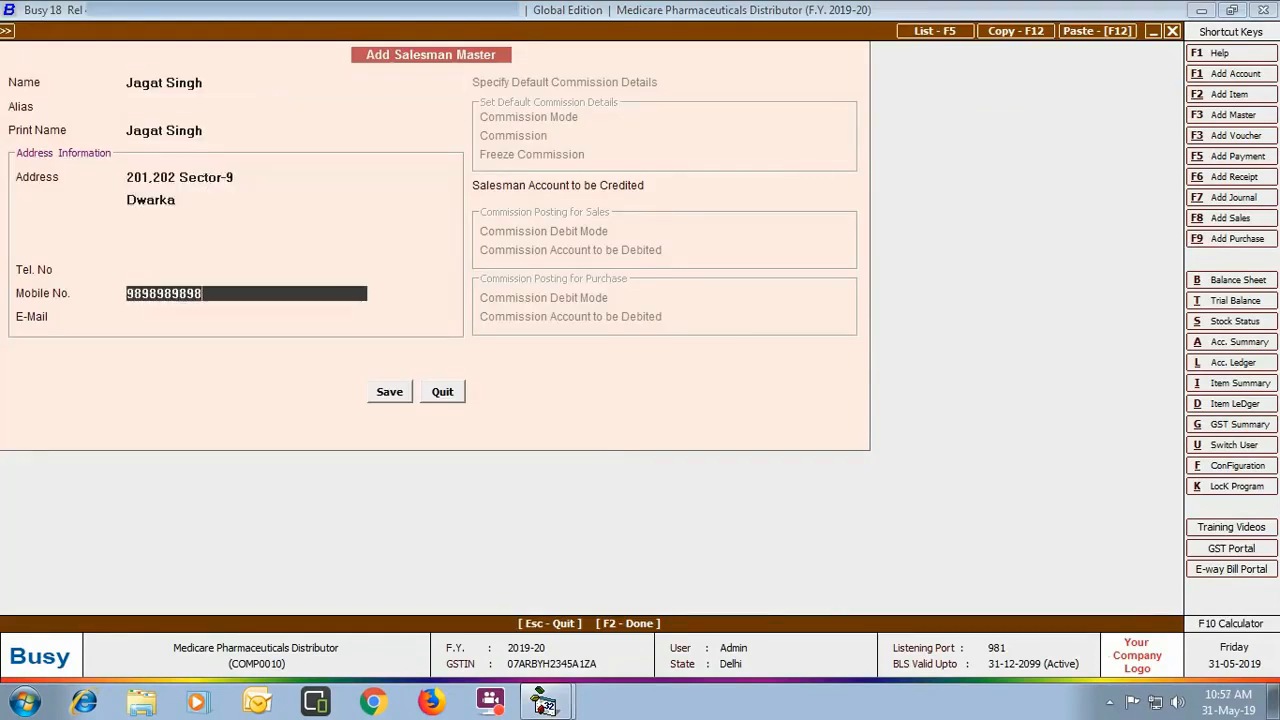
key(Return)
key(Return)
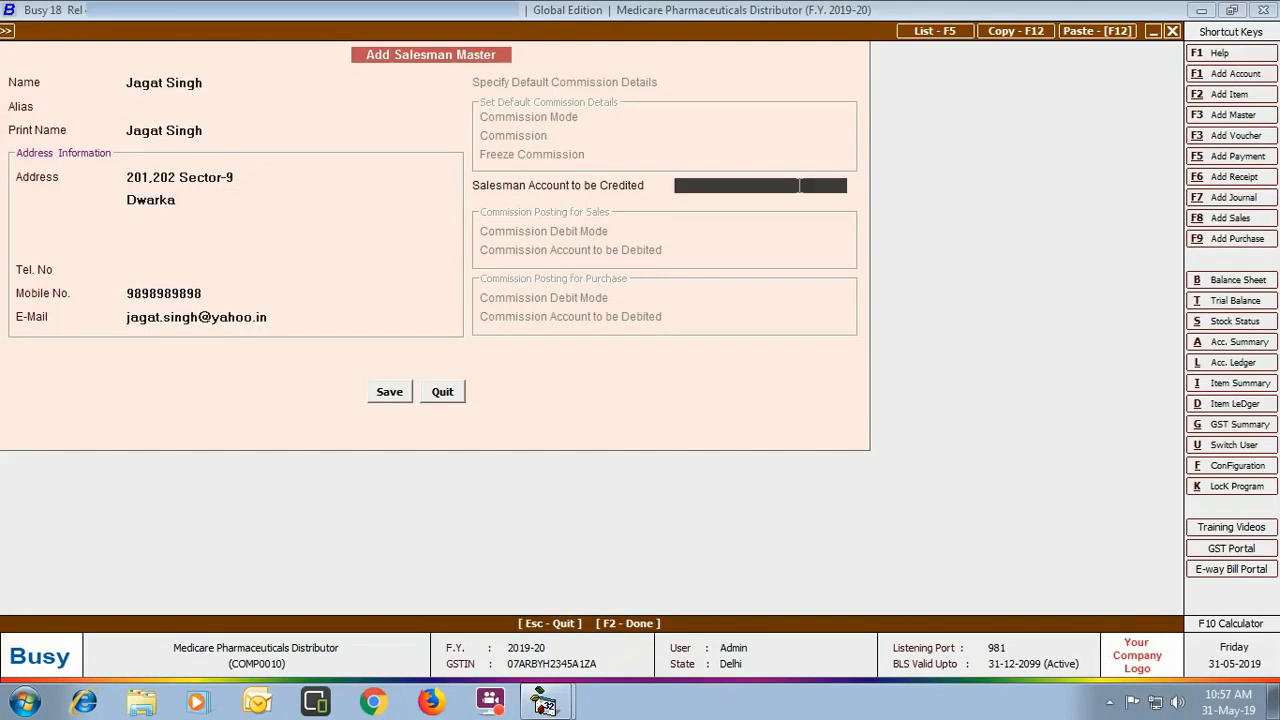
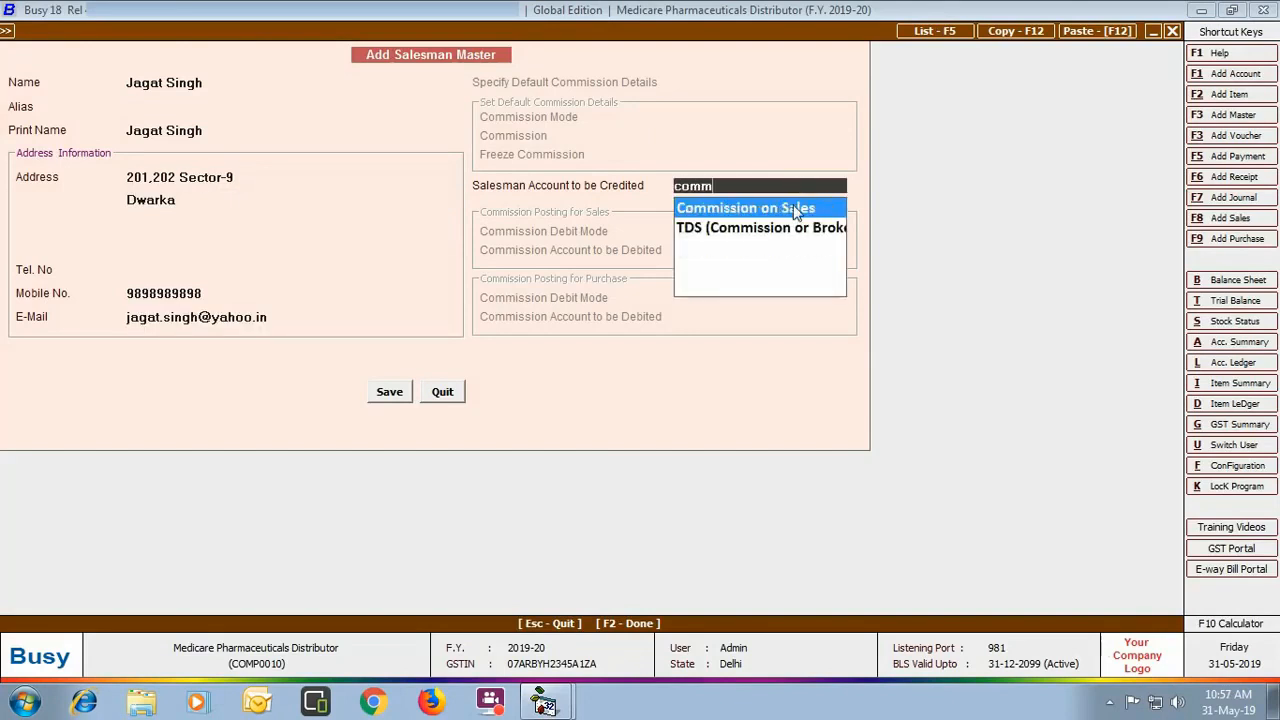
click(796, 209)
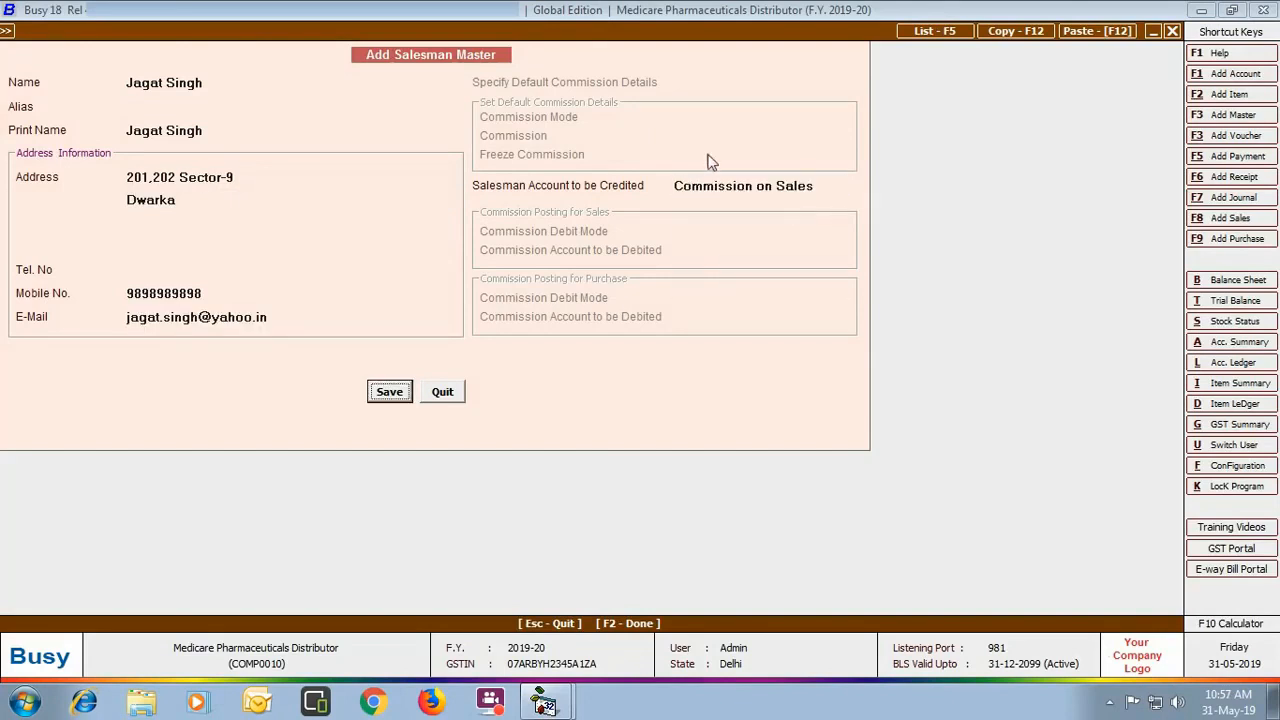
Step: Save the new salesman and close the salesman form
click(390, 392)
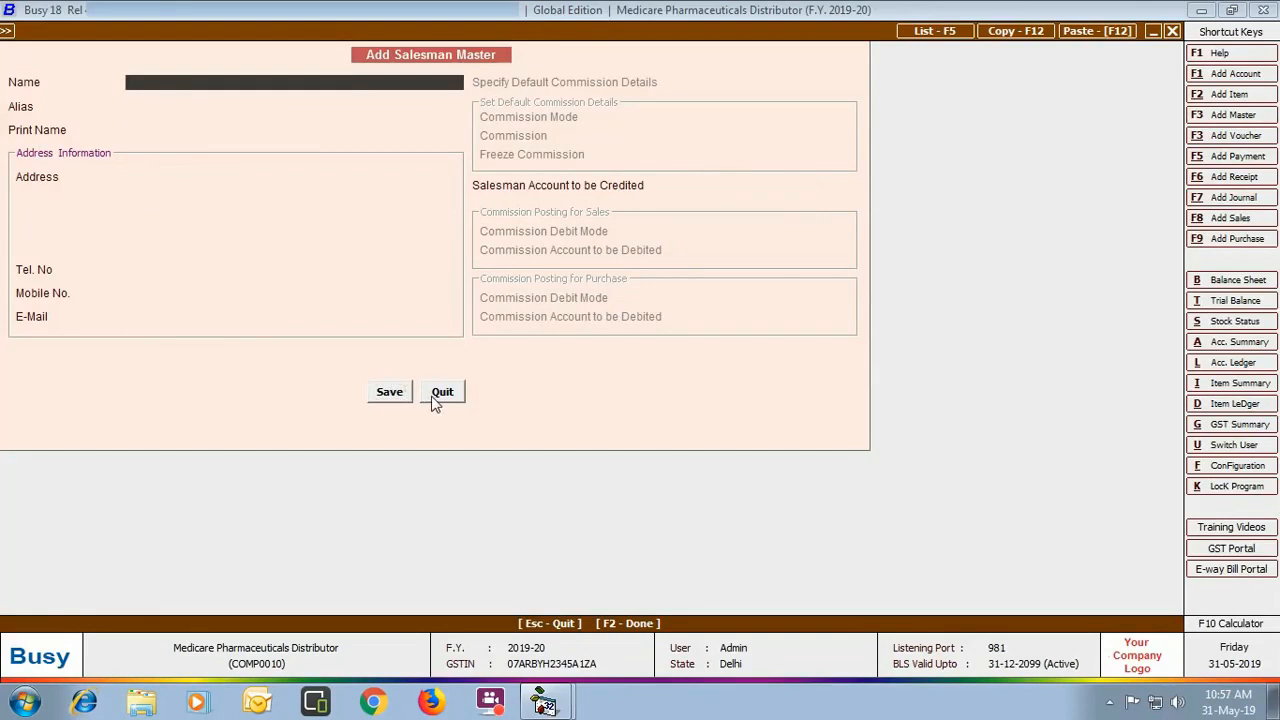
click(434, 396)
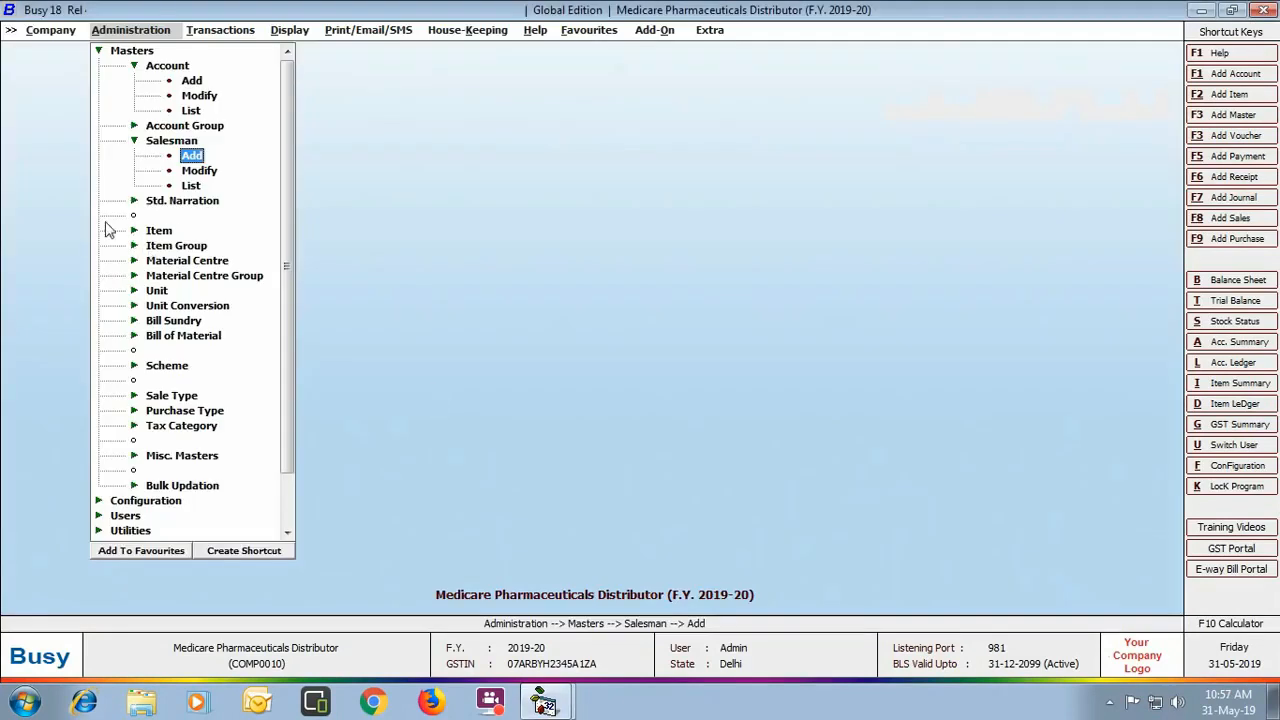
click(159, 232)
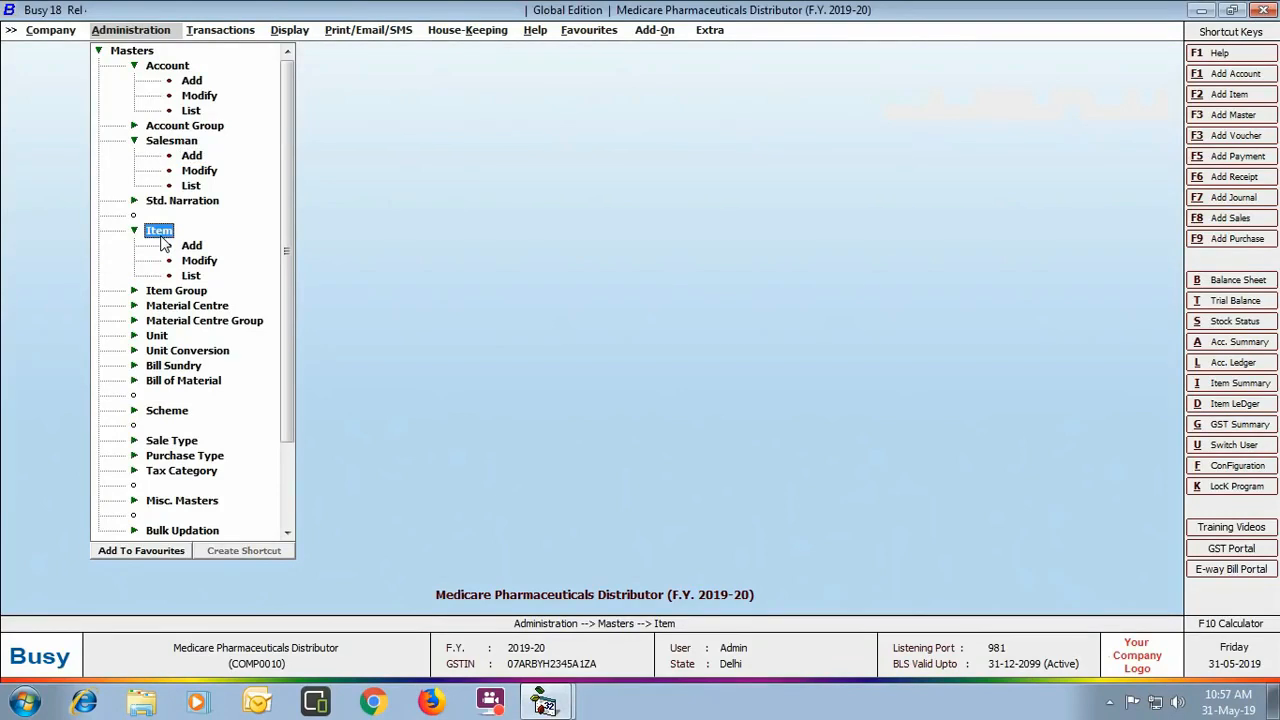
Step: Open Calpol 500 Mg and set its packaging unit to Box with conversion factor 50
click(199, 260)
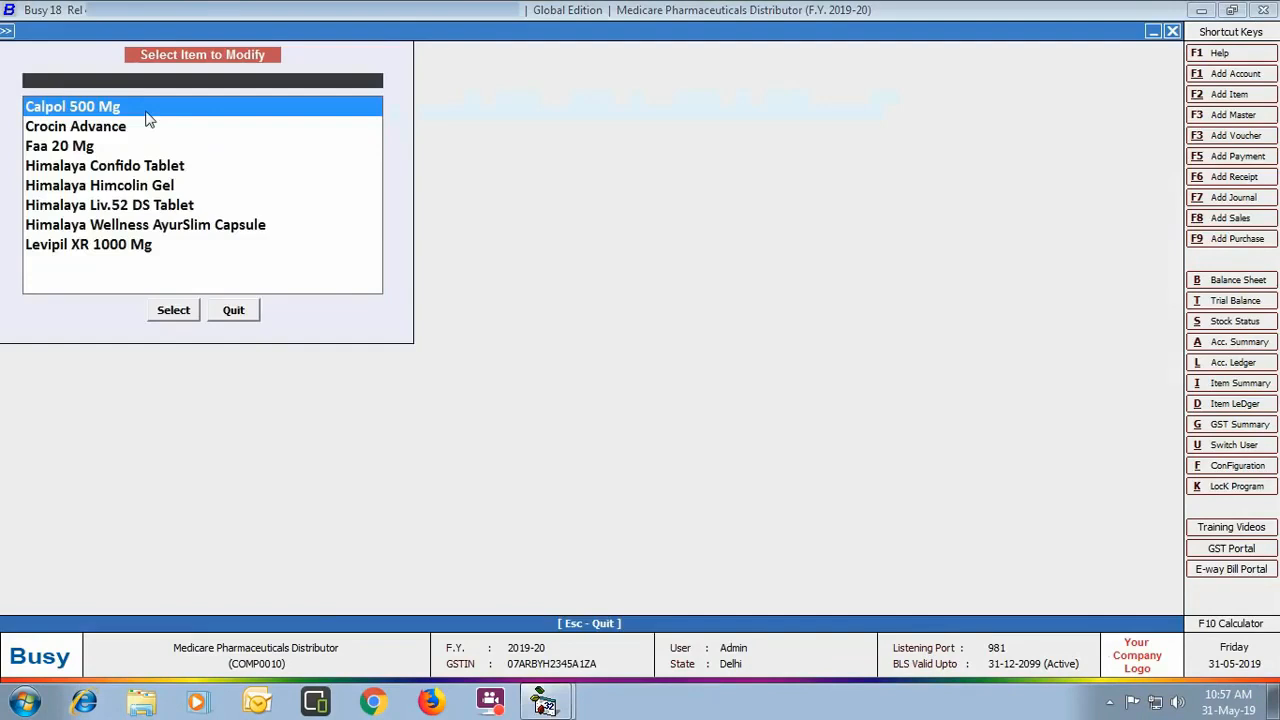
click(146, 108)
click(173, 310)
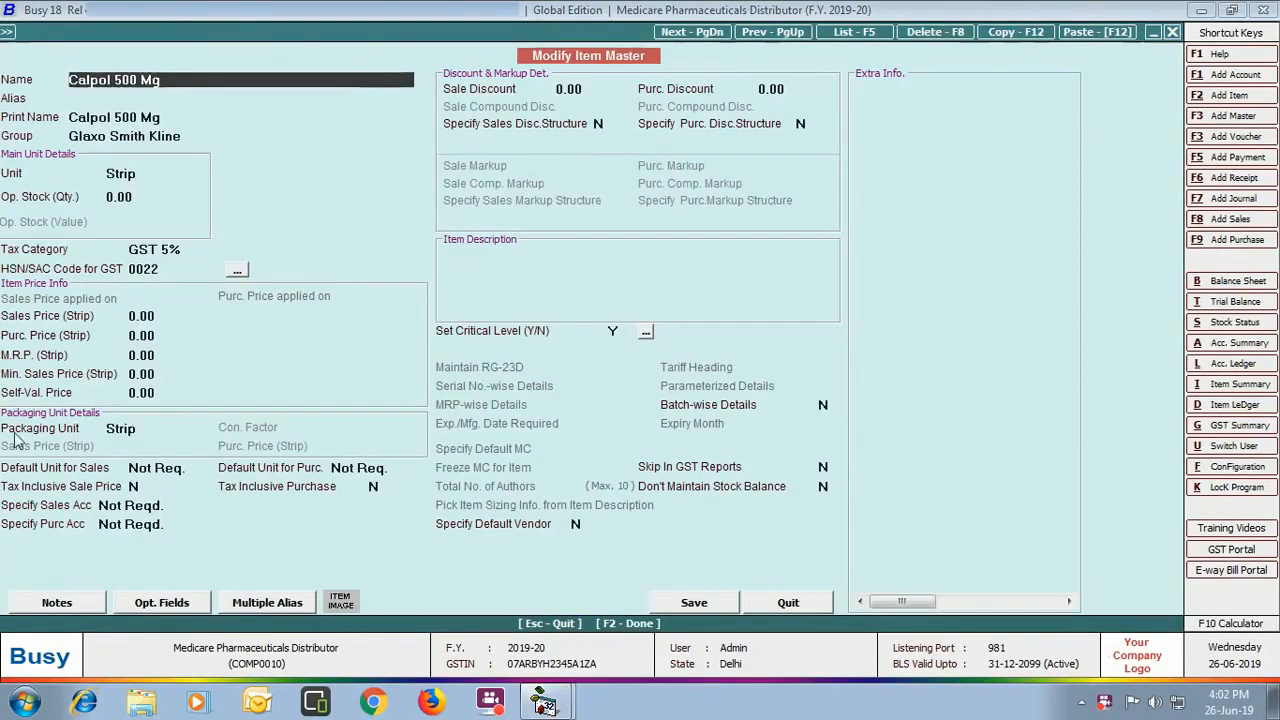
click(185, 432)
text(bo)
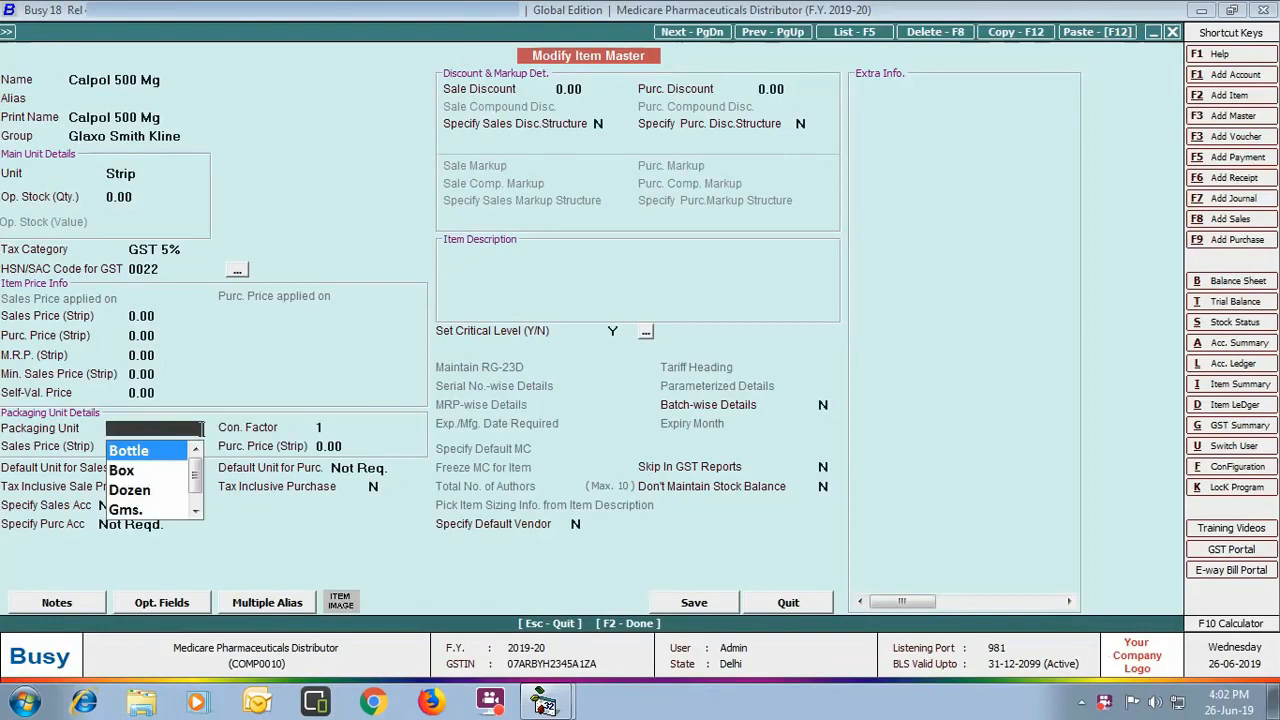
key(Down)
key(Return)
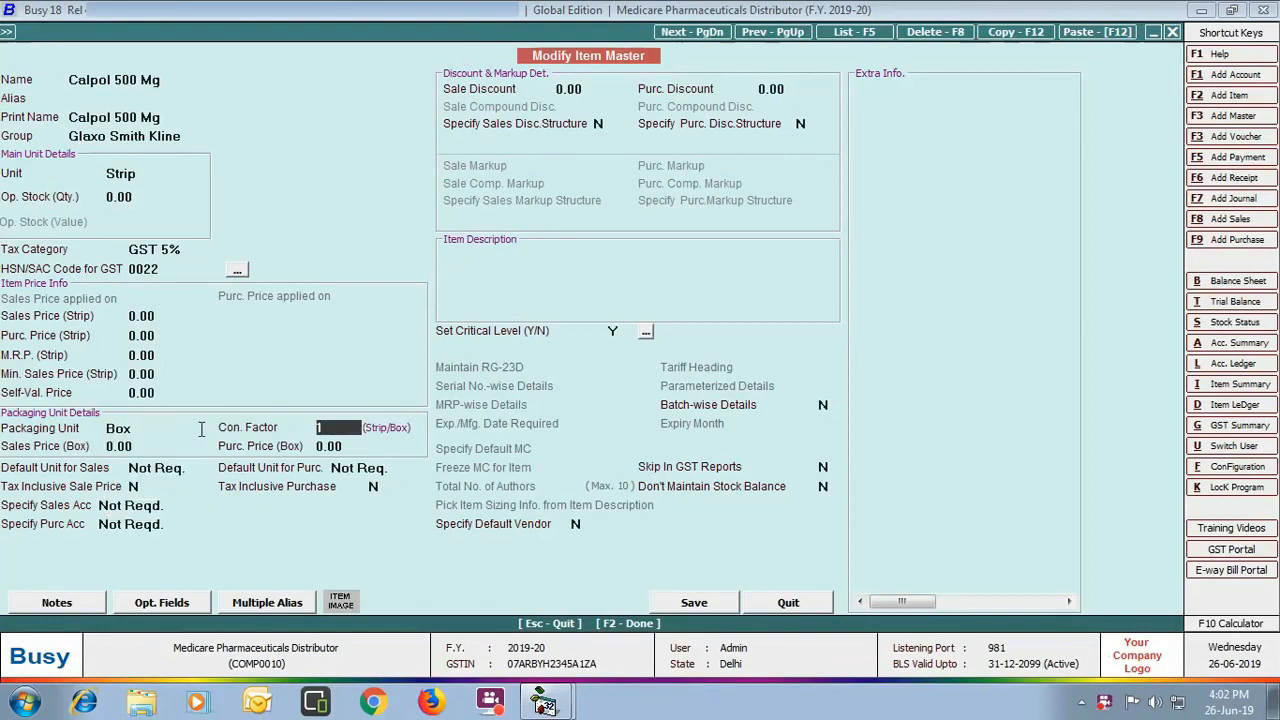
text(50)
key(Return)
key(Return)
key(Return)
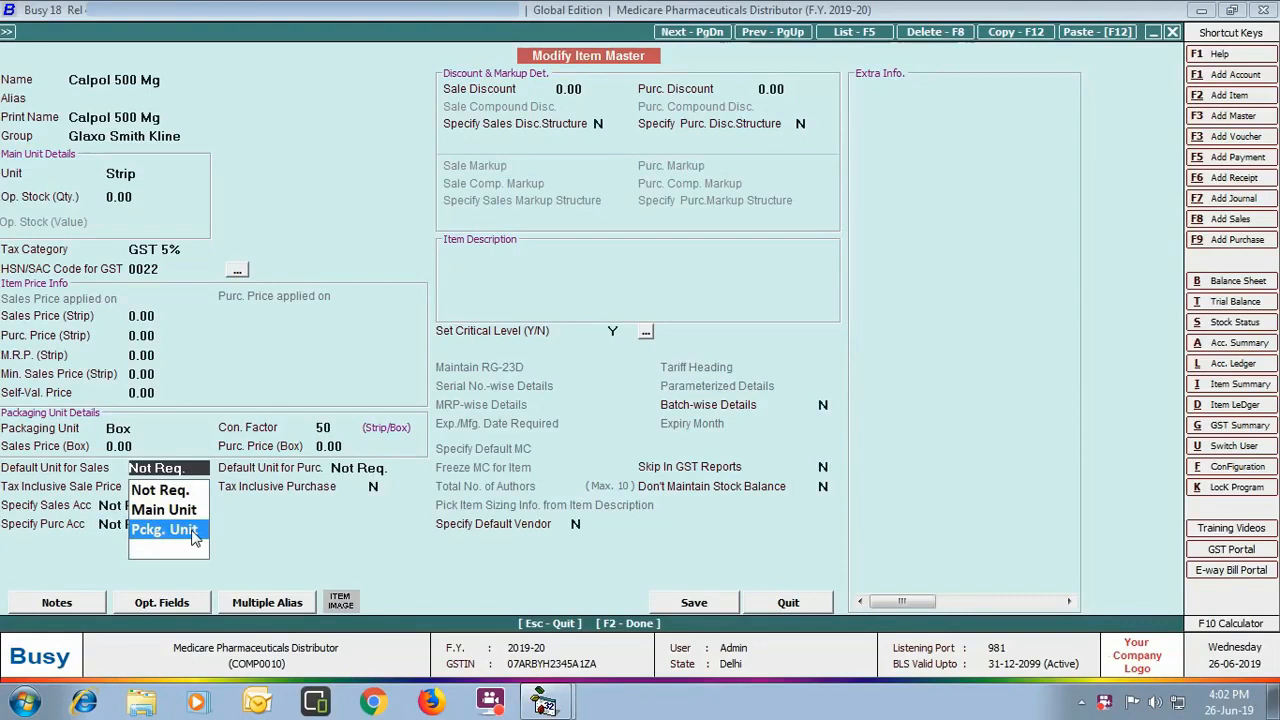
Step: Sell and buy Calpol by packaging unit, enable batch-wise details and set expiry to 36 months
click(195, 538)
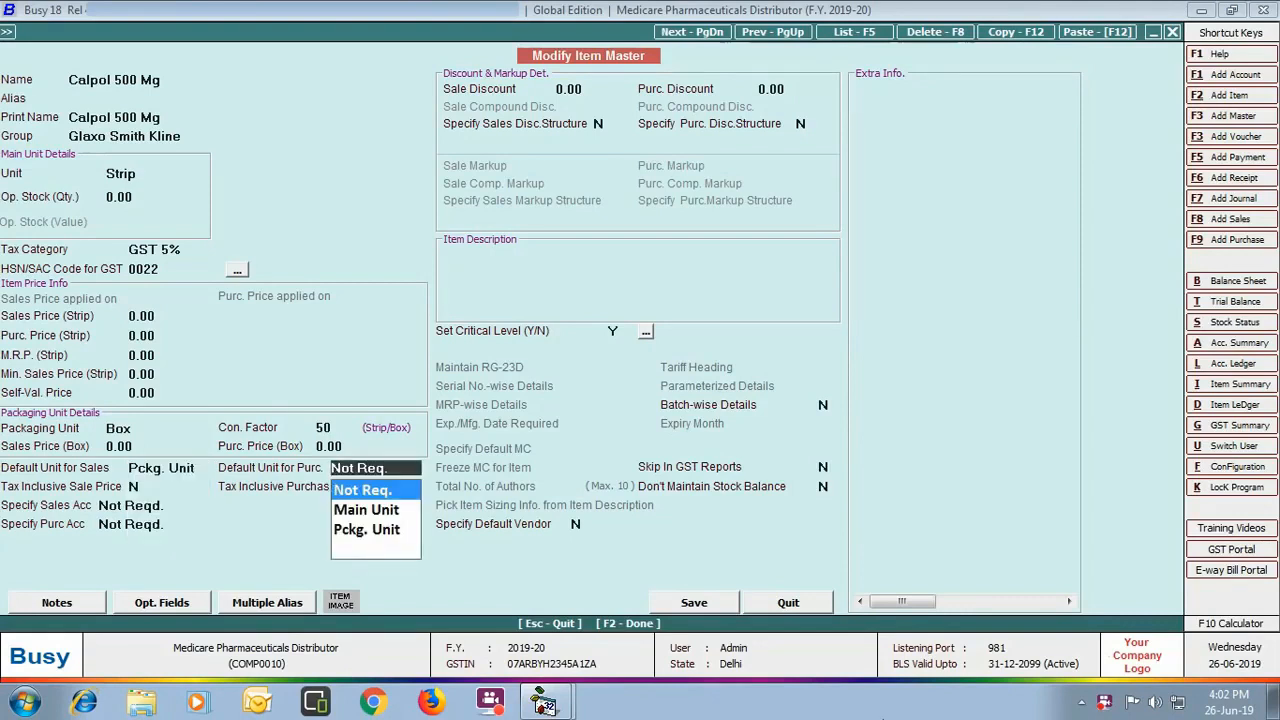
key(Down)
key(Down)
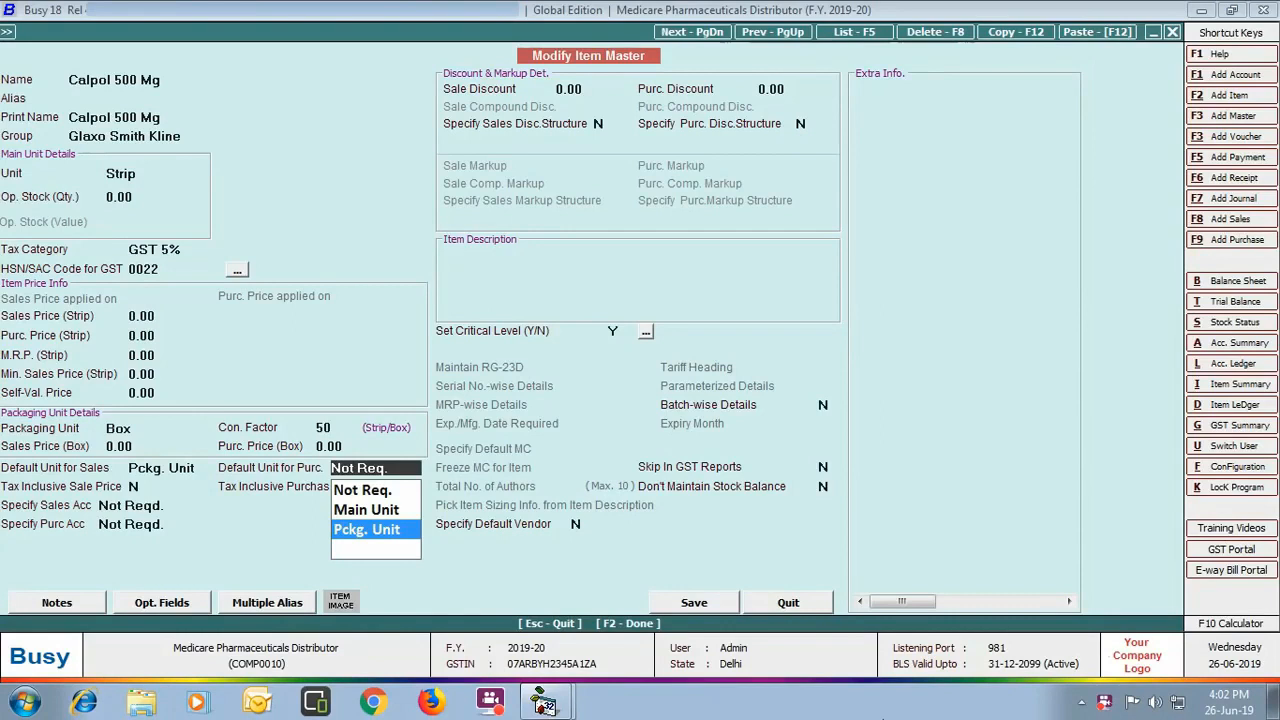
key(Return)
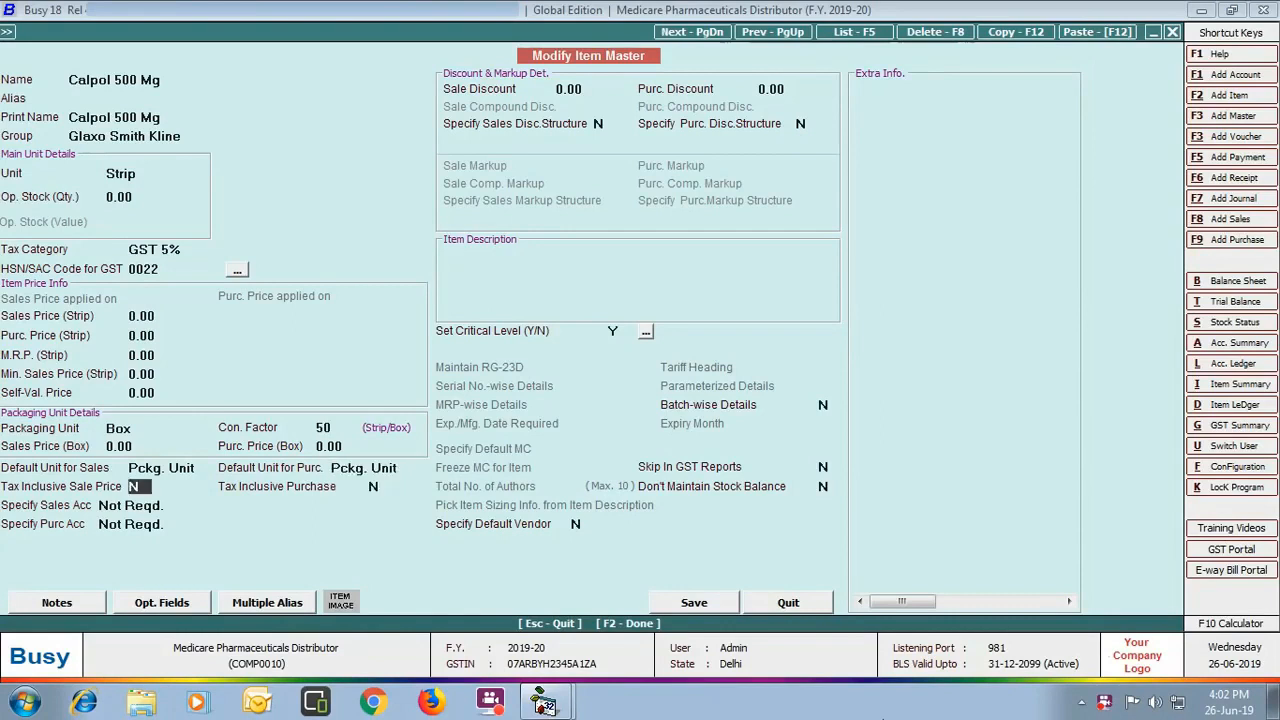
click(823, 404)
text(Y)
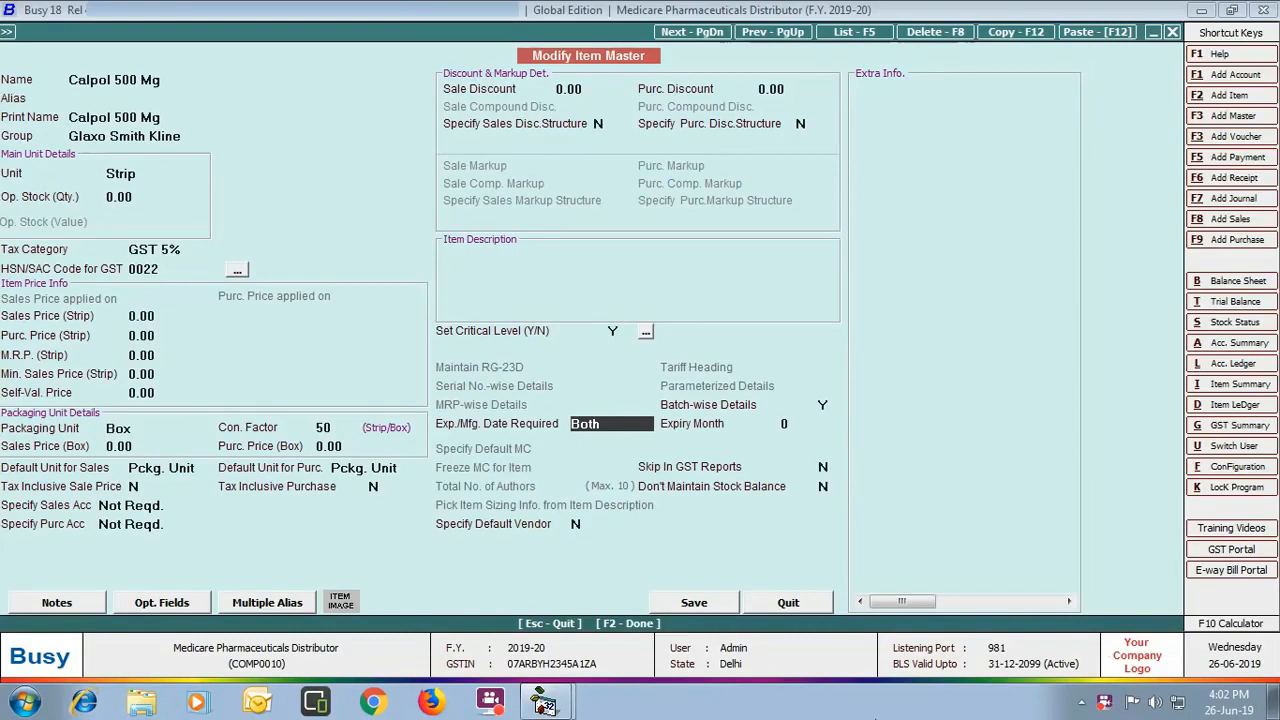
key(Return)
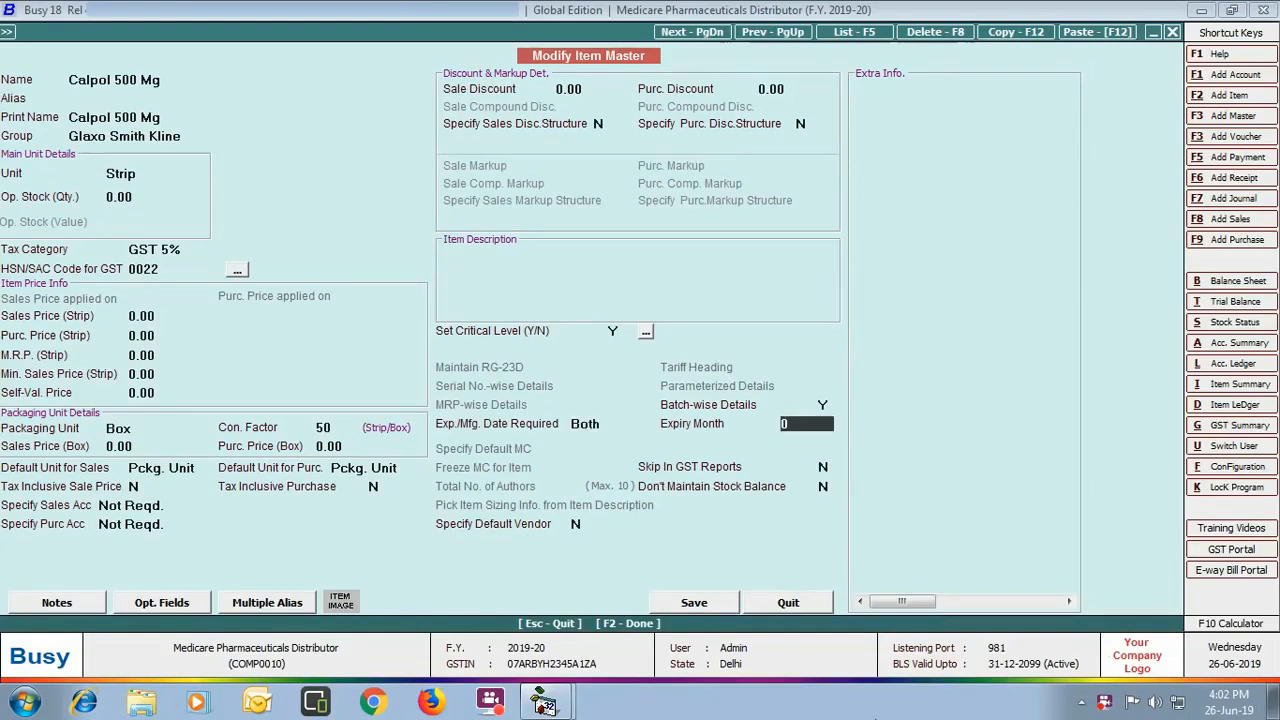
text(36)
Step: Save the Calpol item changes and go to the Party-Item Price Structure settings
click(670, 603)
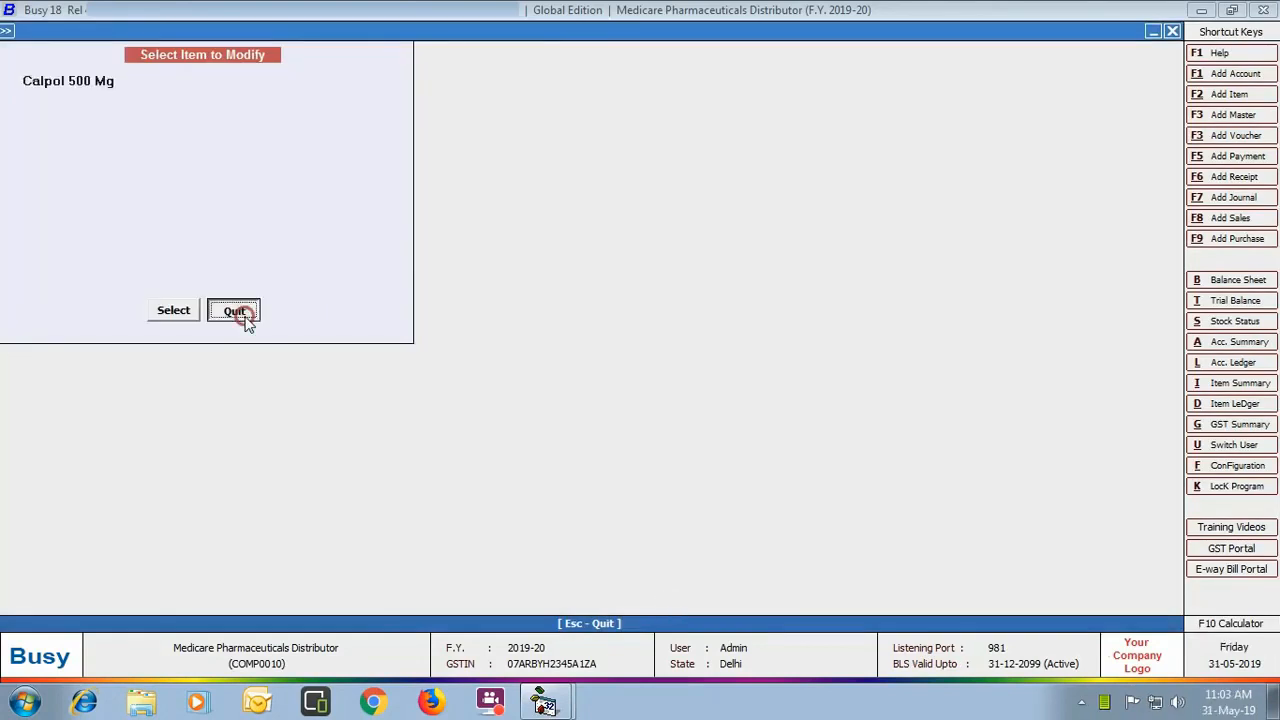
click(240, 314)
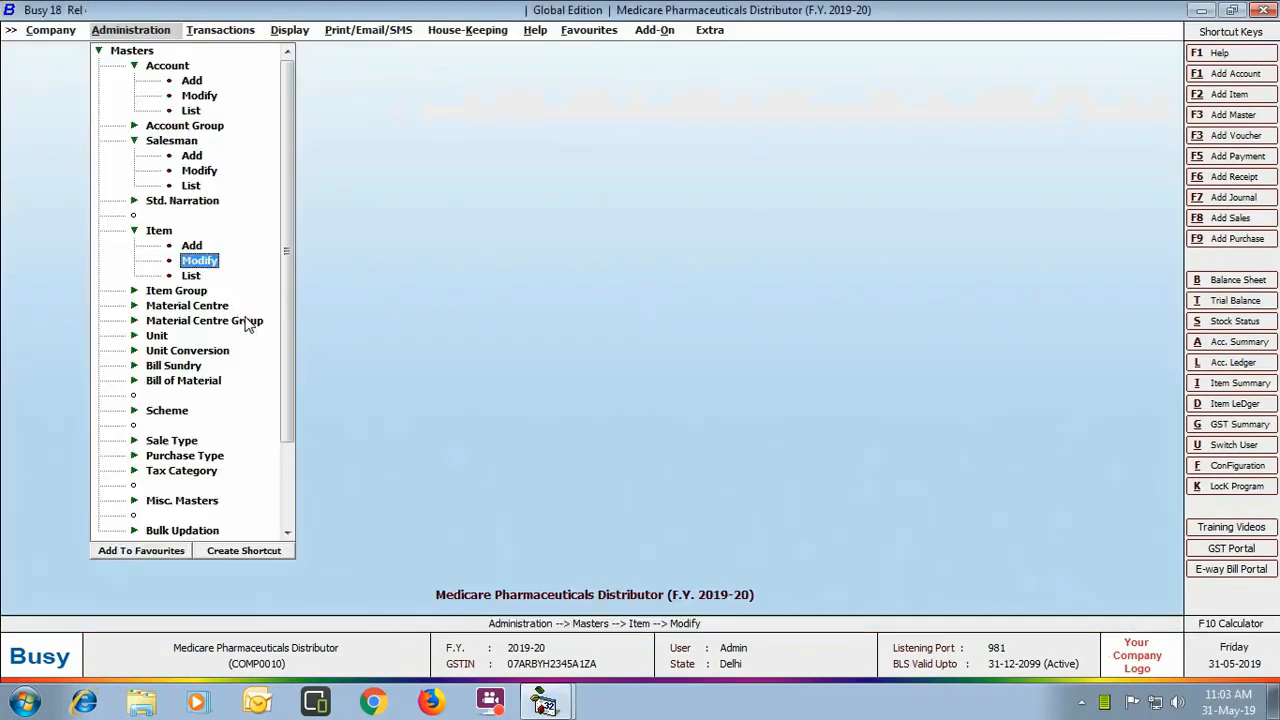
click(140, 52)
click(140, 65)
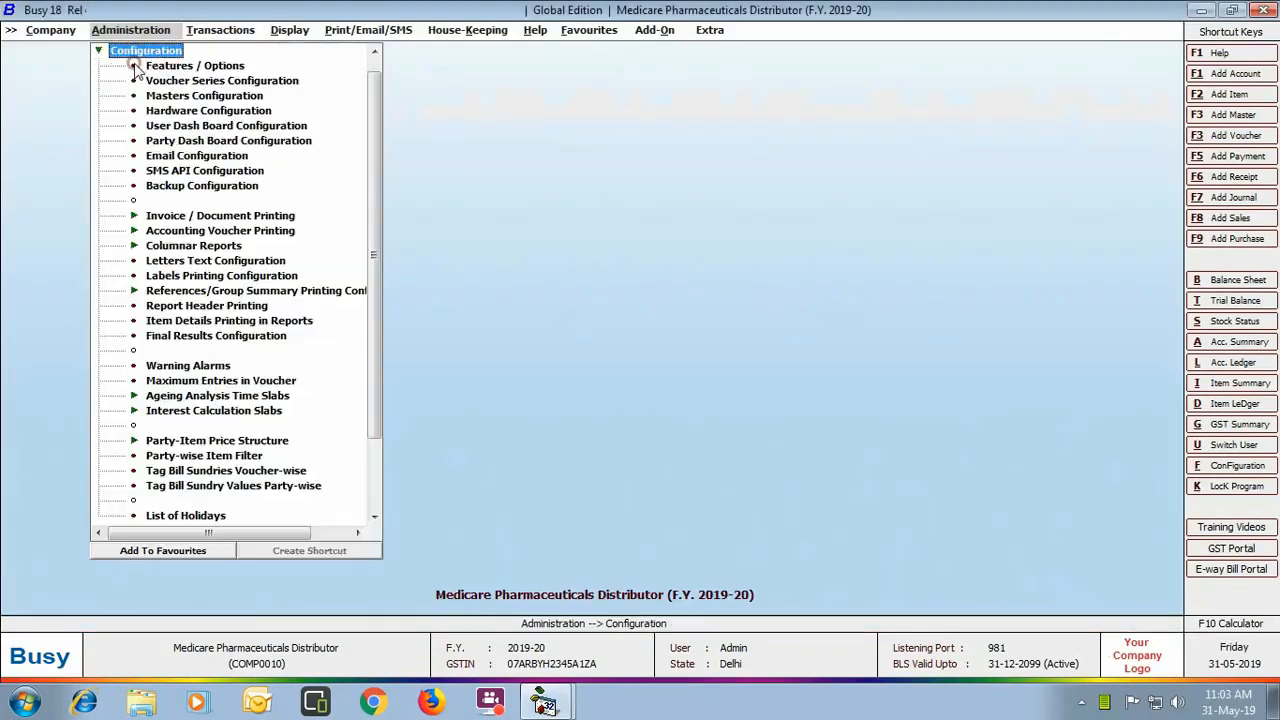
click(232, 446)
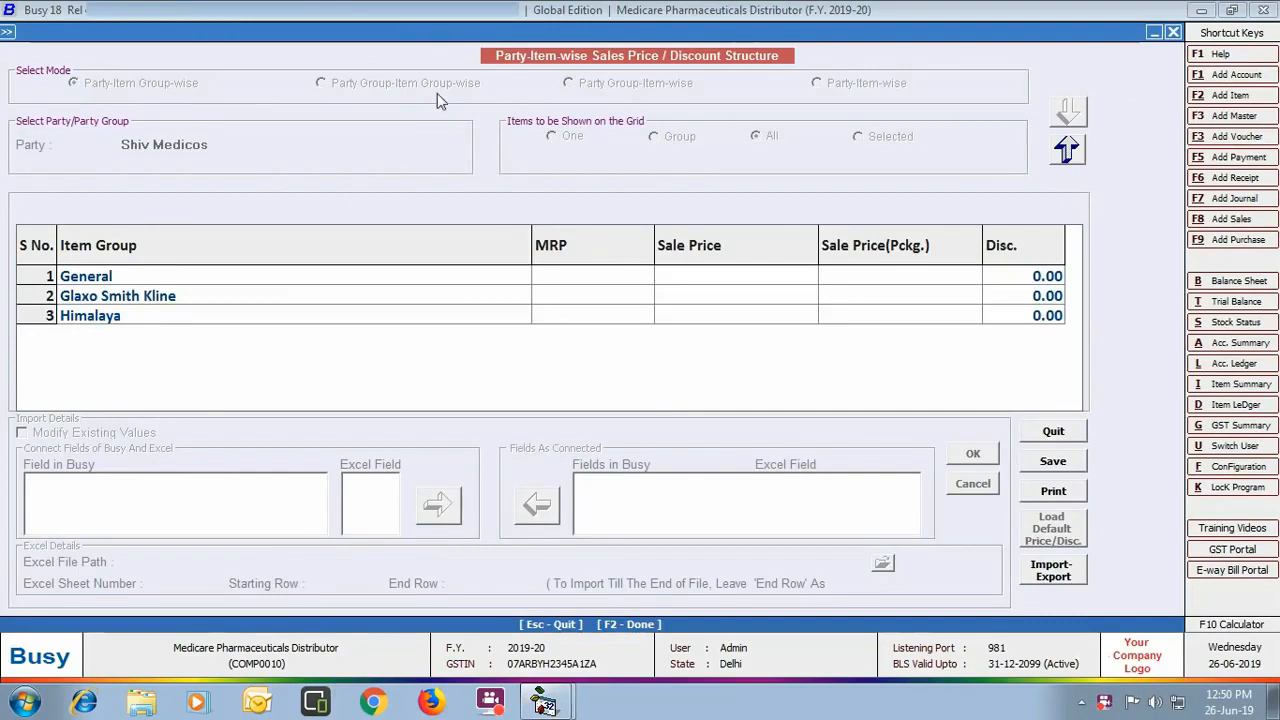
Step: Give Shiv Medicos discounts of 30 on General and Glaxo Smith Kline, 25 on Himalaya, and save
click(1013, 283)
text(30)
key(Return)
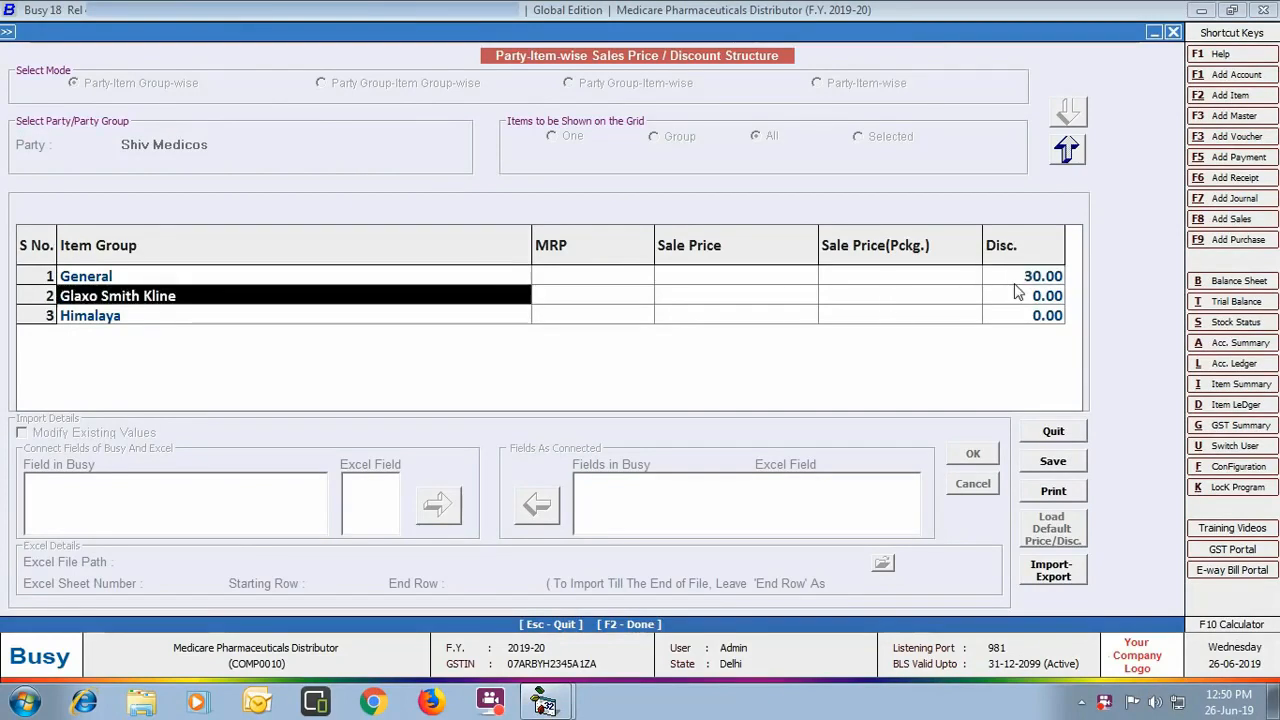
key(Return)
key(Return)
key(Return)
key(Return)
text(3)
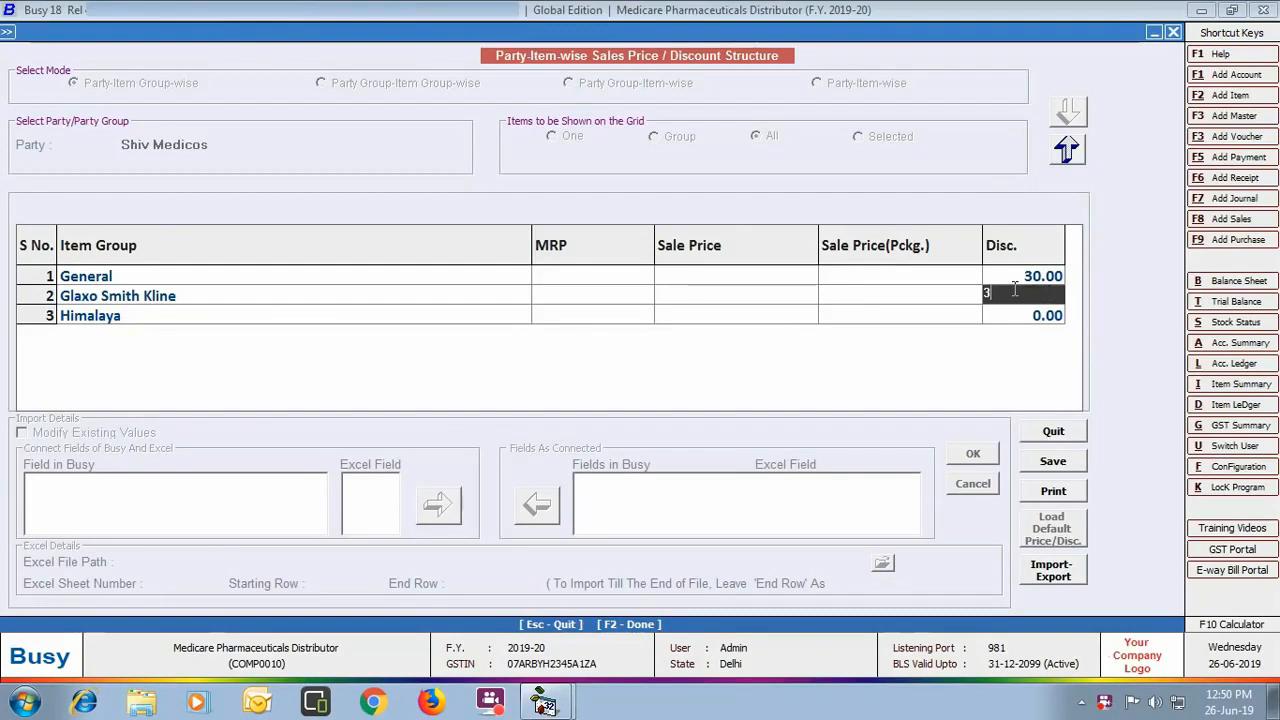
text(0)
key(Return)
key(Return)
key(Return)
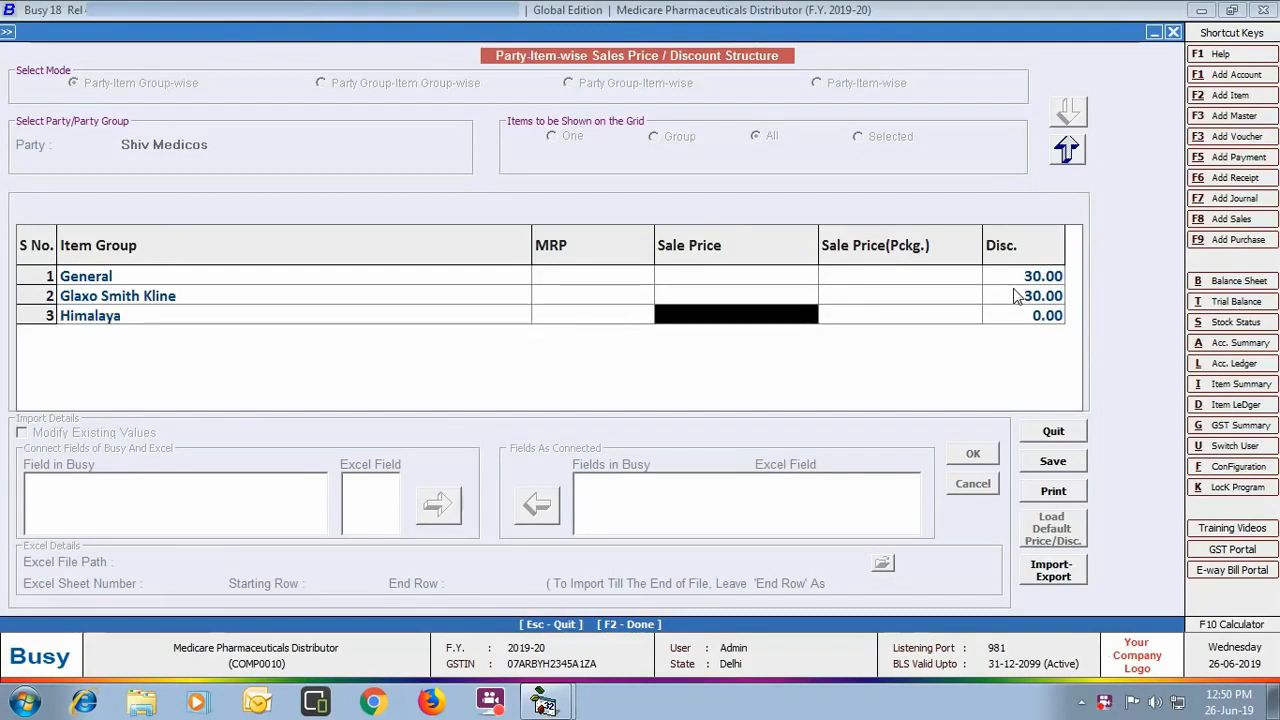
key(Return)
key(Return)
text(25)
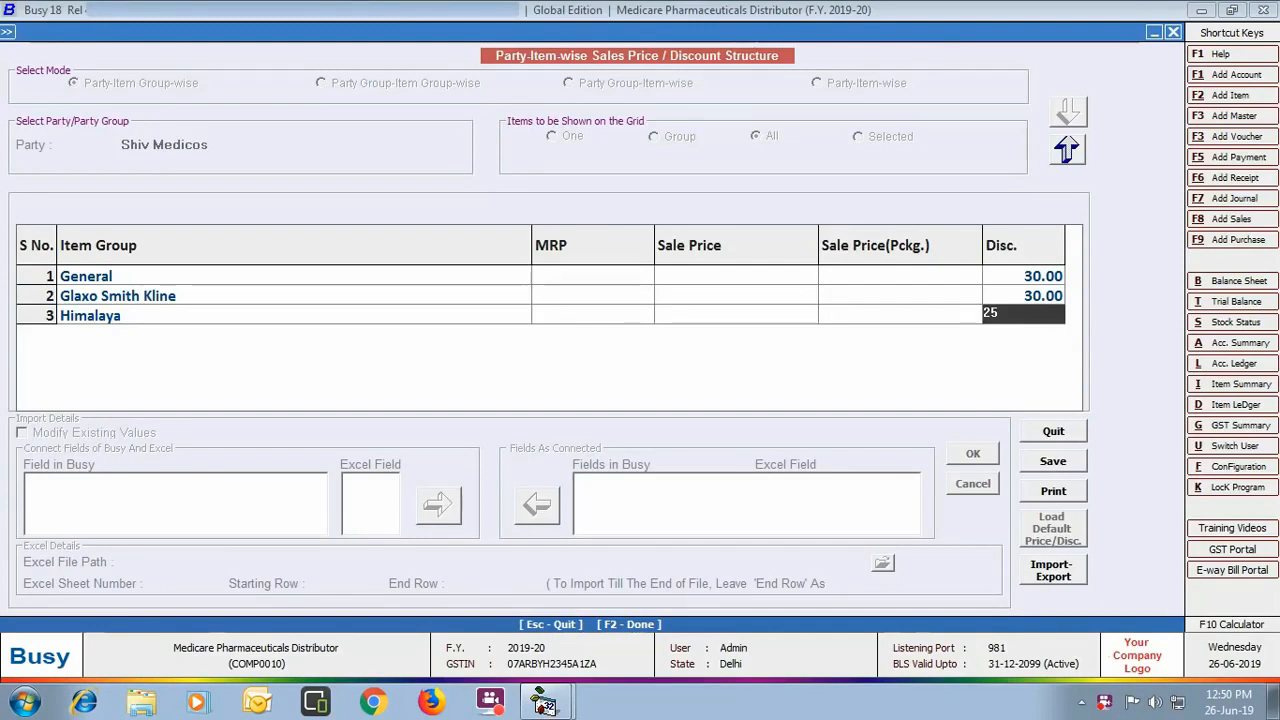
key(Return)
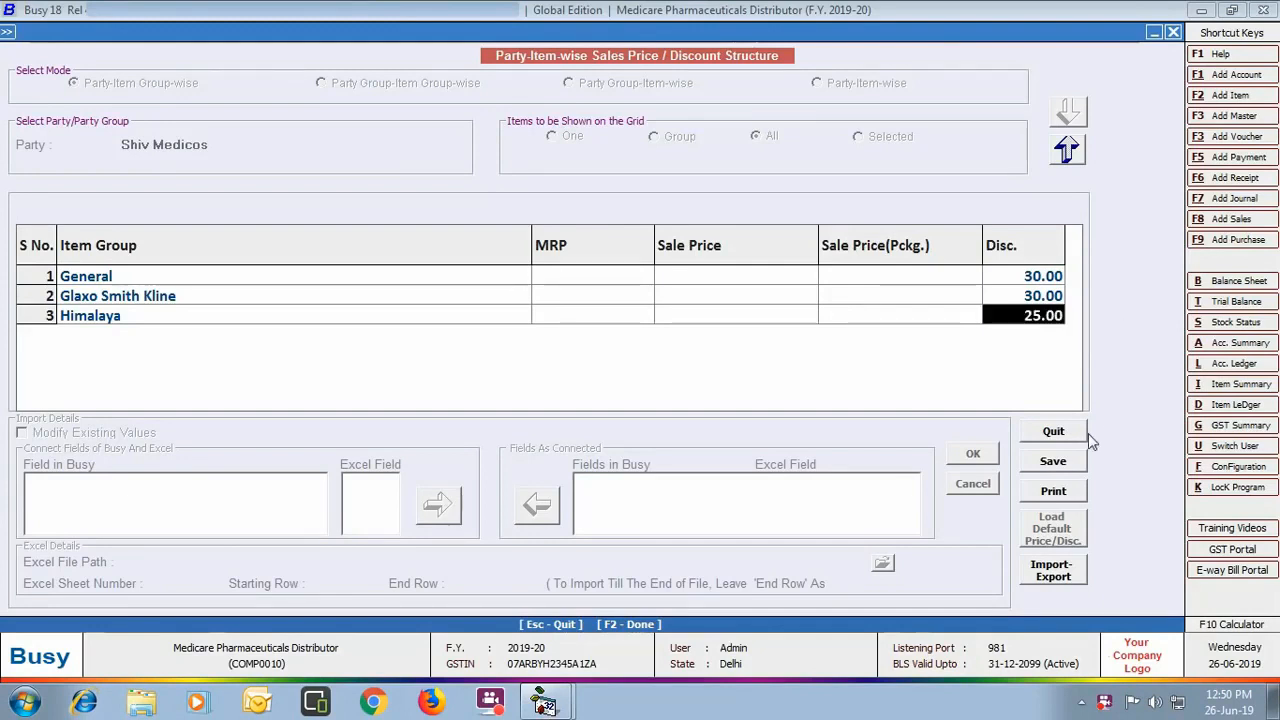
click(1036, 463)
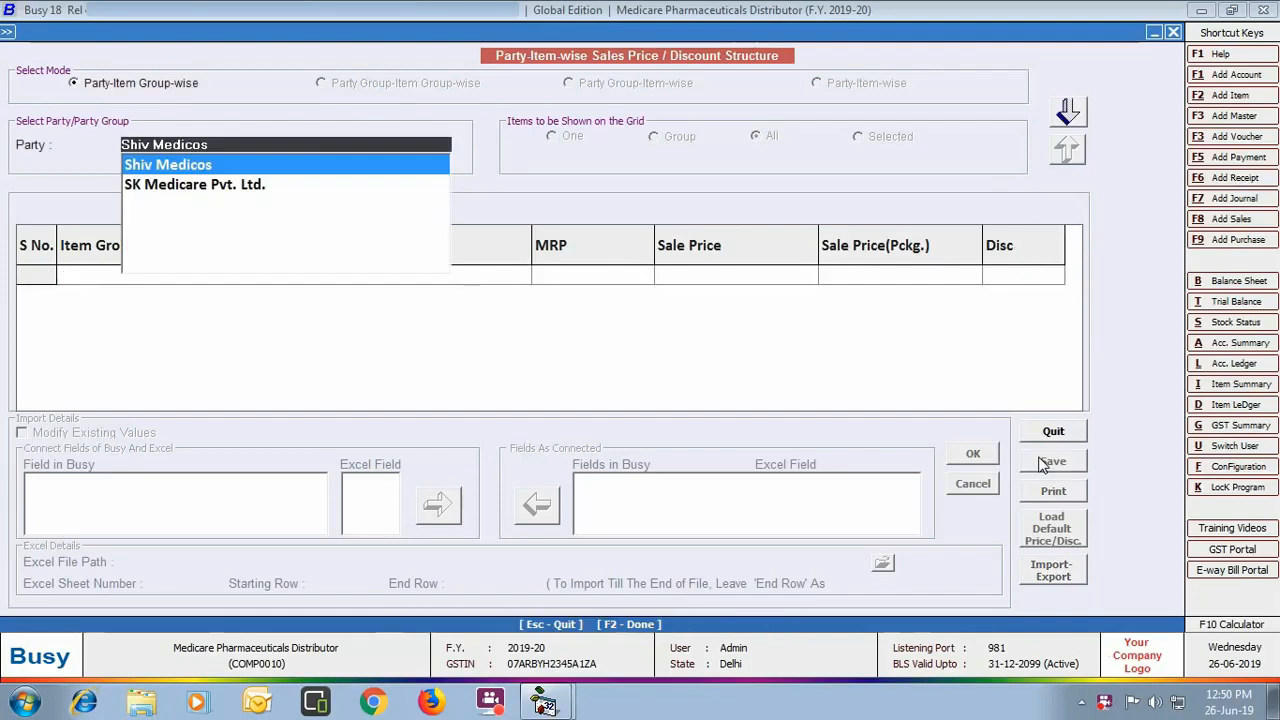
click(1054, 433)
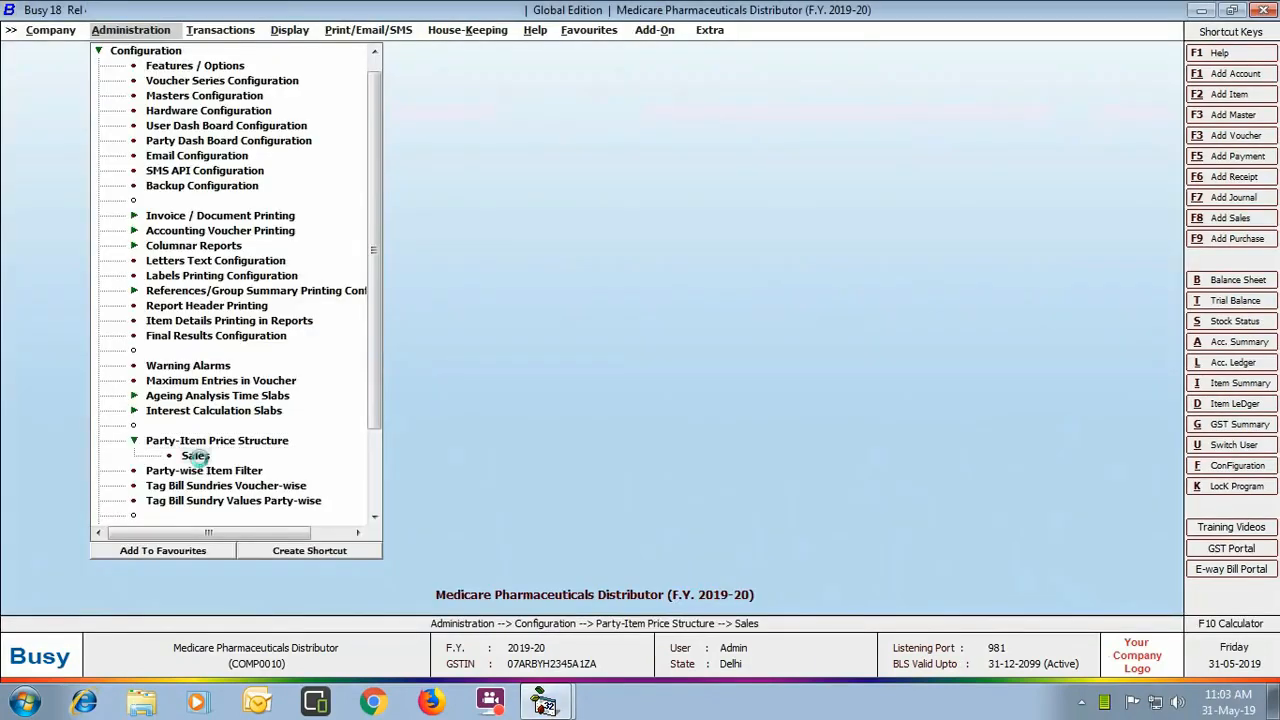
Step: Start a Direct L/GST-5% purchase voucher from SK Medicare Pvt. Ltd. into Main Store
click(220, 32)
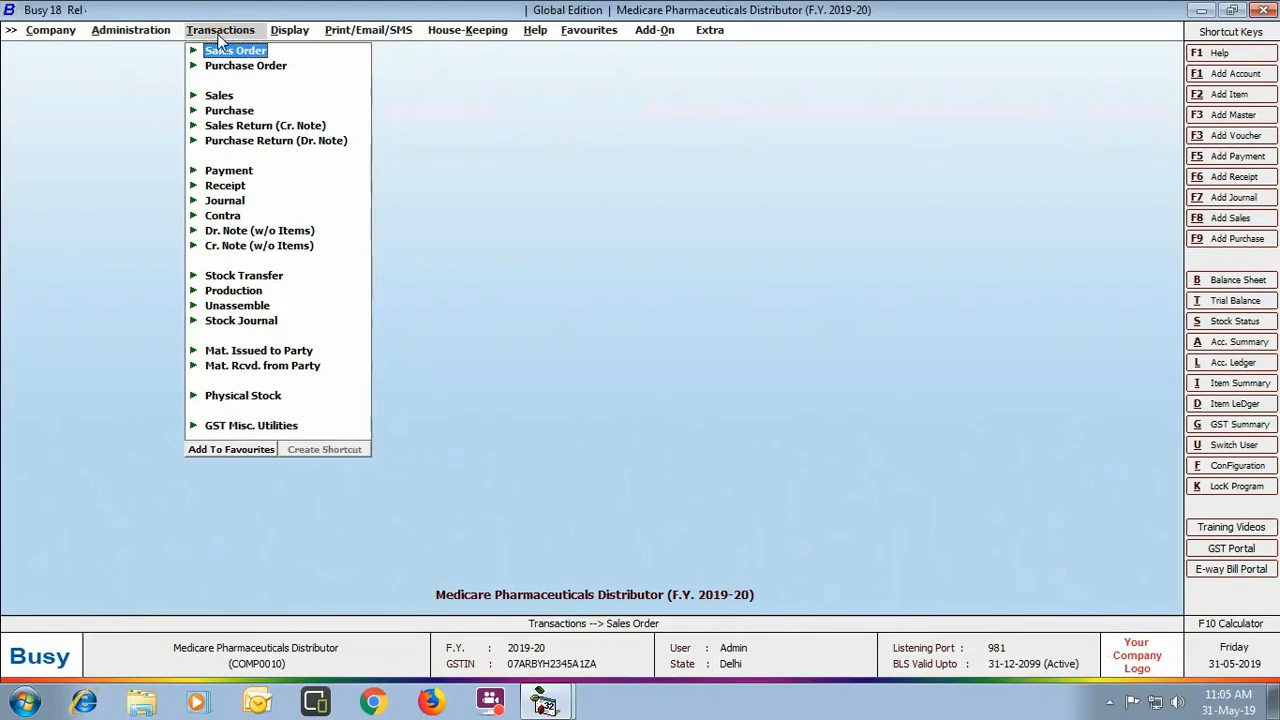
click(229, 110)
click(252, 126)
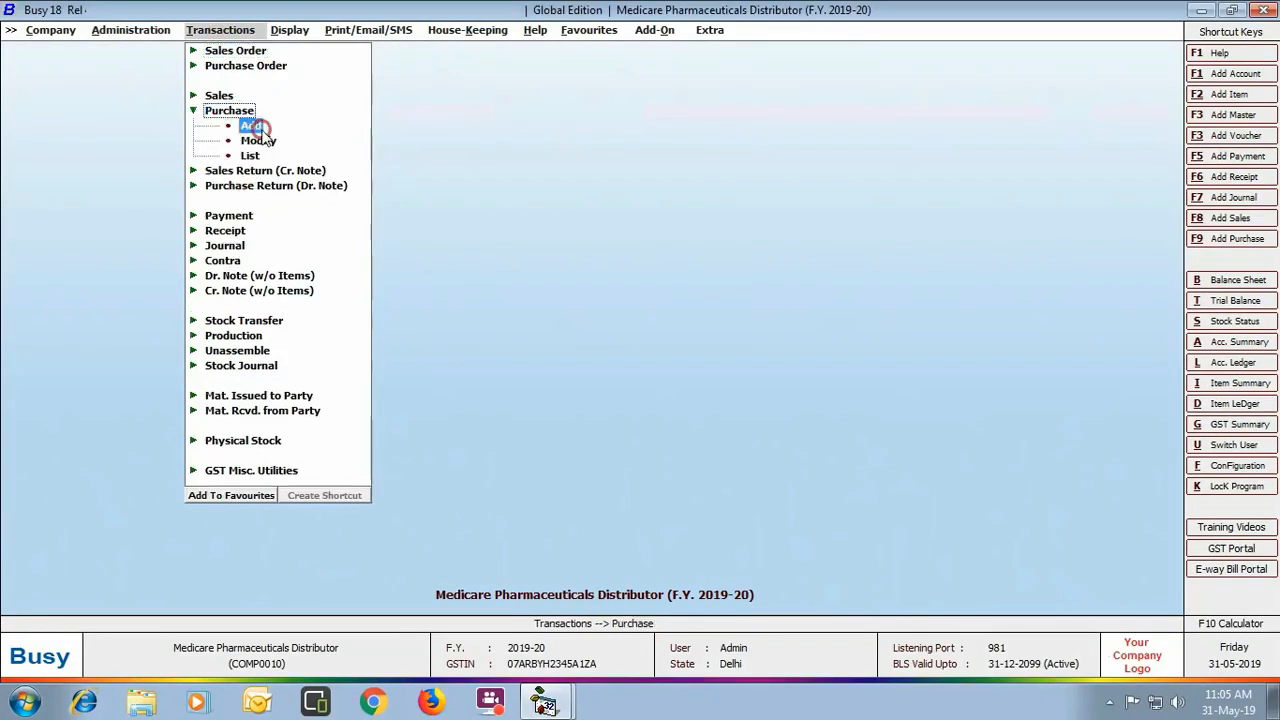
key(Return)
key(Return)
key(Return)
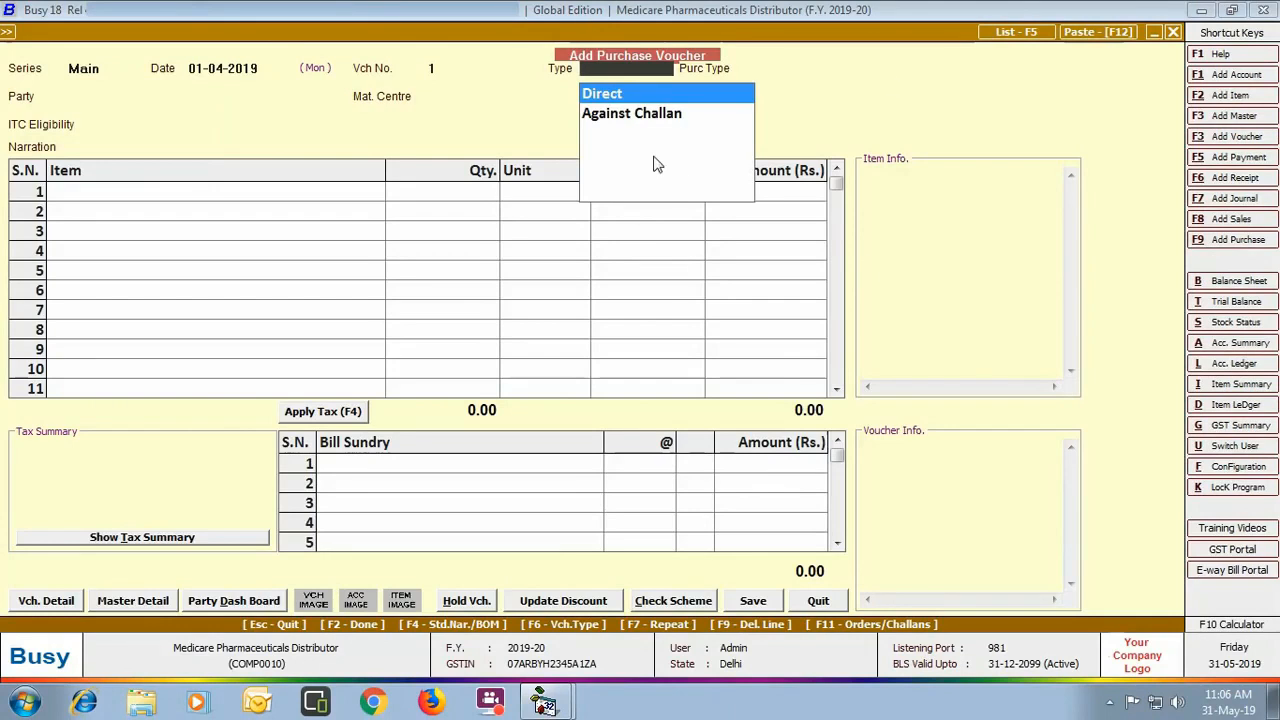
key(Return)
key(Down)
key(Down)
key(Down)
key(Return)
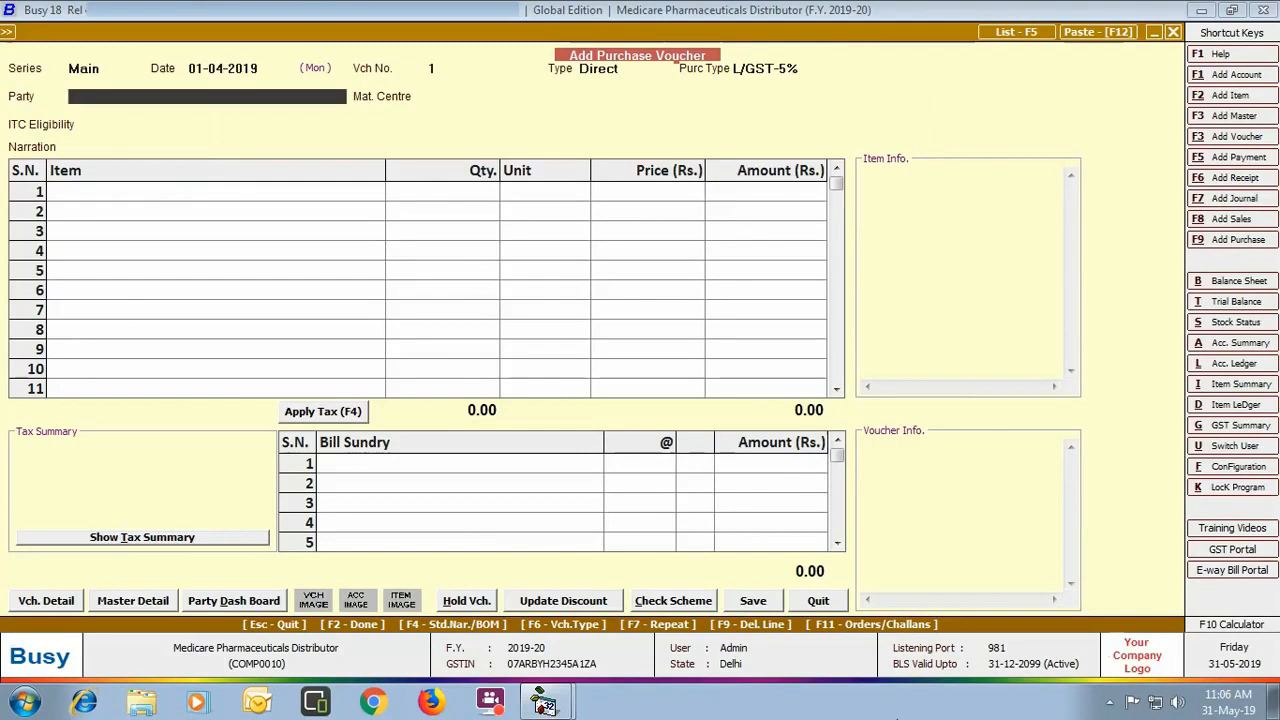
key(Return)
key(Return)
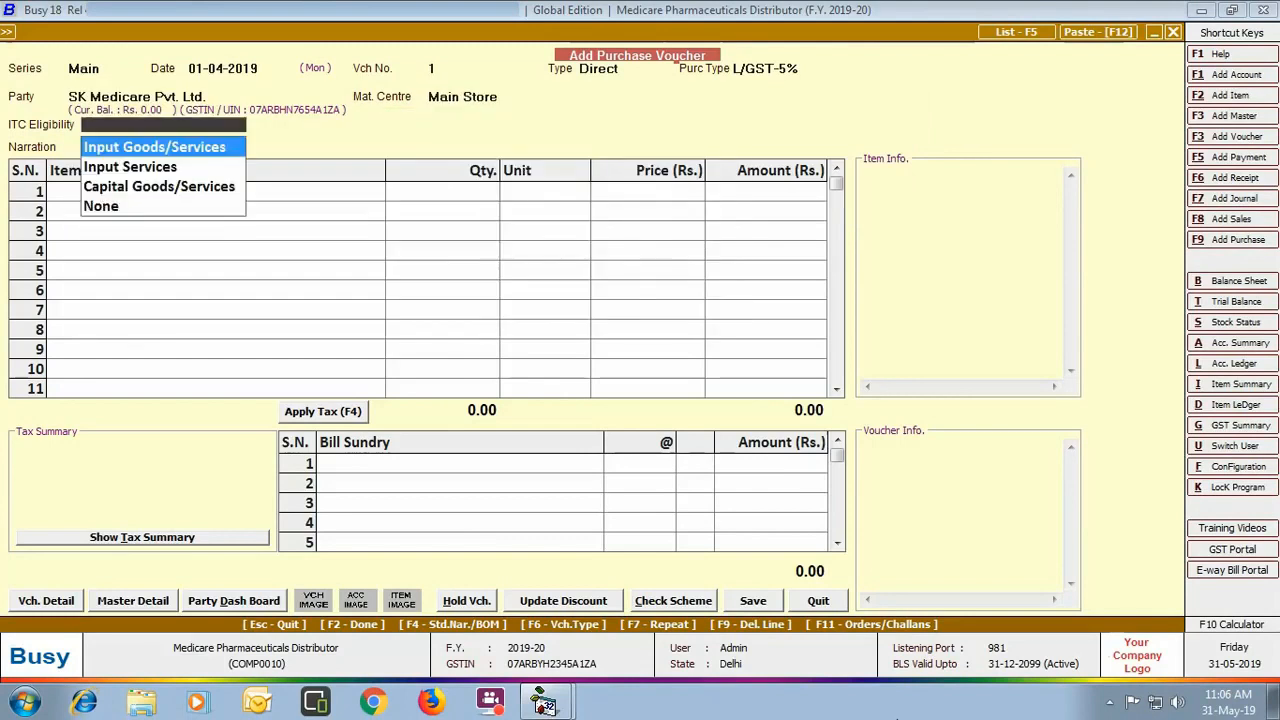
key(Return)
Step: Add 5 boxes of Calpol 500 Mg as the first line and open its batch details
text(calpol)
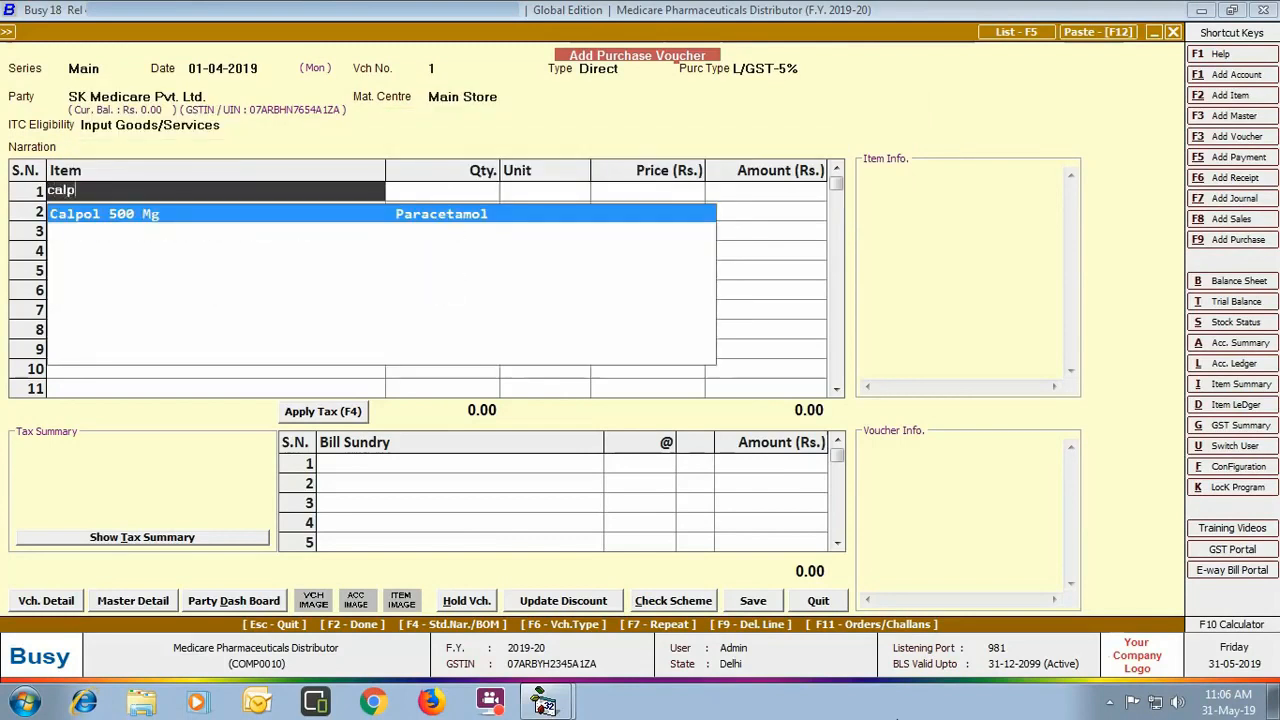
key(Return)
text(5)
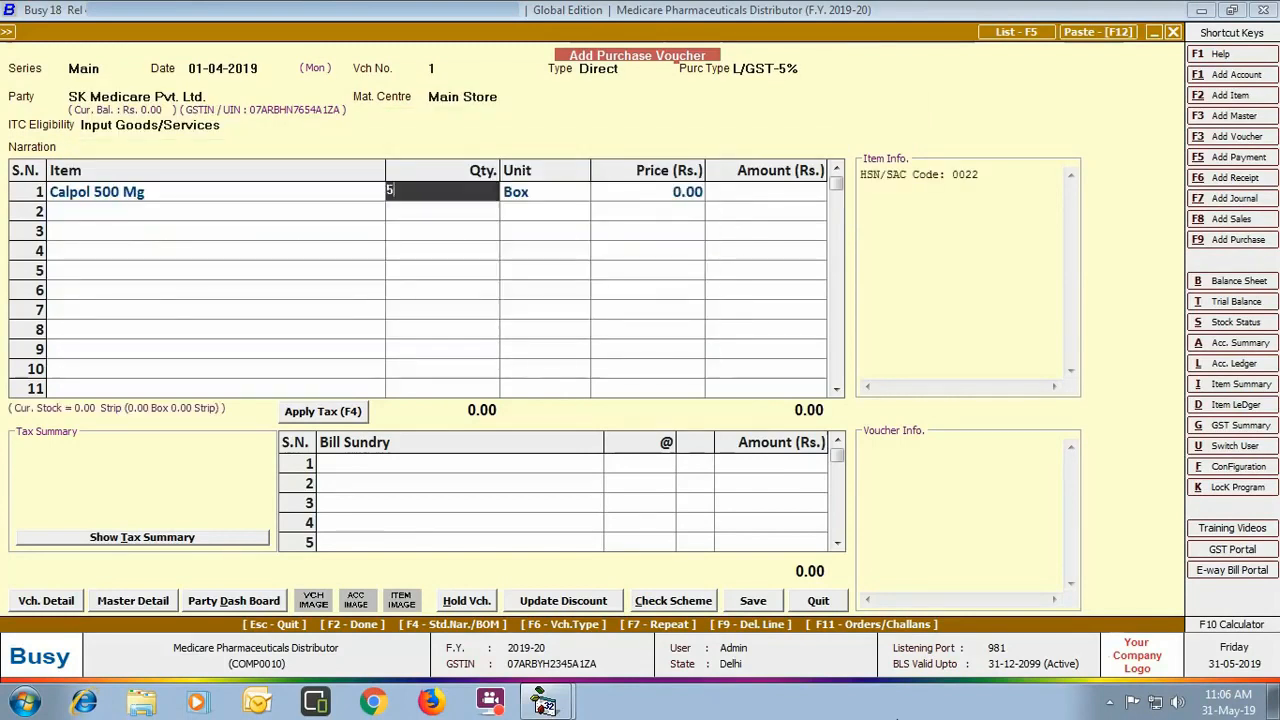
key(Return)
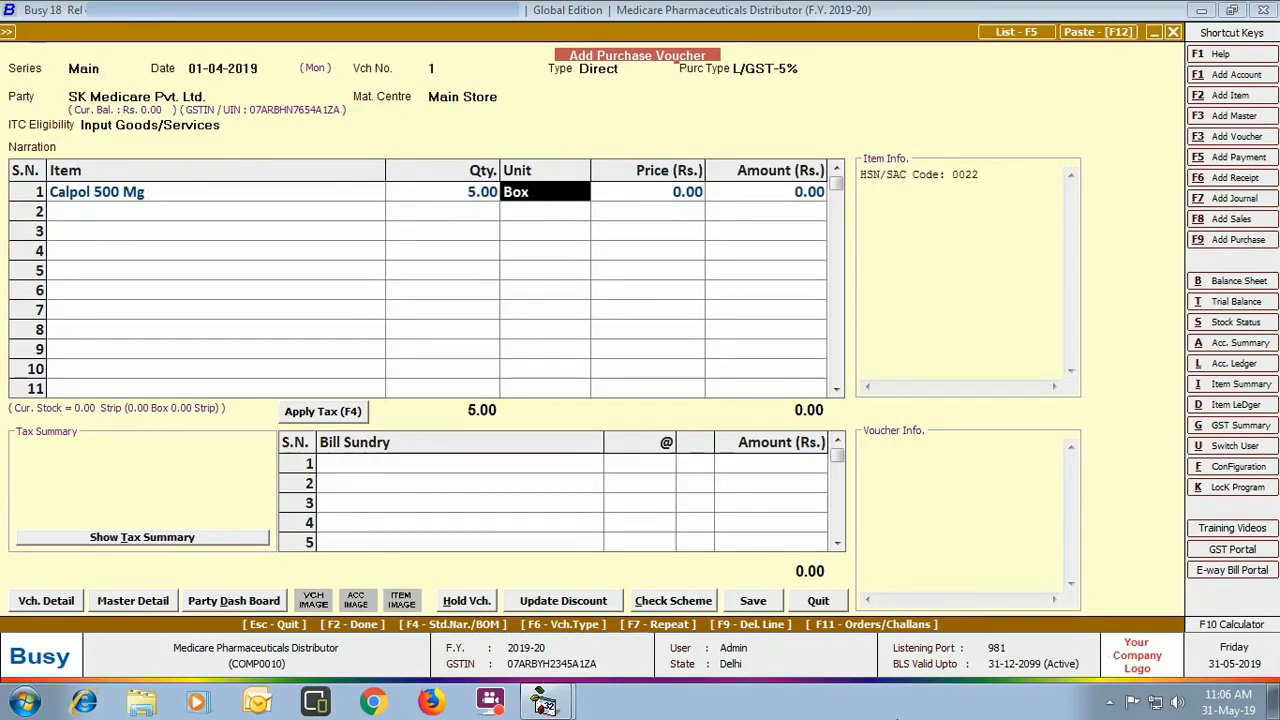
key(Return)
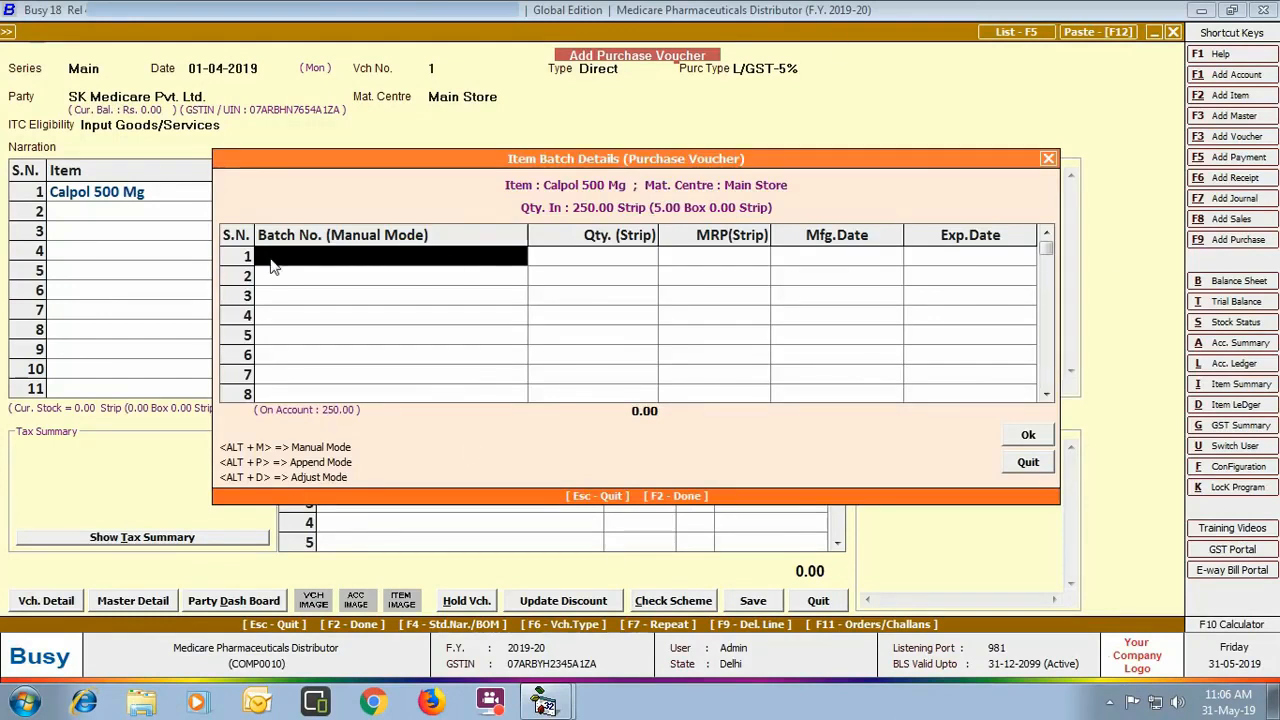
Step: Give Calpol batch PCM0042121 with MRP 14.09 and accept the 2,500 price
click(405, 255)
text(PCM0042121)
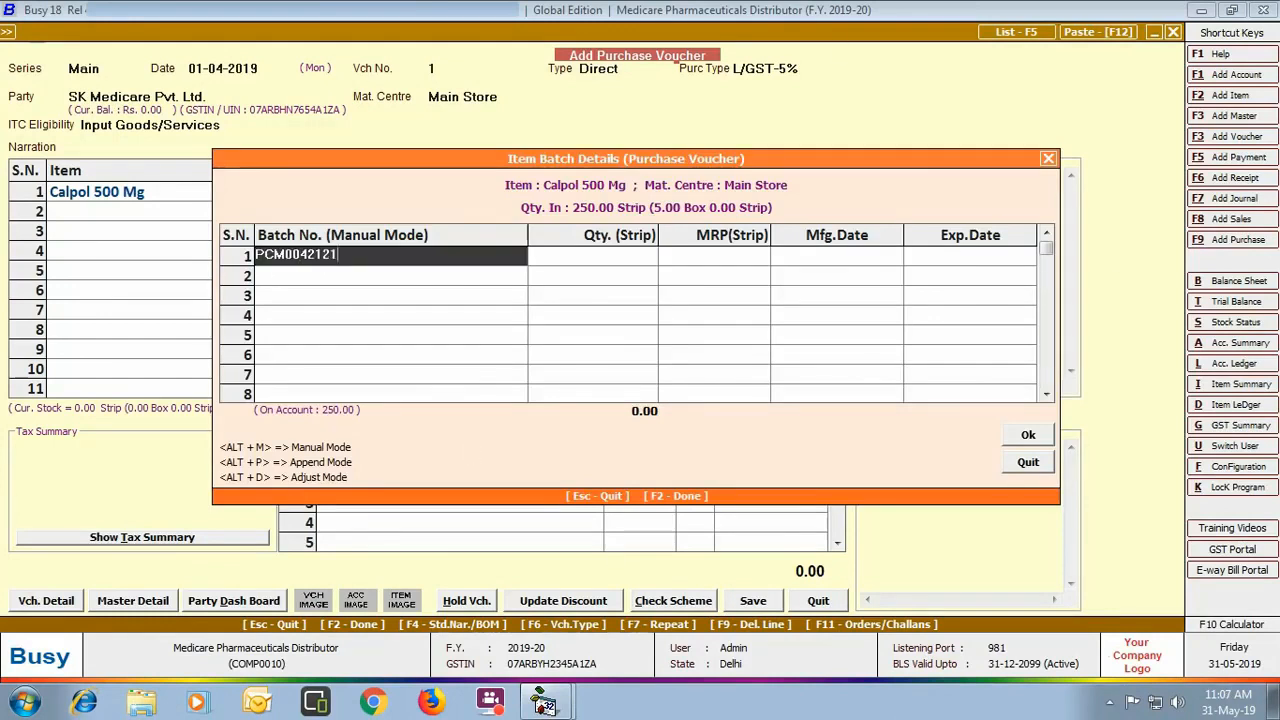
key(Return)
key(Return)
text(14.09)
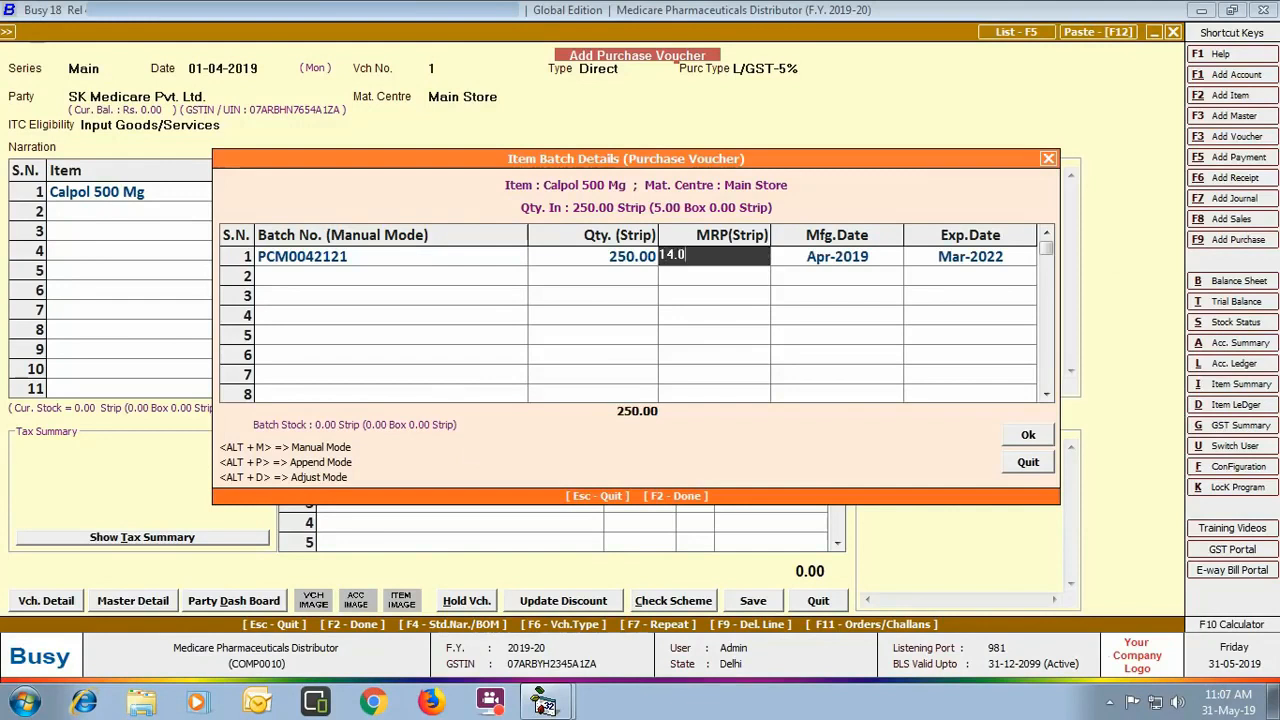
key(Return)
key(Return)
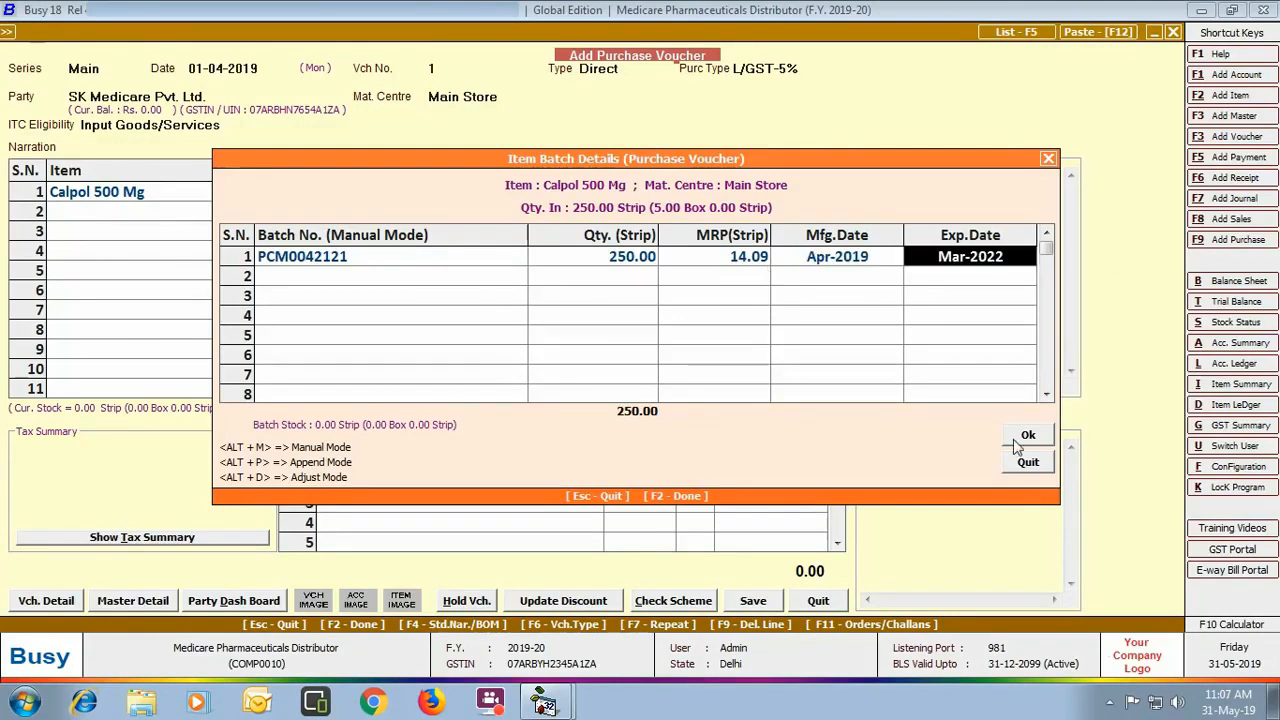
click(1024, 437)
key(Return)
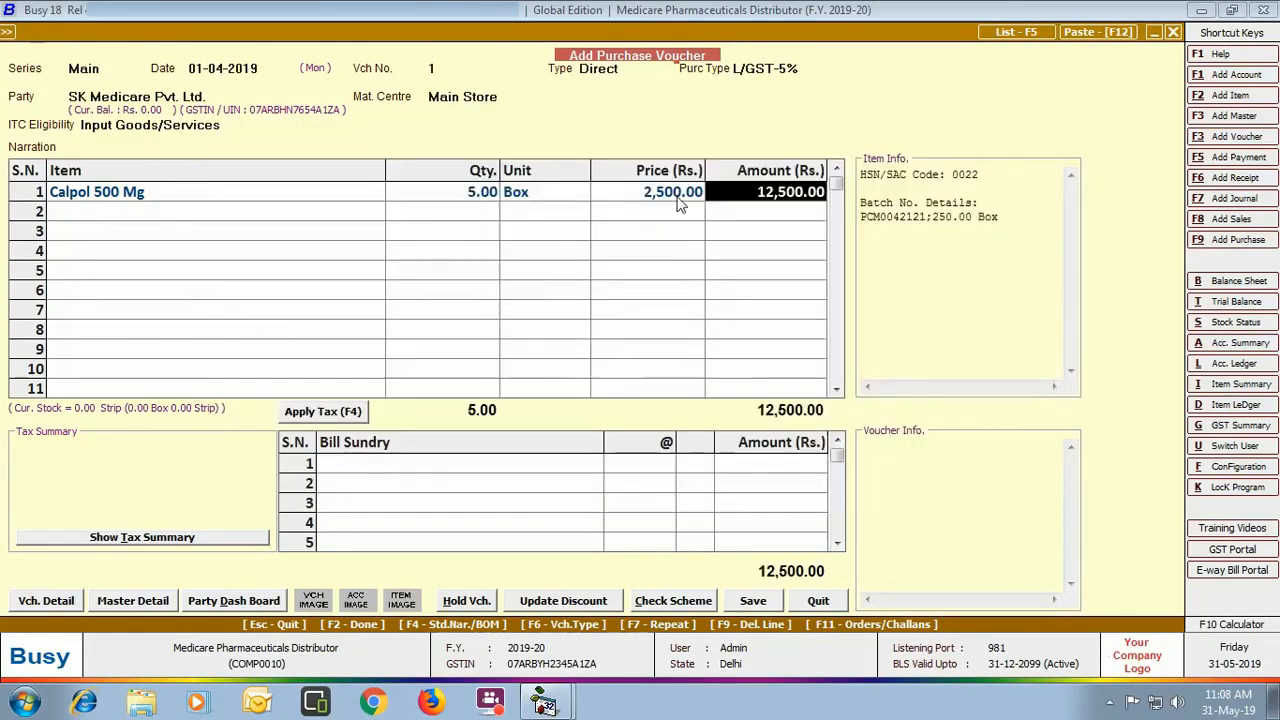
Step: Add 5 boxes of Crocin Advance, batch PCM0043131, MRP 14.23, priced at 2750
key(Return)
text(cro)
key(Return)
text(5)
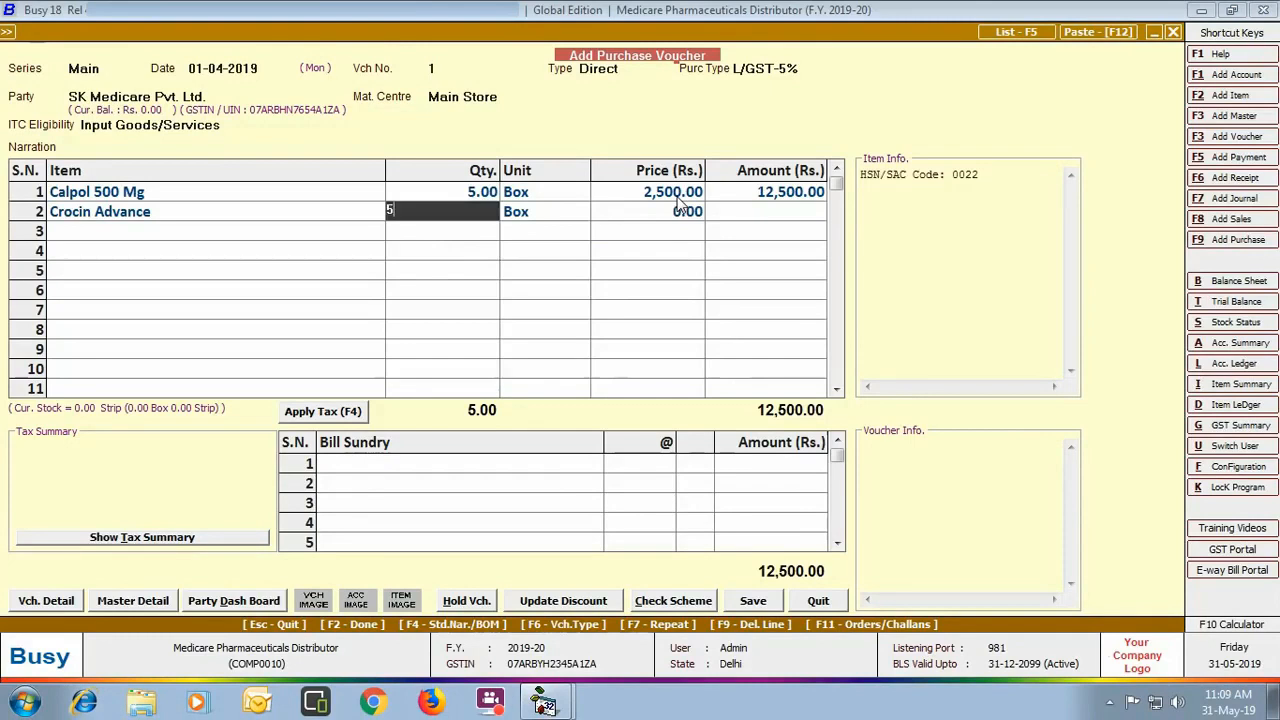
key(Return)
key(Return)
text(PCM0043131)
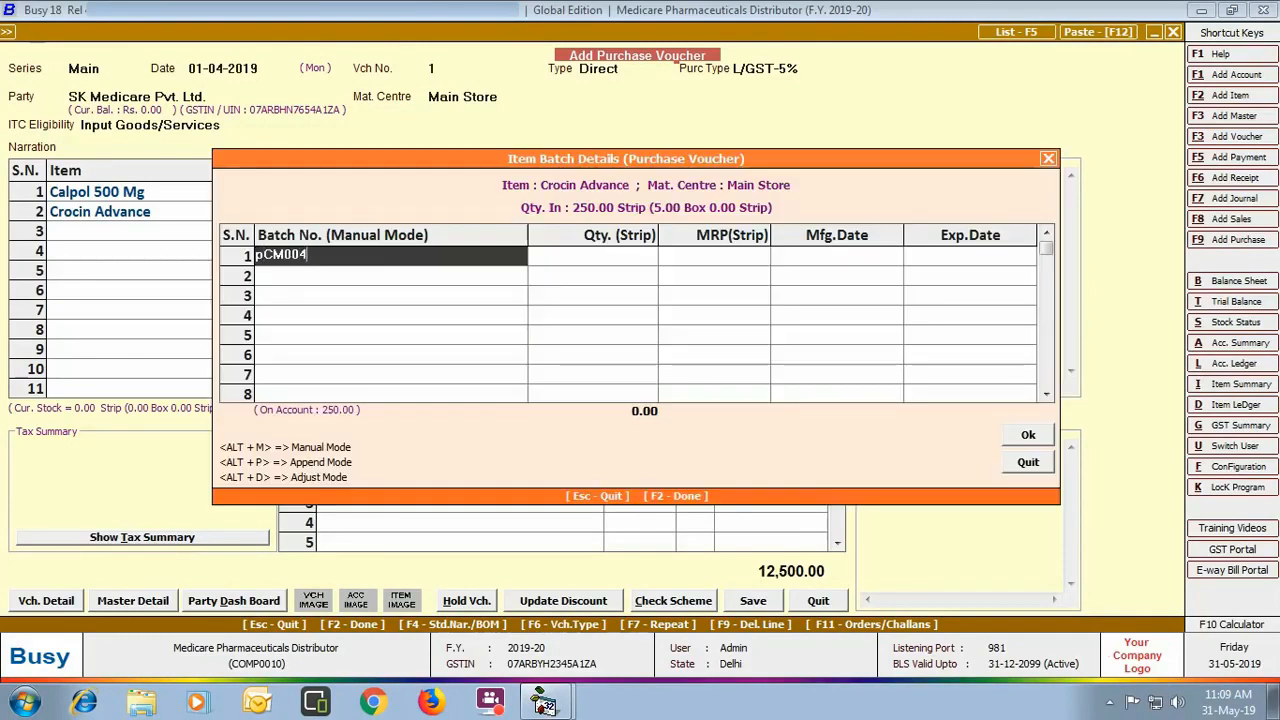
key(Return)
key(Return)
text(14.23)
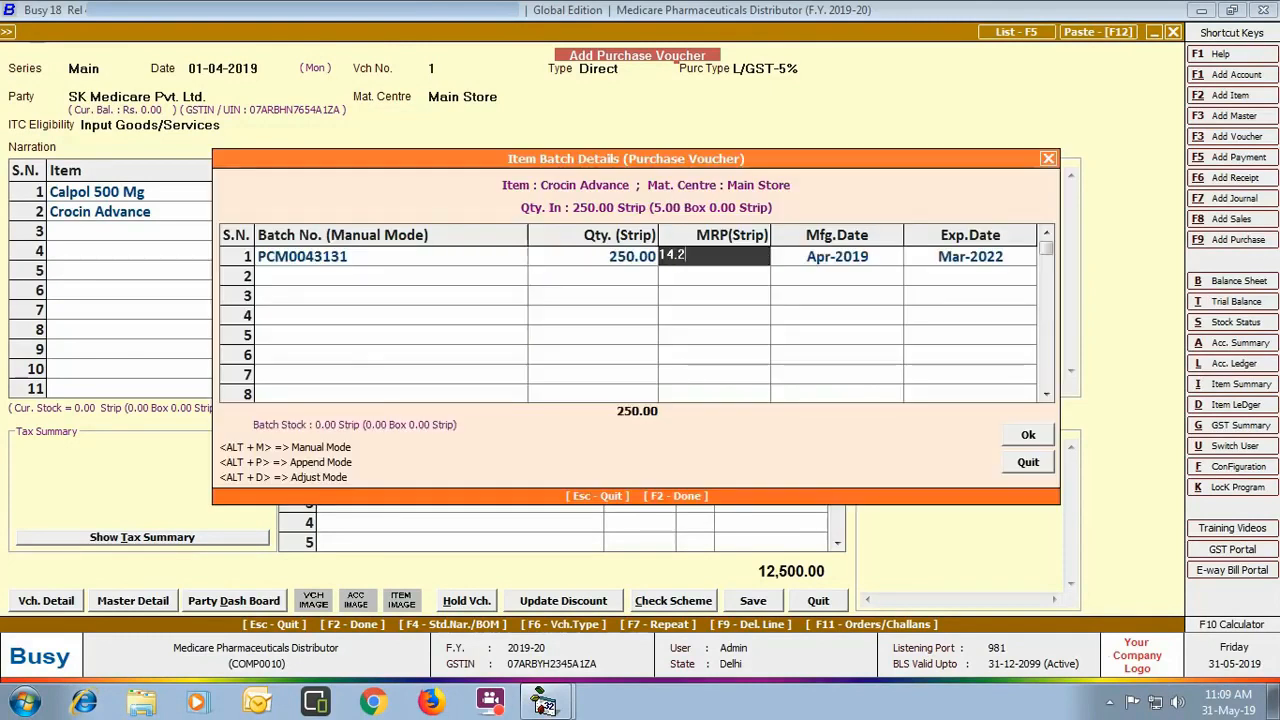
key(Return)
key(Return)
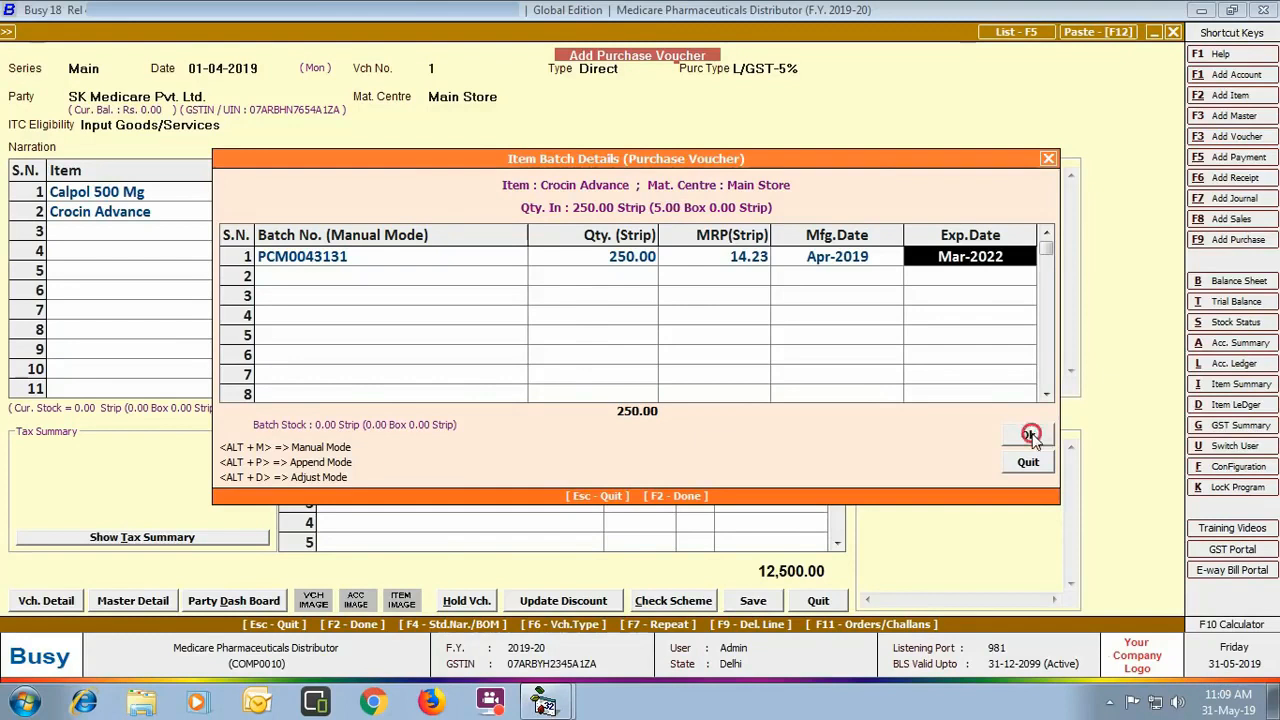
click(1028, 434)
text(2750)
key(Return)
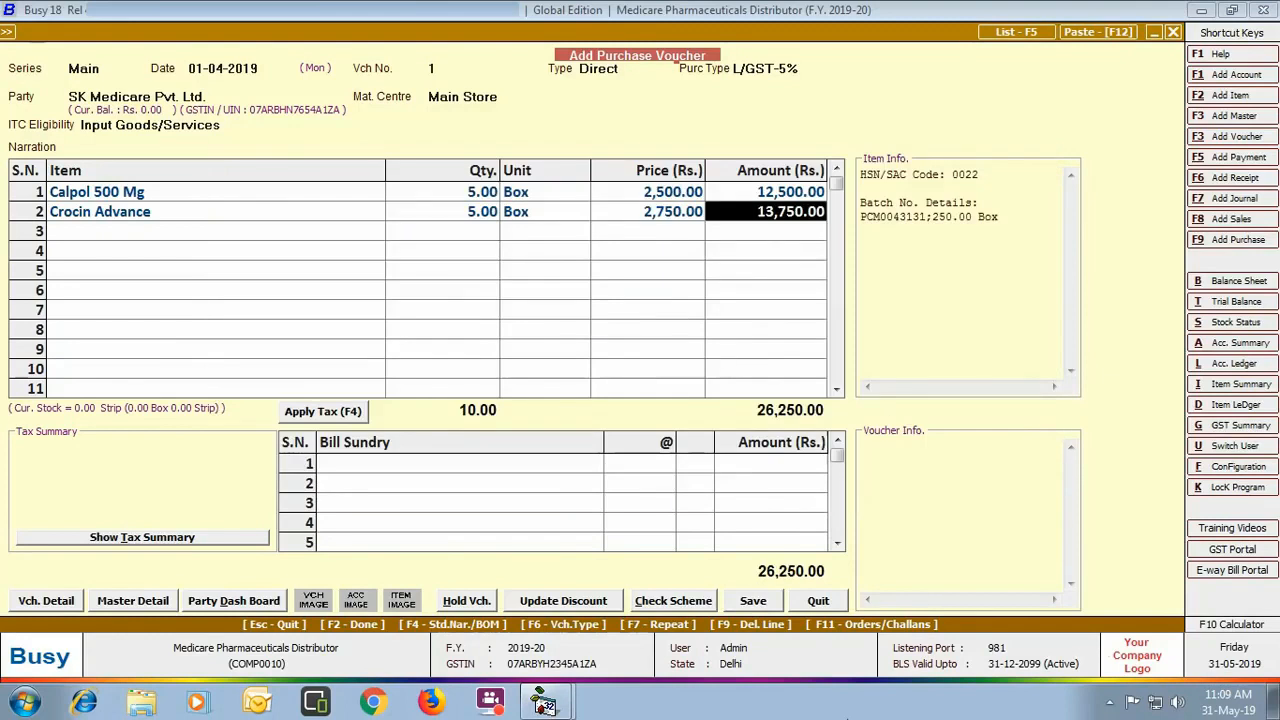
Step: Add 50 boxes of Levipil XR 1000 Mg, batch Levera073101, MRP 300, priced at 40000
key(Return)
text(le)
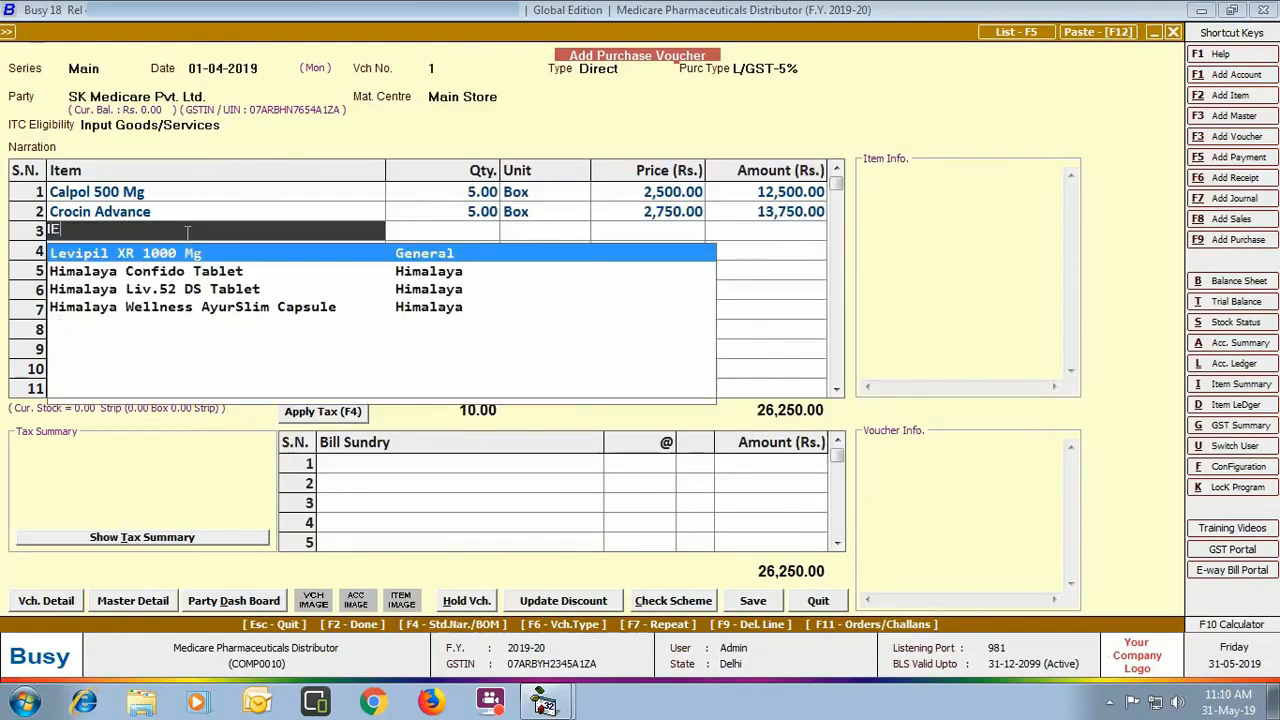
key(Return)
text(50)
key(Return)
key(Return)
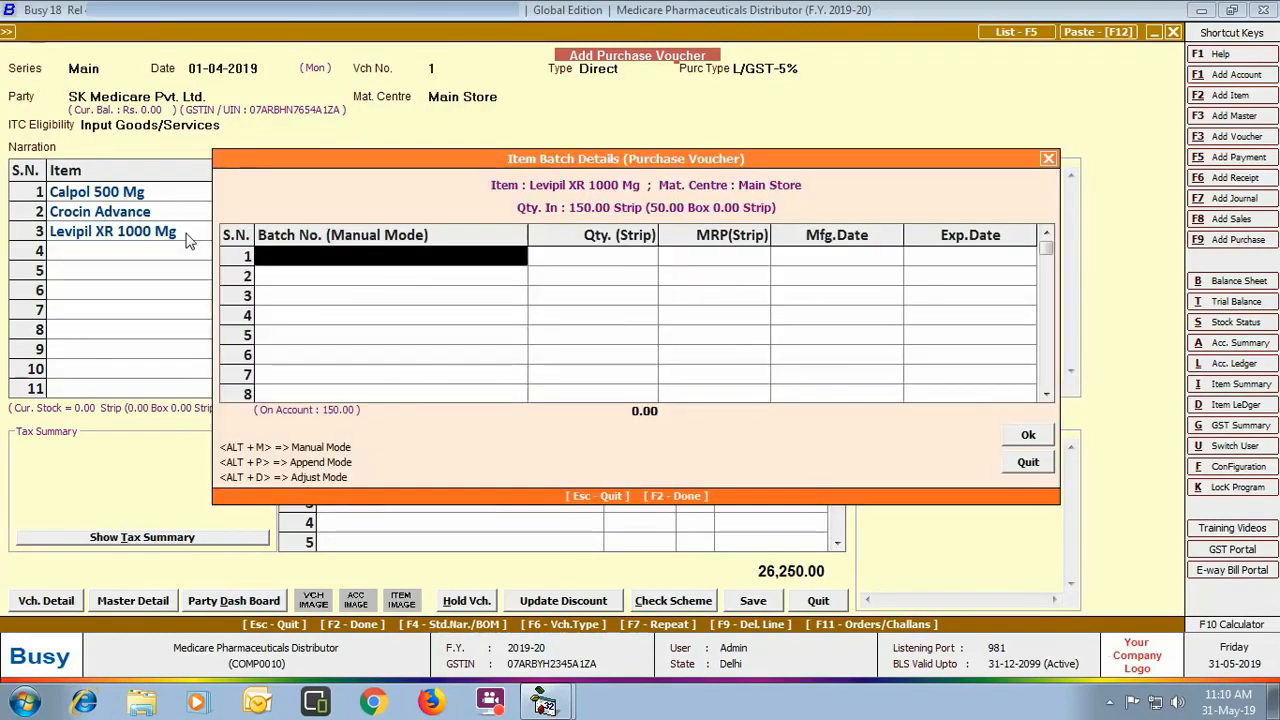
text(Levera073101)
key(Return)
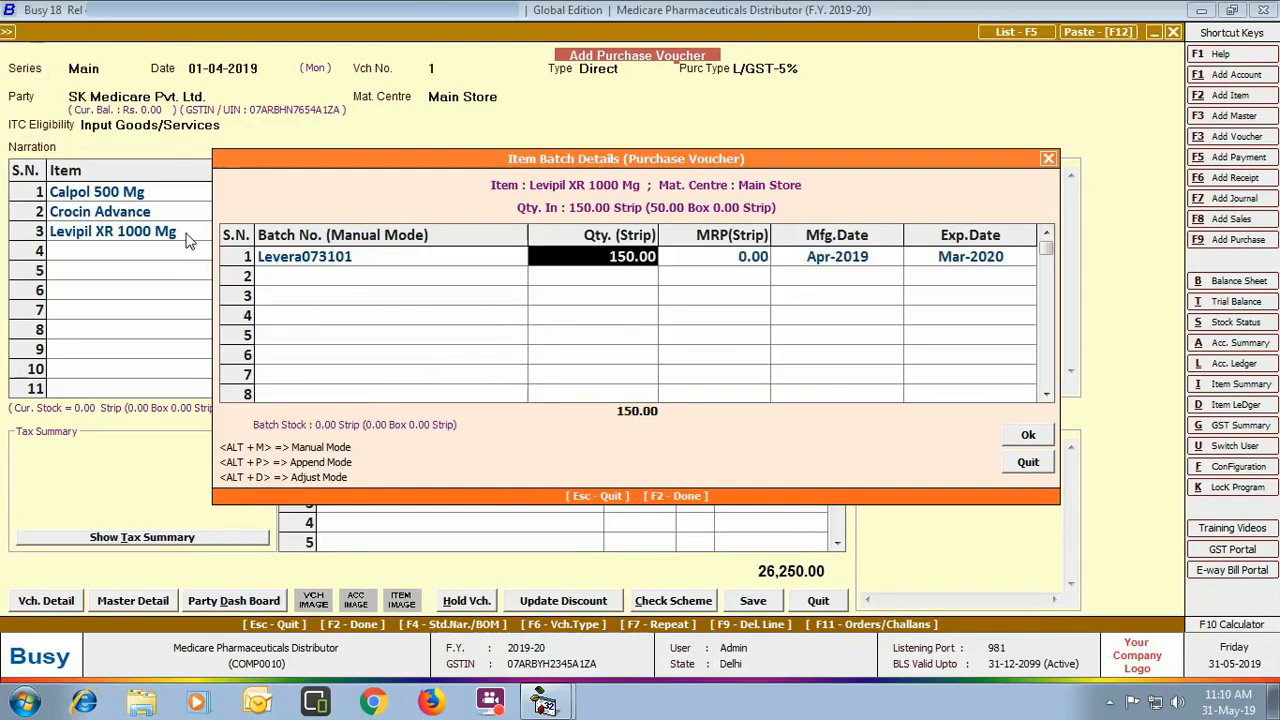
key(Return)
text(300)
key(Return)
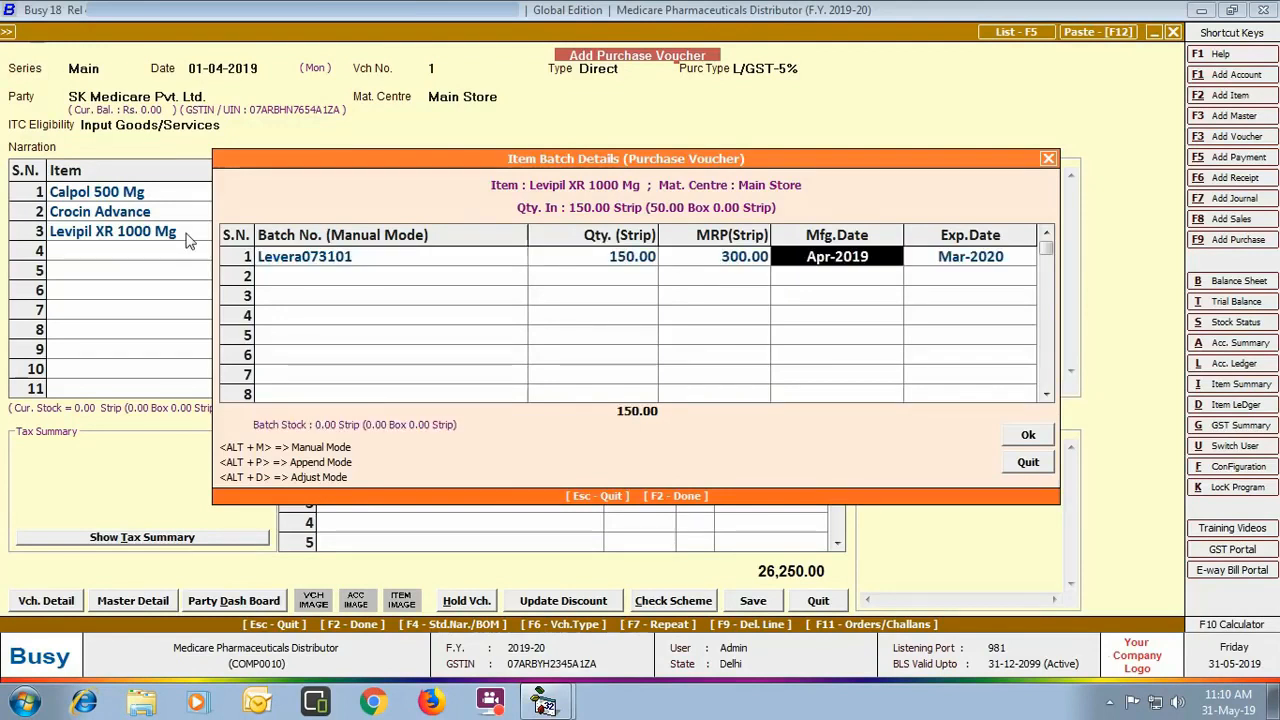
key(Return)
key(Return)
key(Return)
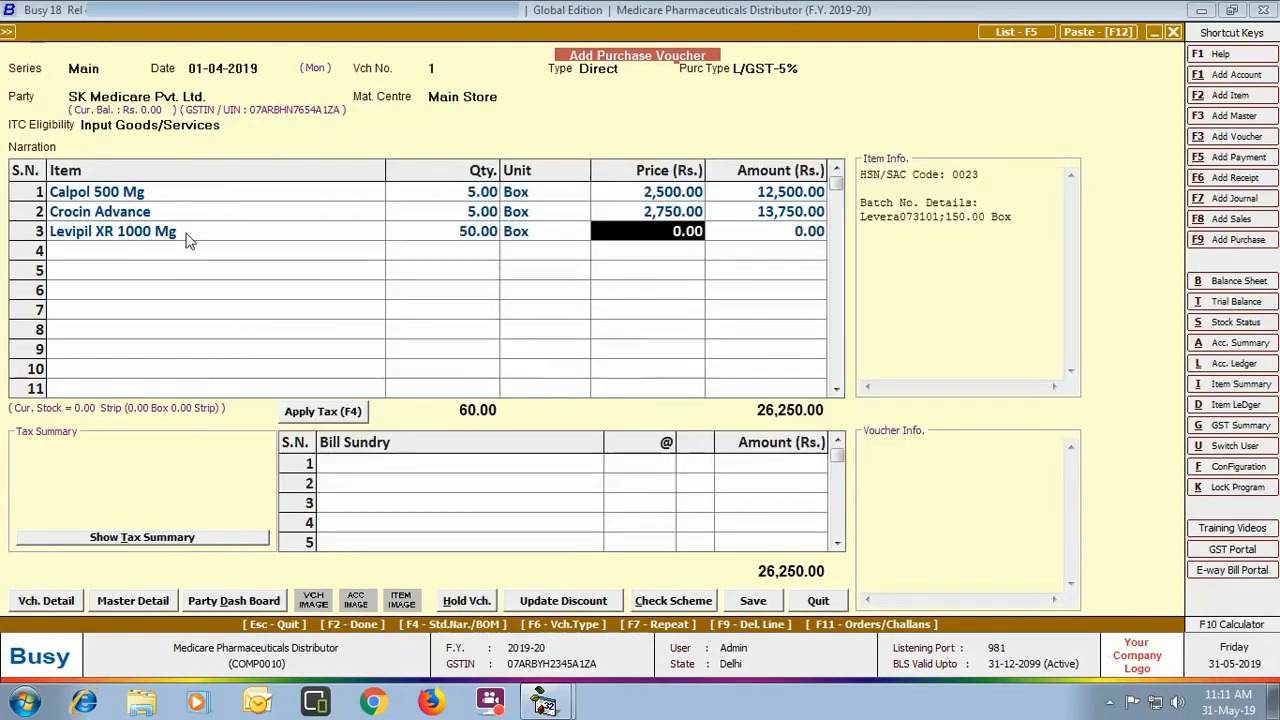
text(40000)
key(Return)
key(Return)
key(Return)
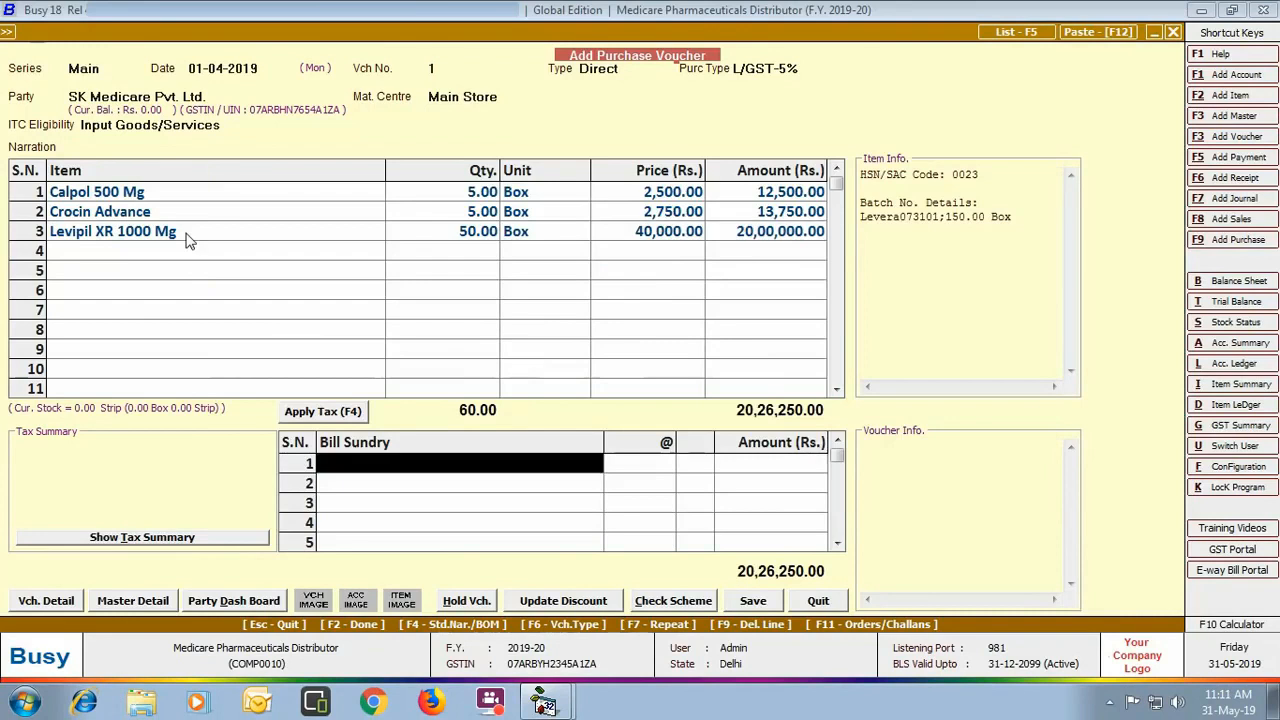
Step: Save the SK Medicare purchase voucher with new bill reference SKMedi/01, then close the blank voucher
click(745, 600)
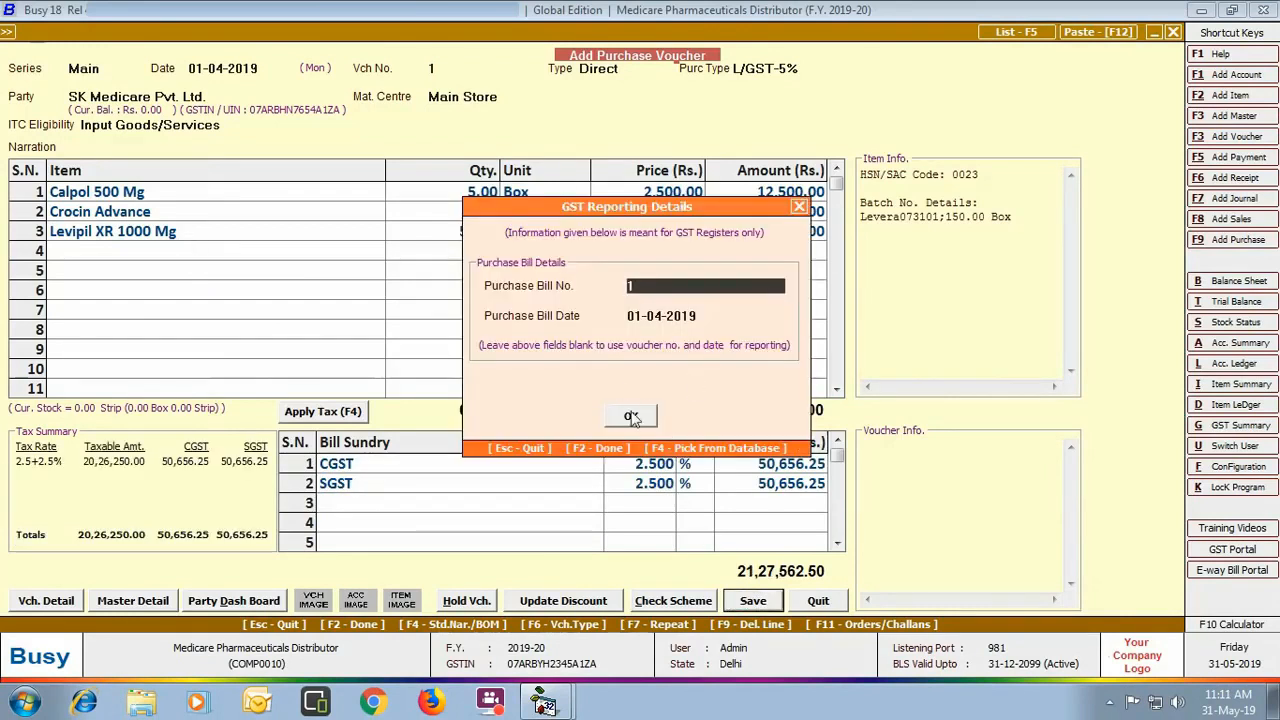
click(631, 415)
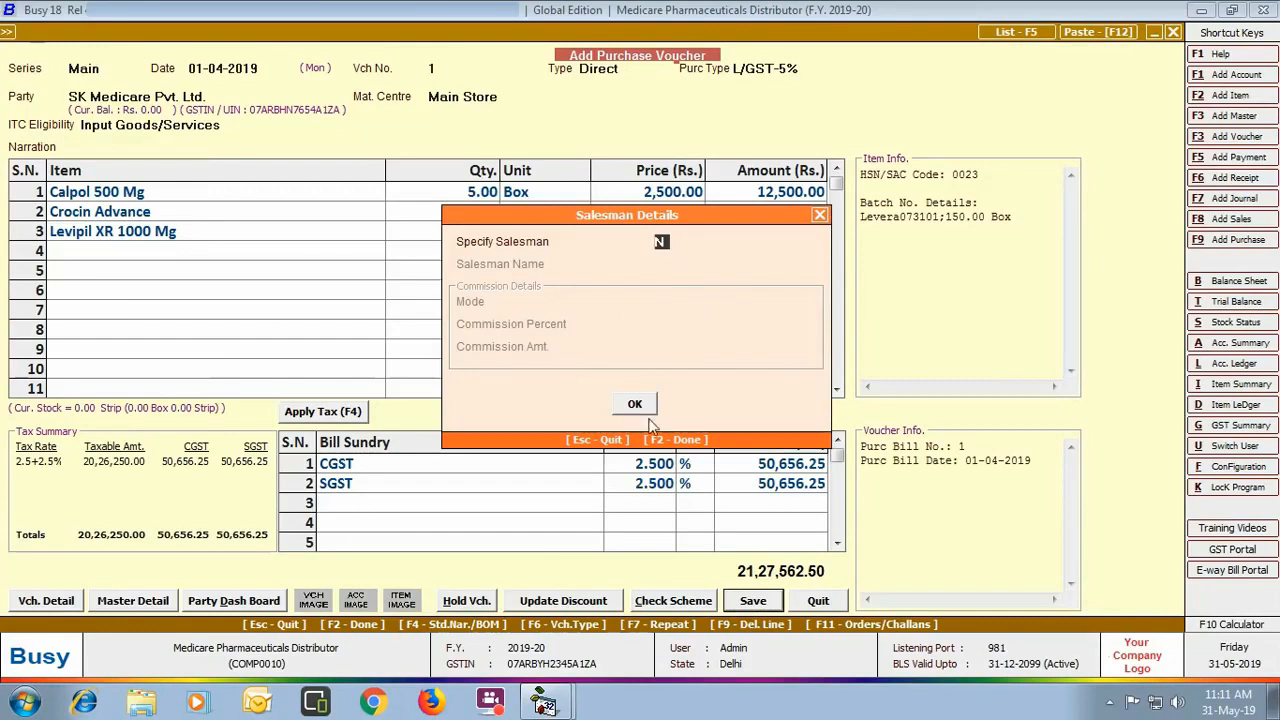
click(634, 404)
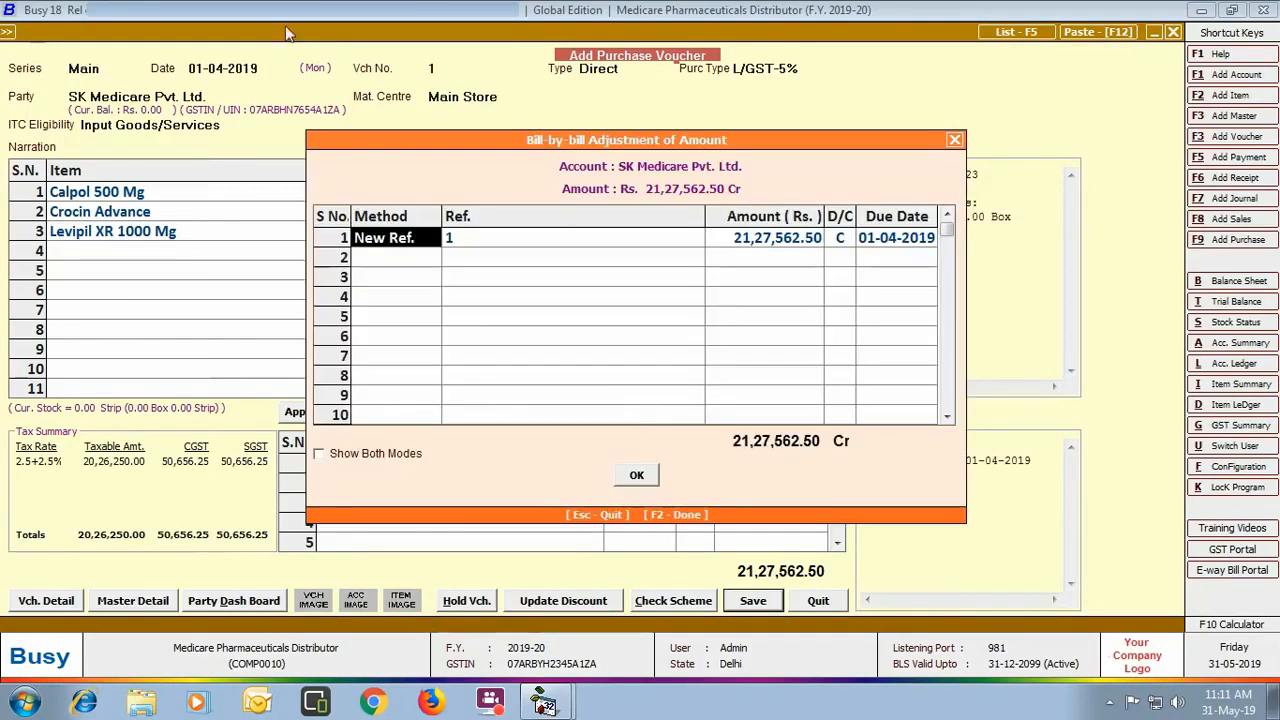
click(508, 245)
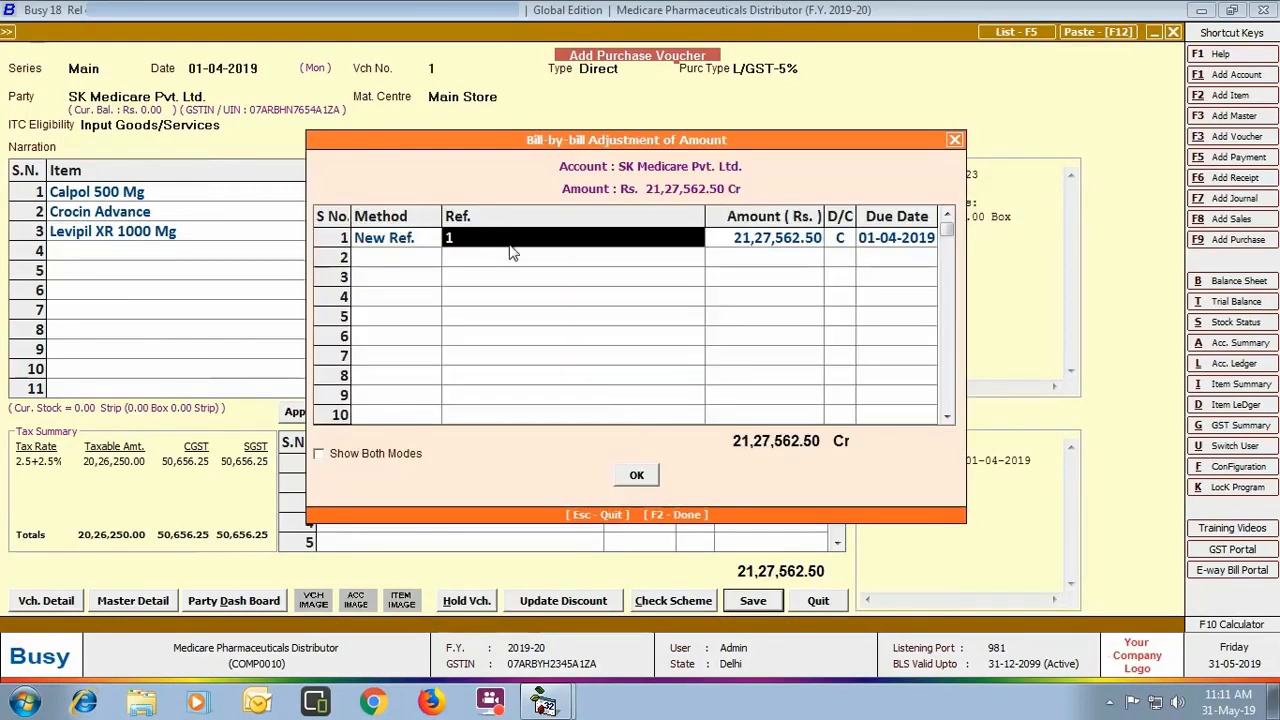
text(SKMedi/01)
key(Return)
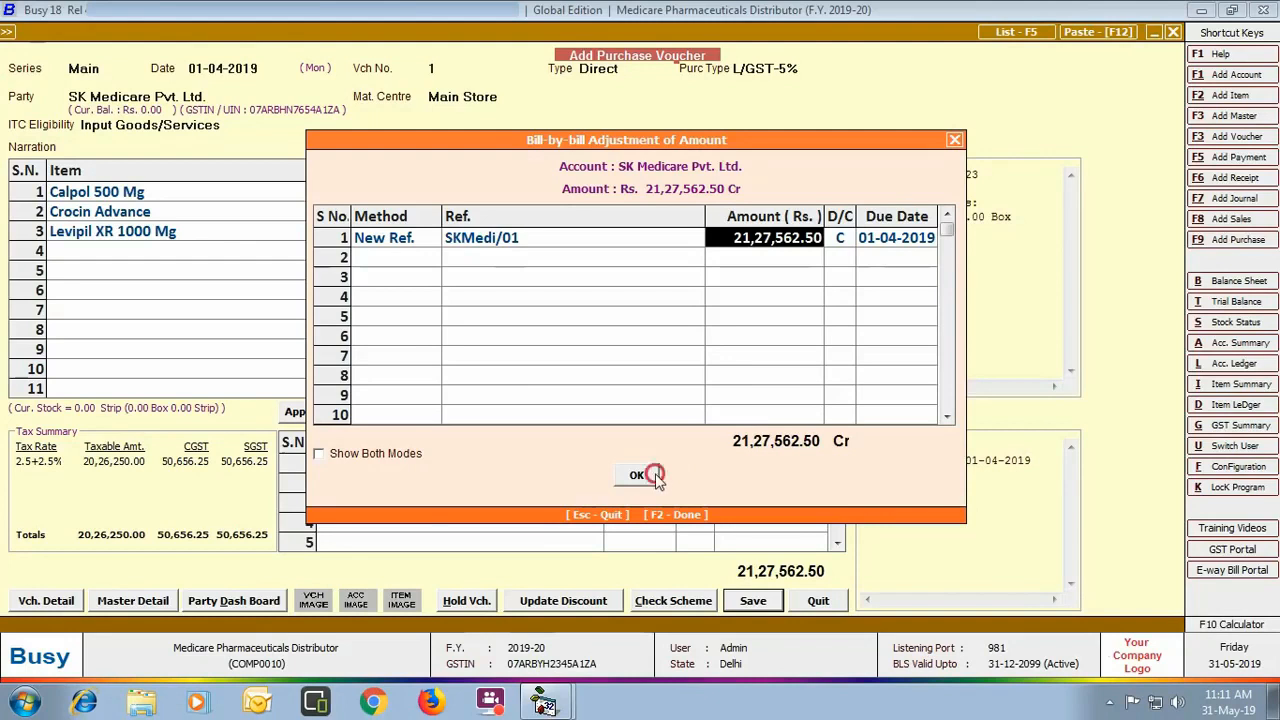
click(652, 476)
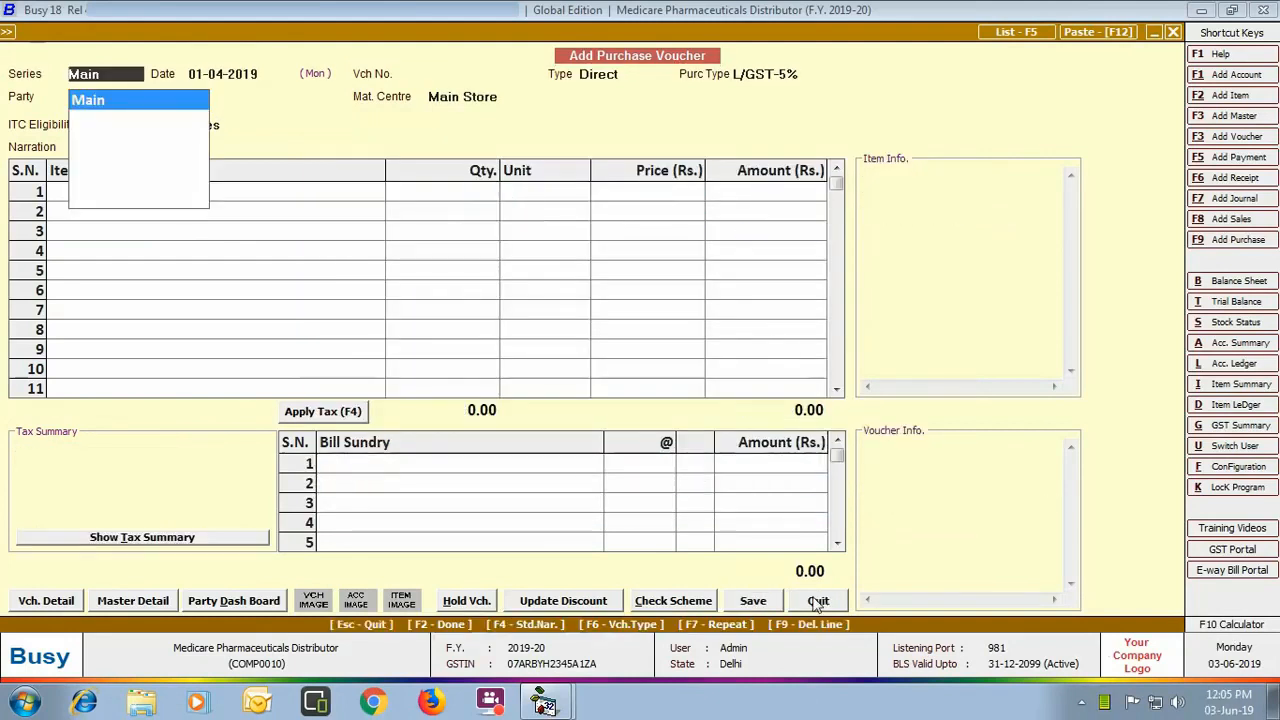
click(818, 600)
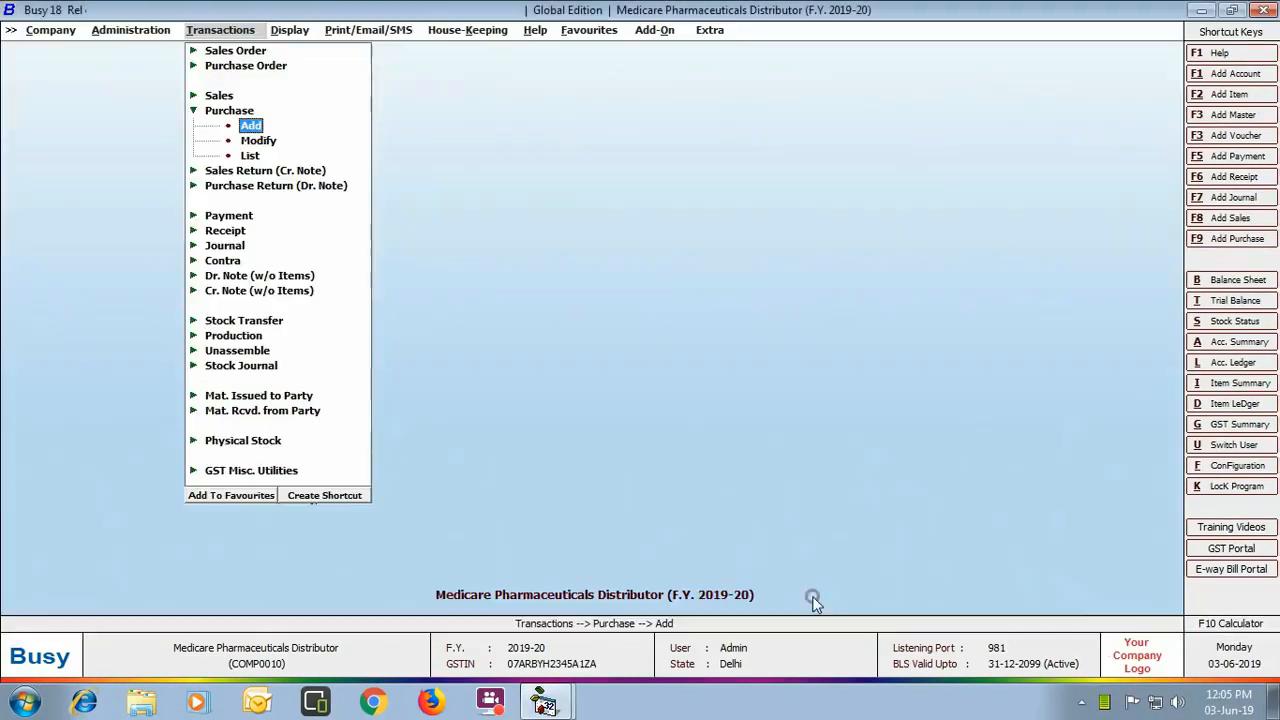
Step: Start sales order 1 dated 10-04-2019, sale type L/GST-5%, for party Shiv Medicos
click(218, 50)
click(240, 65)
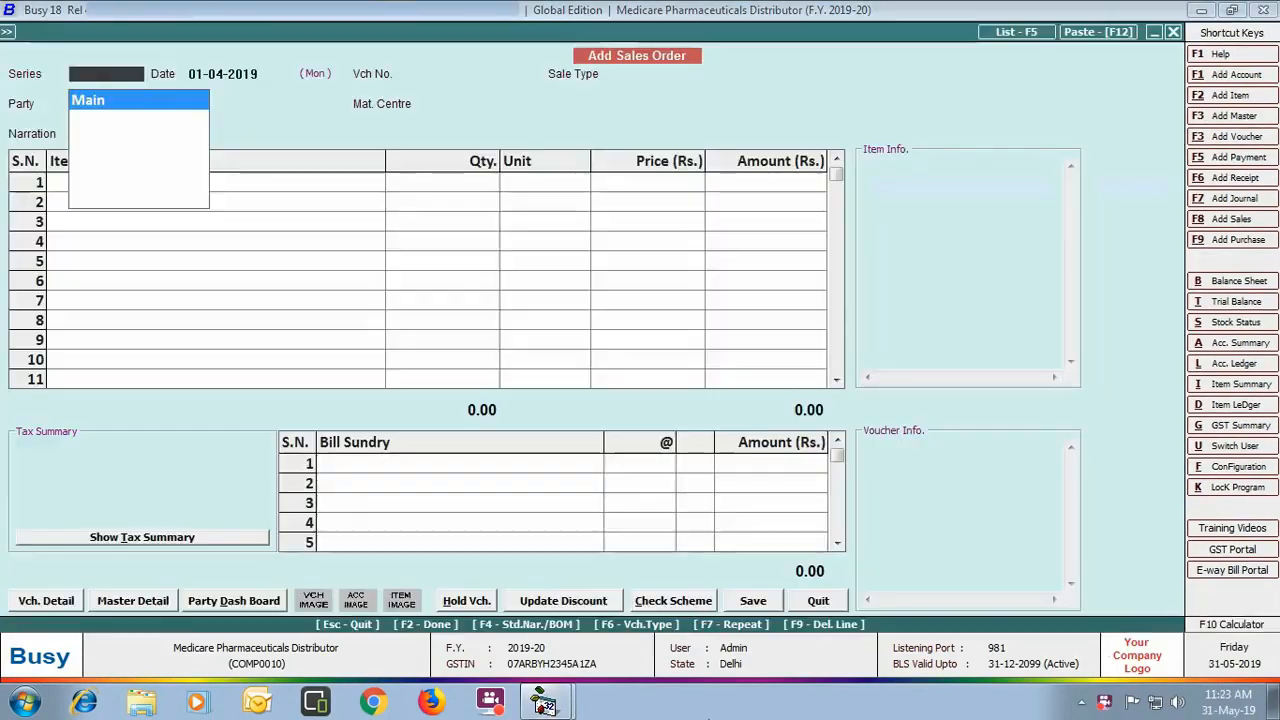
key(Return)
text(10-0)
key(Return)
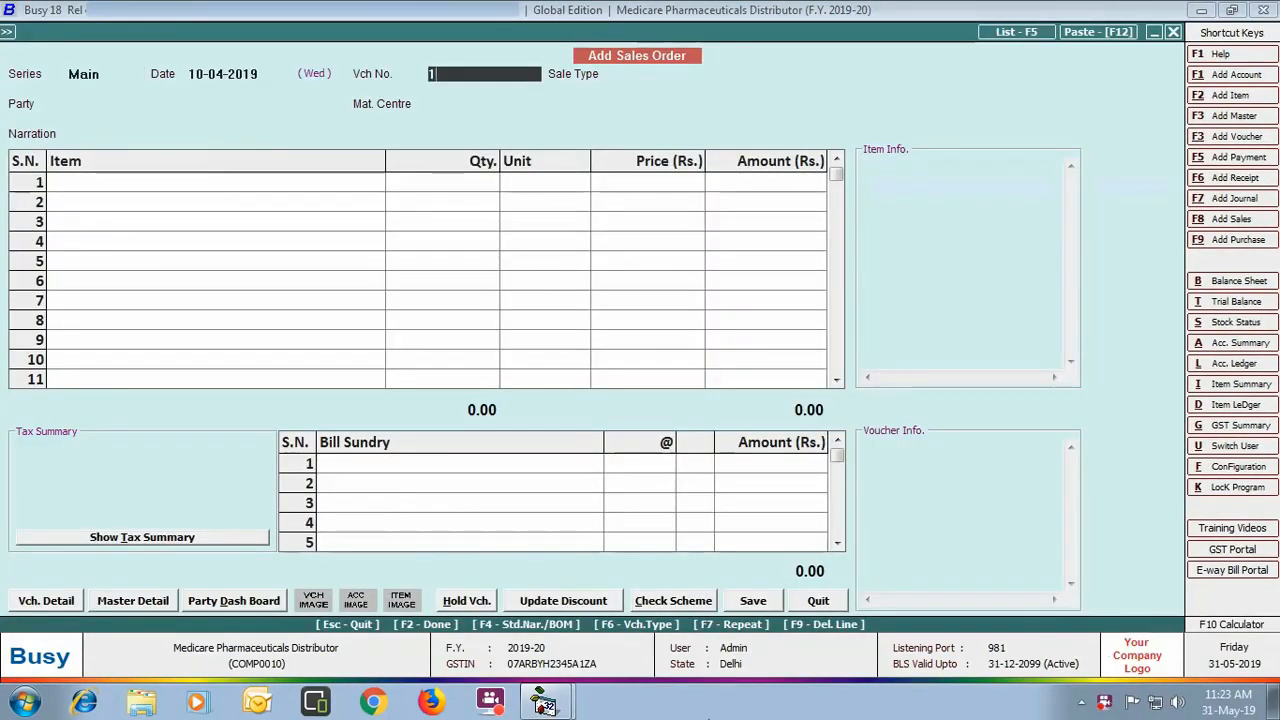
key(Return)
text(L)
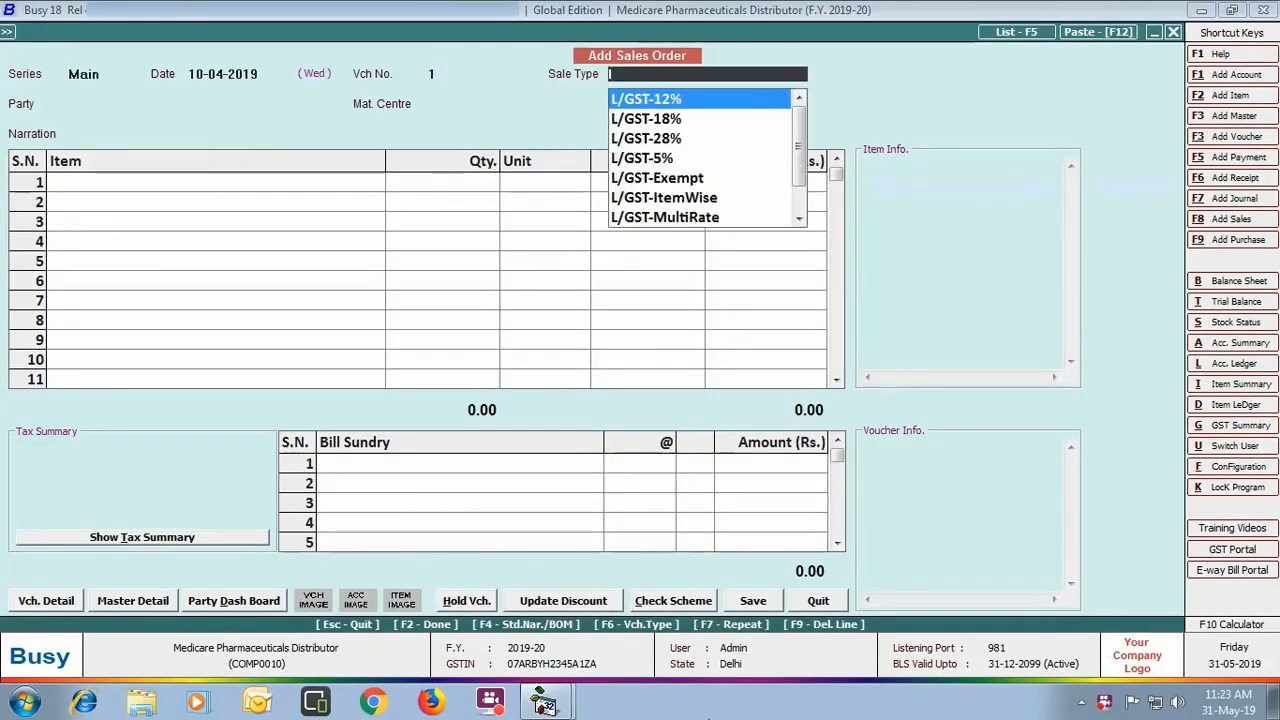
key(Down)
key(Down)
key(Down)
key(Return)
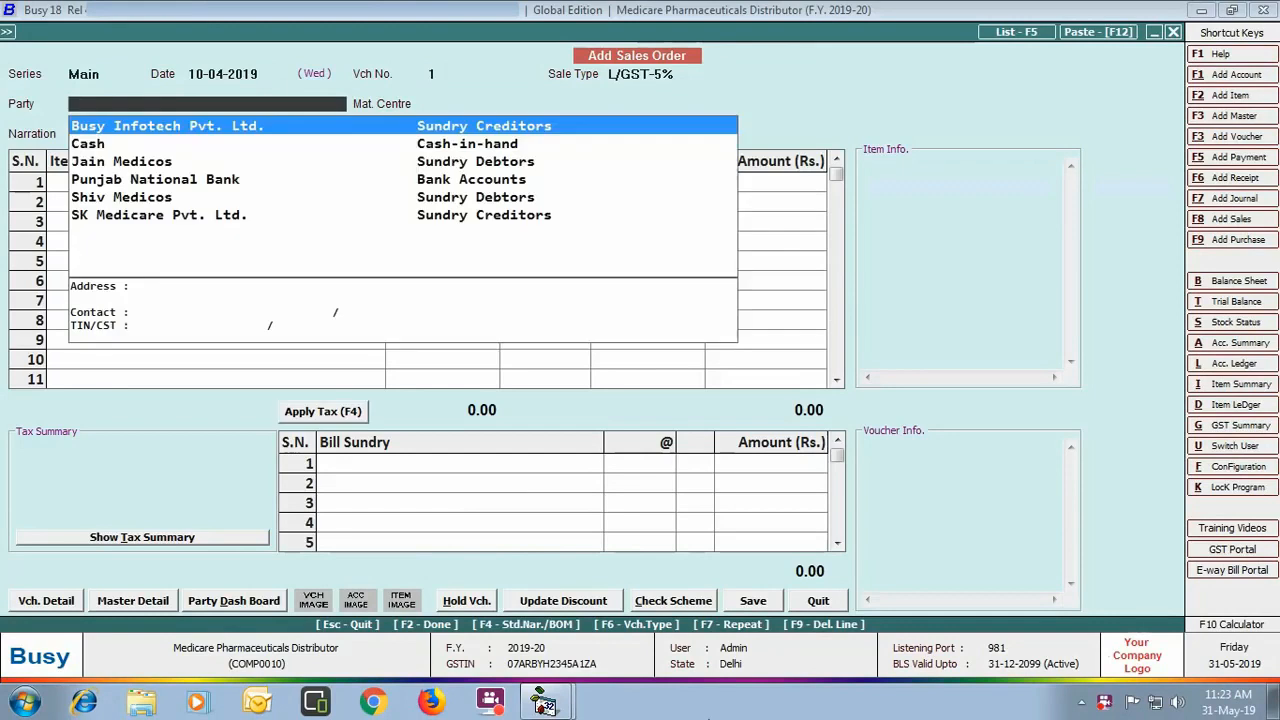
key(Down)
key(Down)
key(Down)
key(Down)
key(Return)
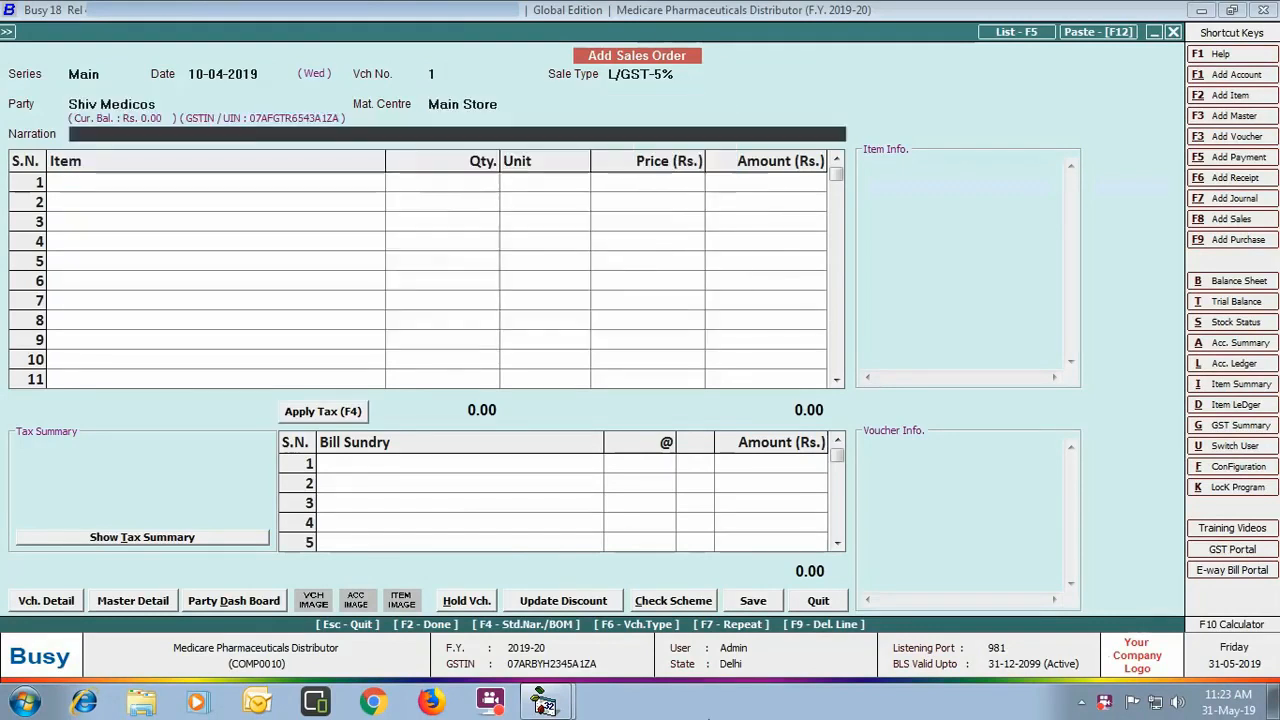
key(Return)
Step: Add 2 boxes of Calpol 500 Mg at 704.50 per box with 30% discount
text(calpol)
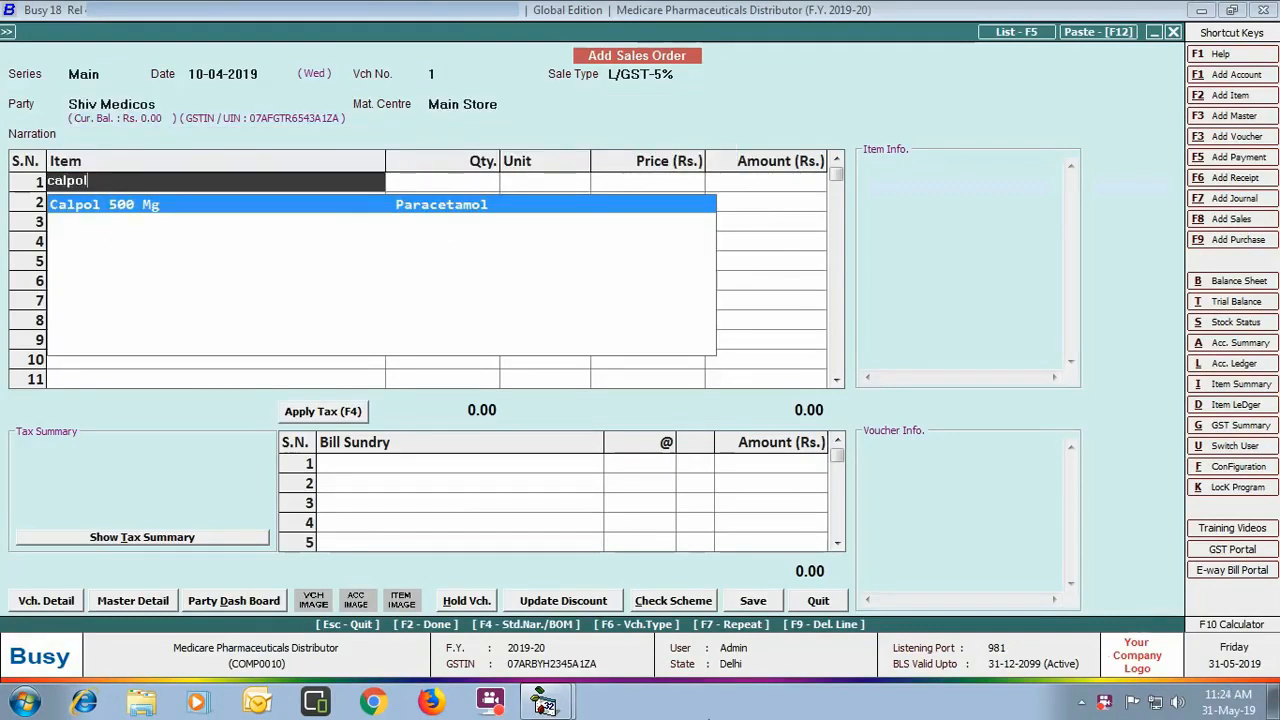
key(Return)
text(2)
key(Return)
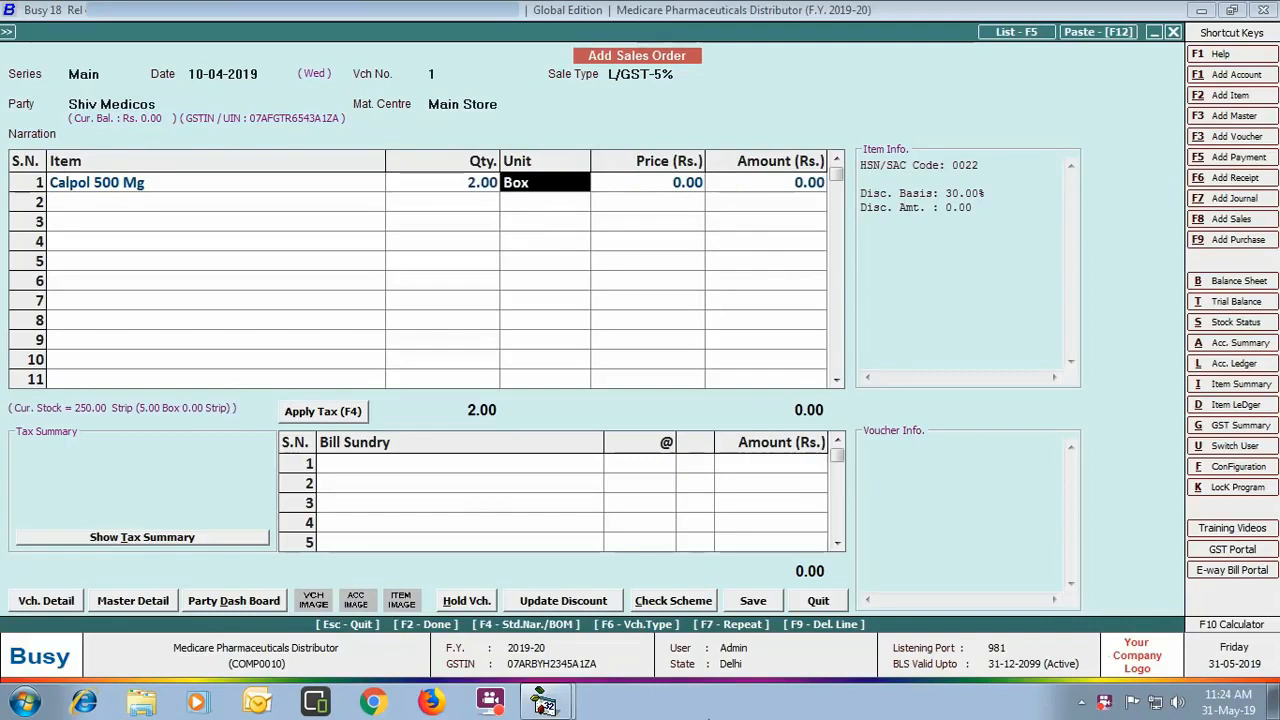
key(Return)
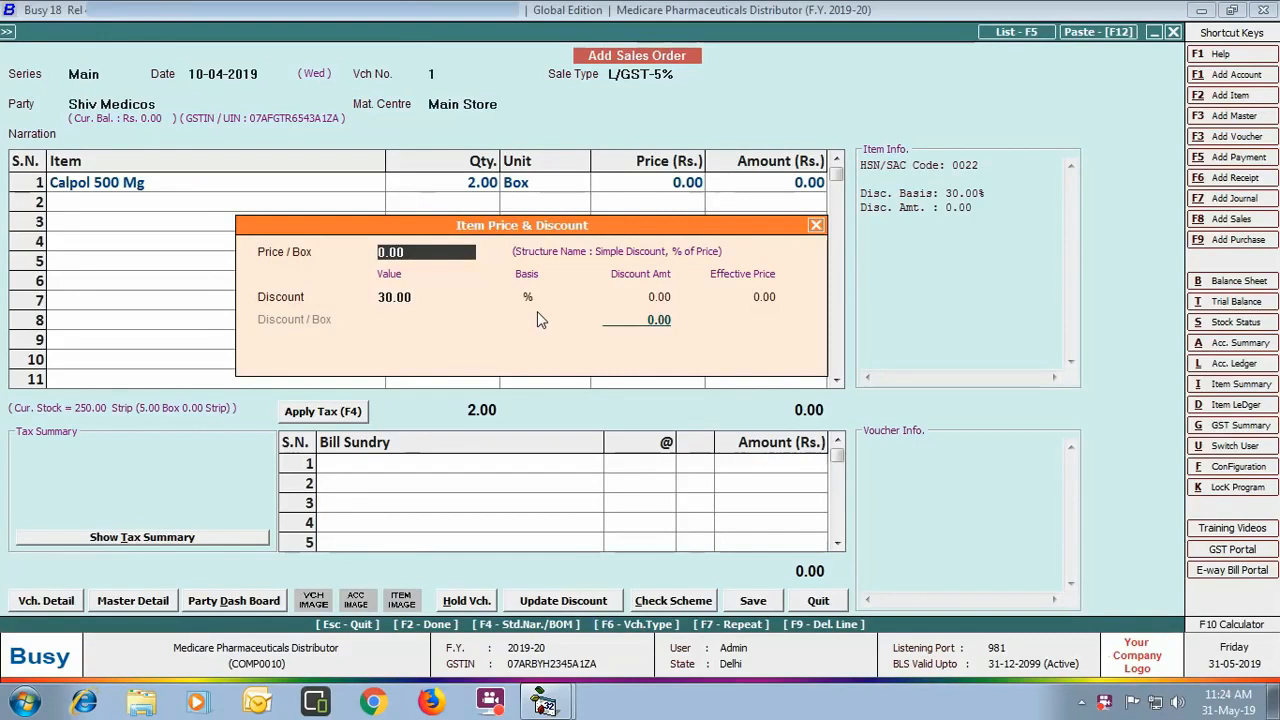
text(704.50)
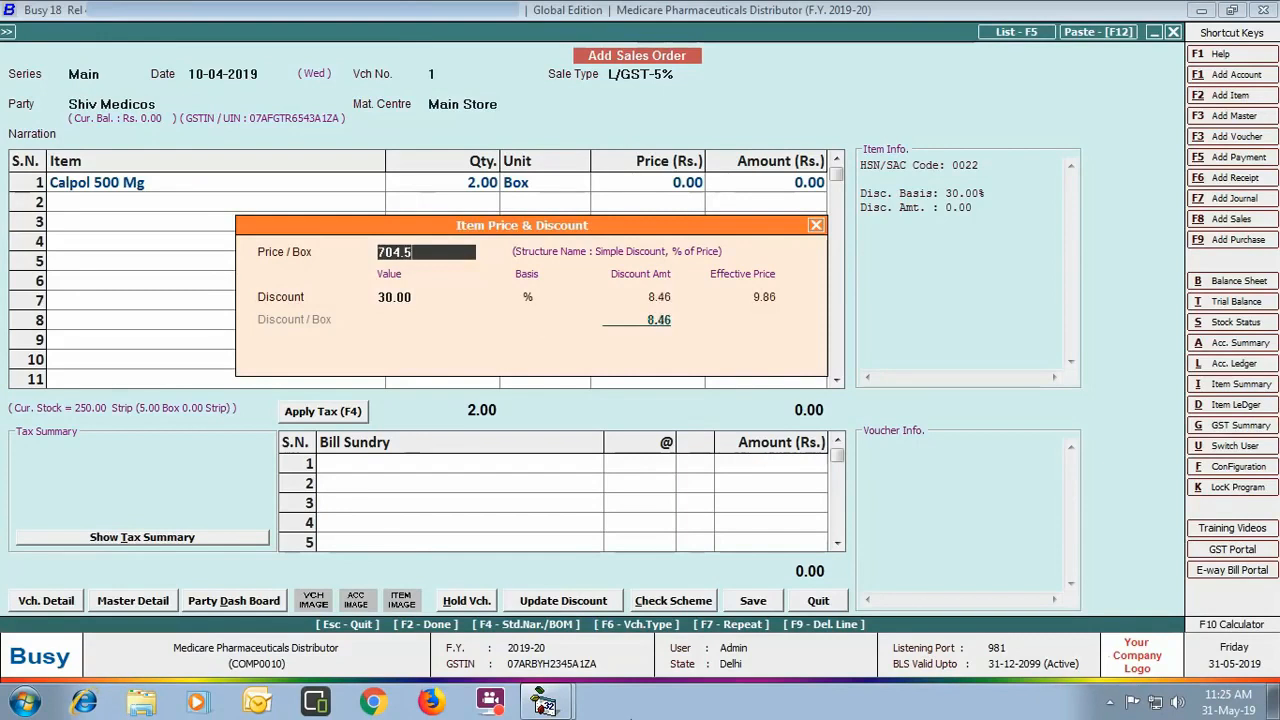
key(Return)
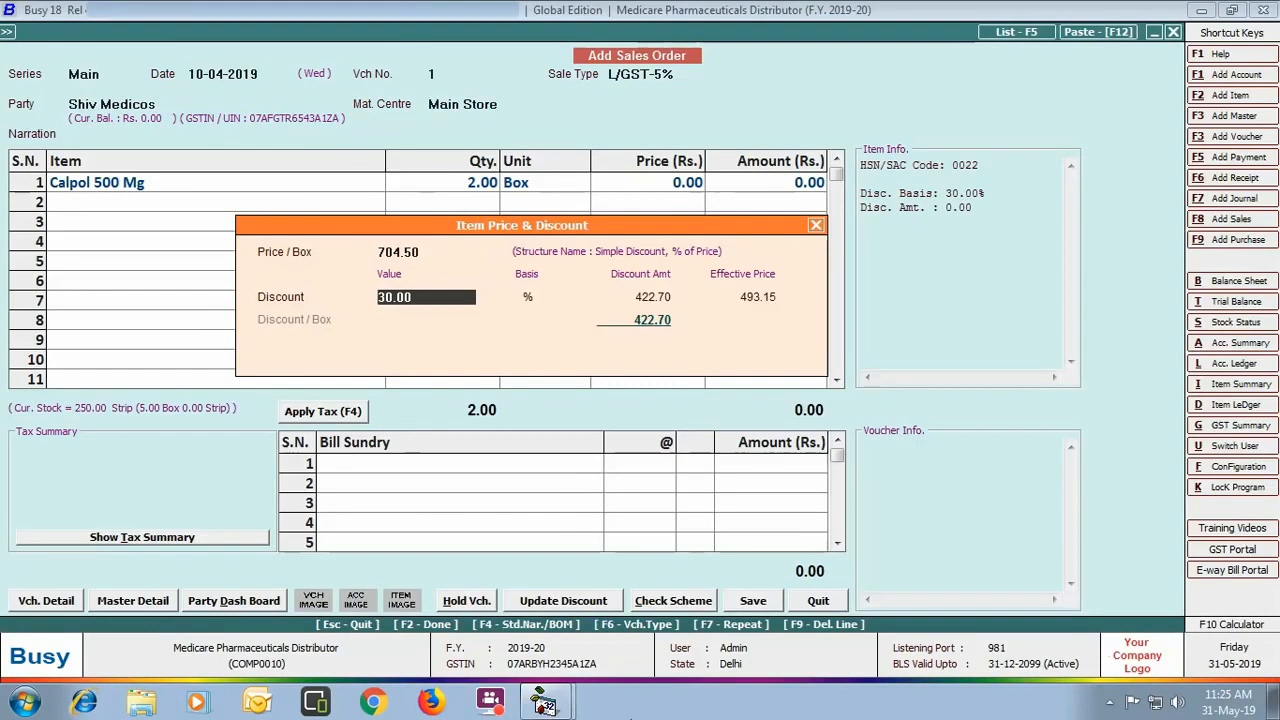
key(Return)
key(Return)
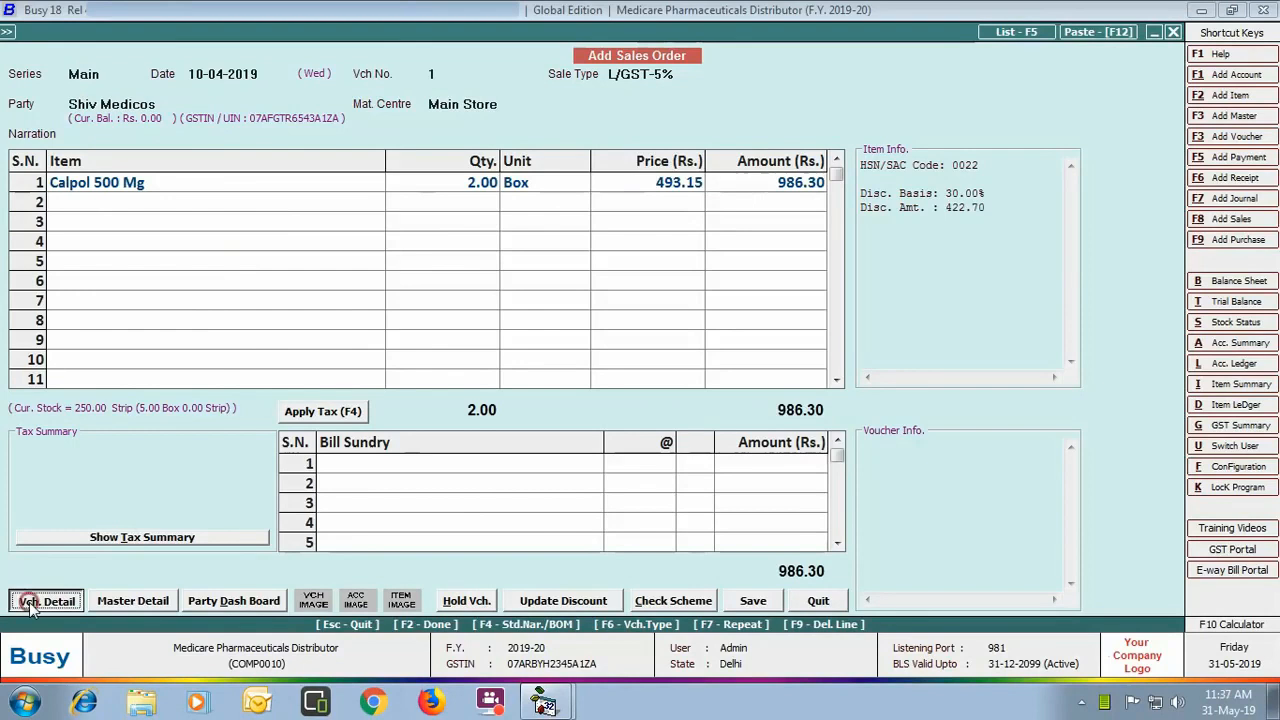
click(38, 602)
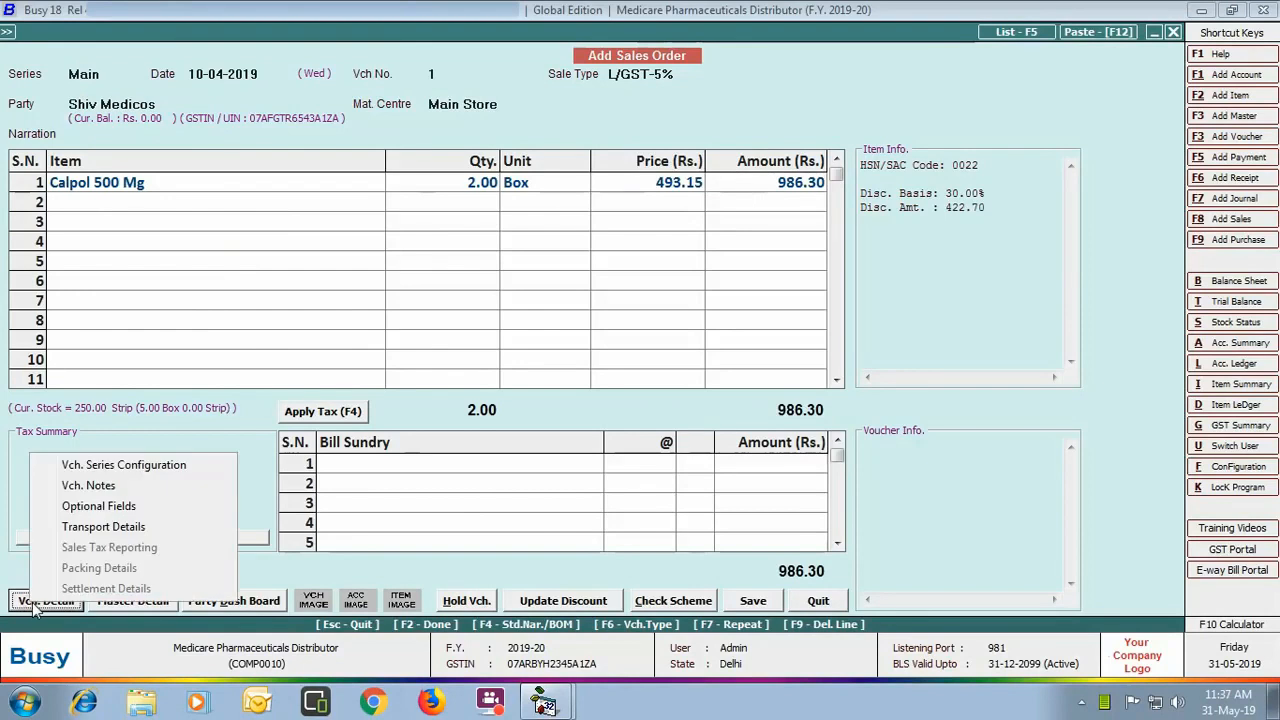
click(65, 465)
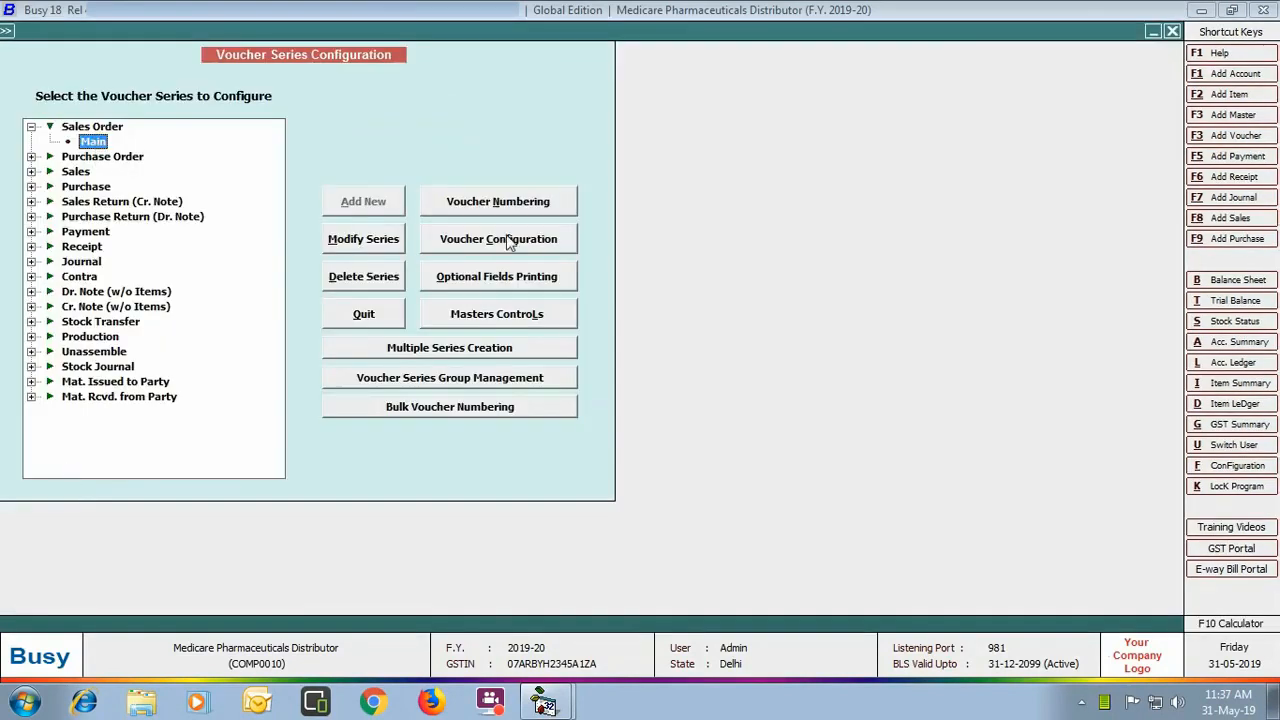
click(510, 242)
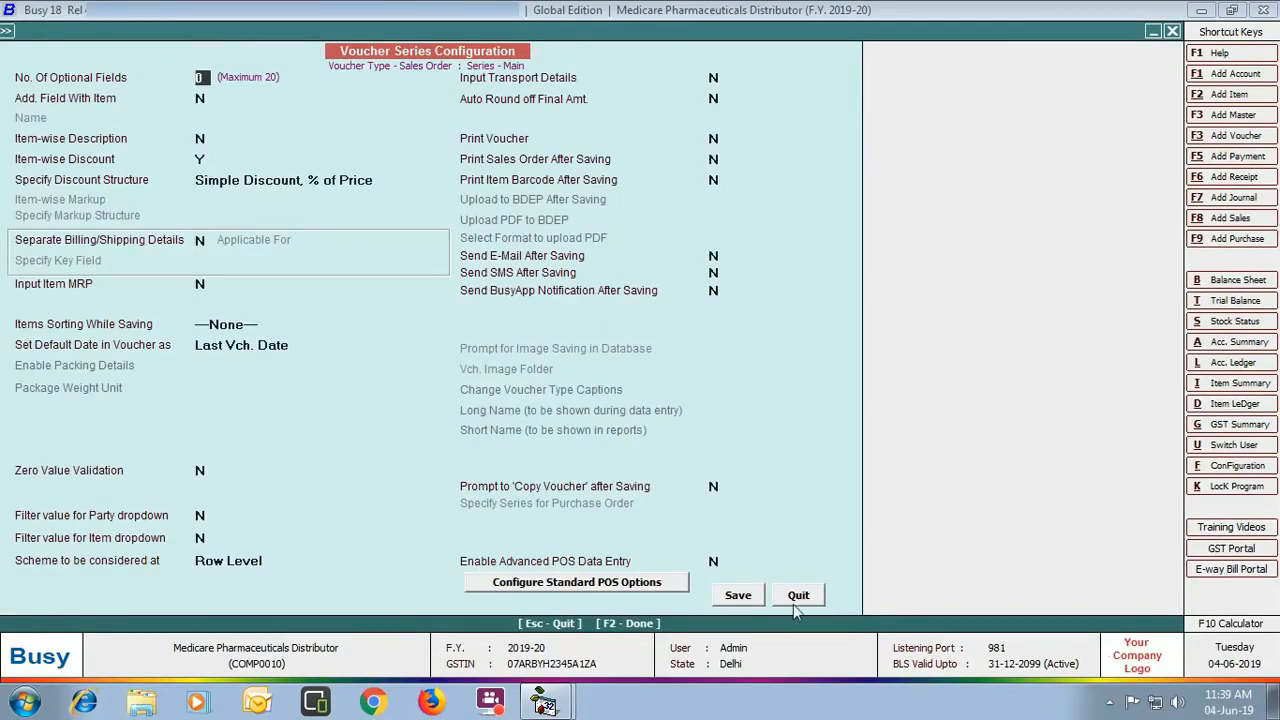
click(798, 595)
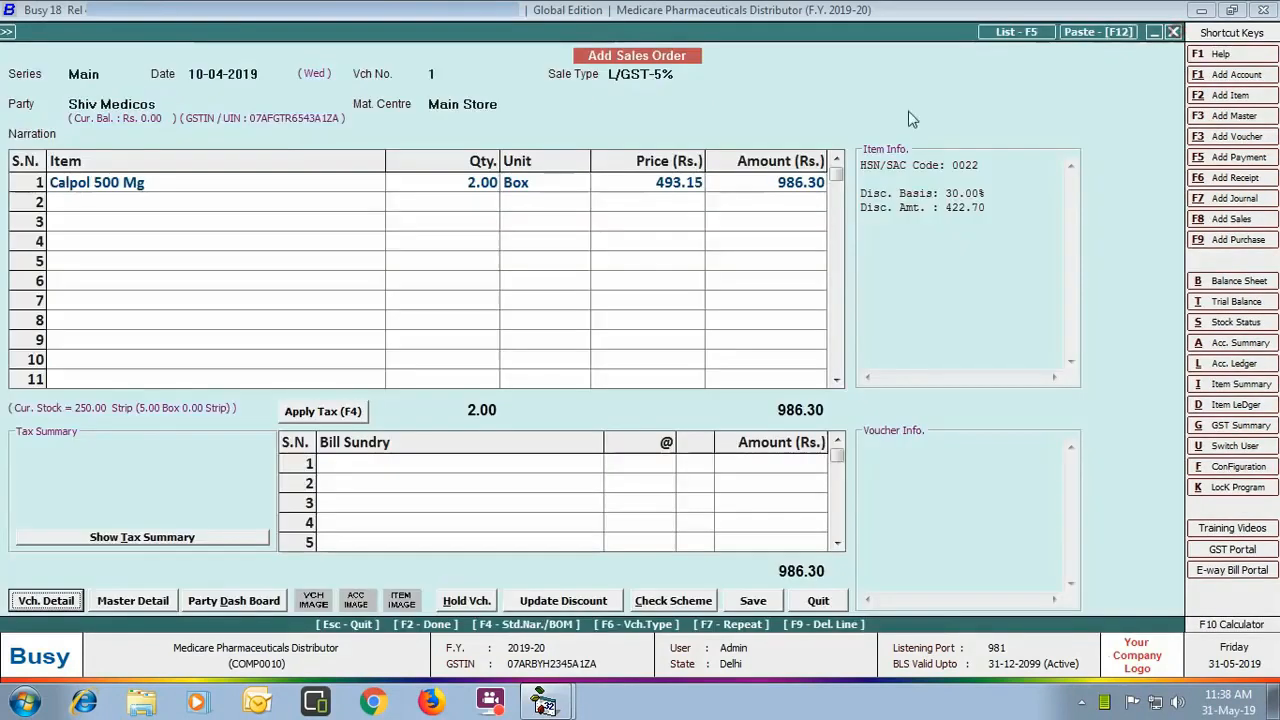
Step: Add Levipil XR 1000 Mg in row 2: 10 boxes at 900 with 30% discount
click(329, 198)
text(le)
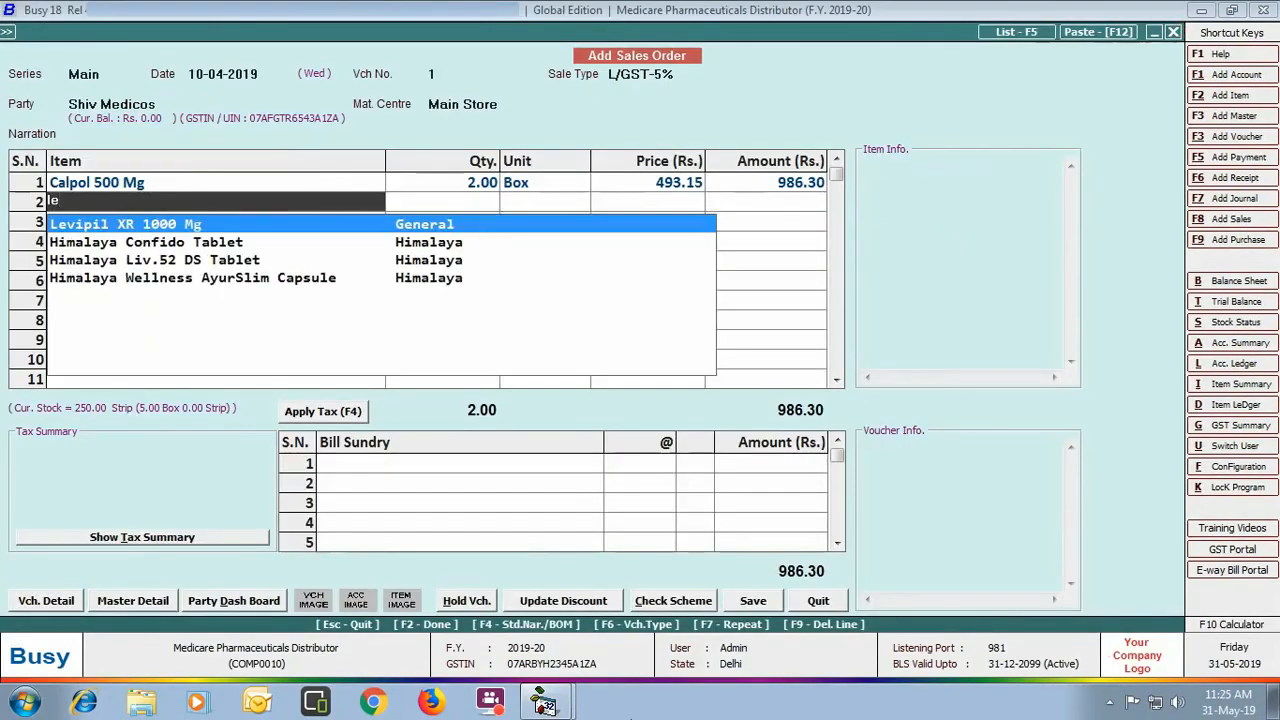
key(Return)
text(10)
key(Return)
key(Return)
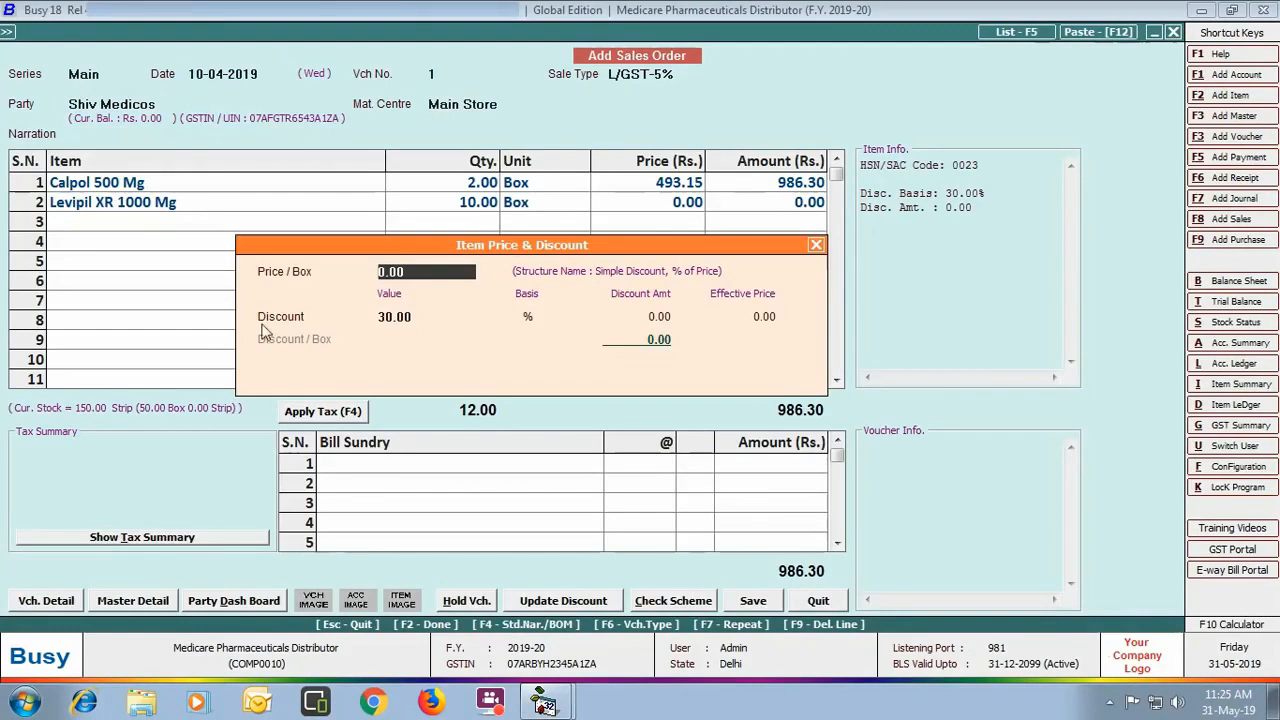
text(900)
key(Return)
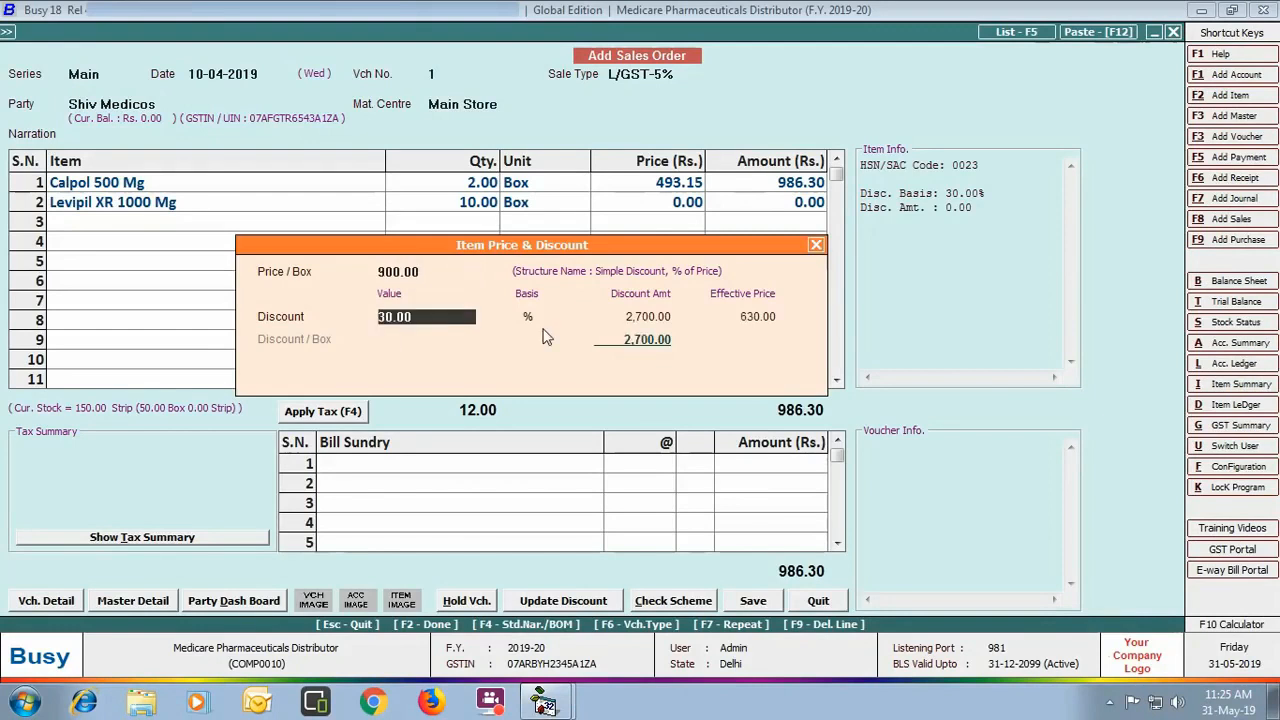
key(Return)
key(Return)
key(Return)
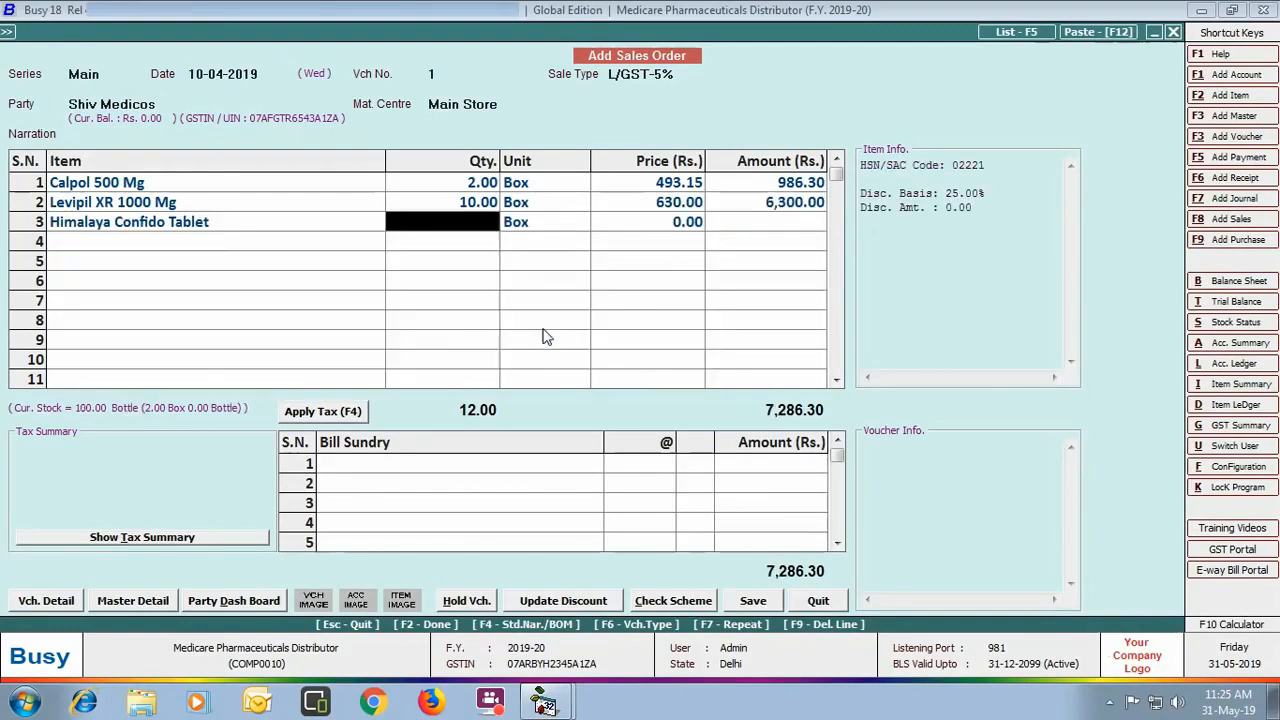
Step: Add Himalaya Confido Tablet in row 3: 4+1 boxes at 2,880 with 25% discount
text(4+1)
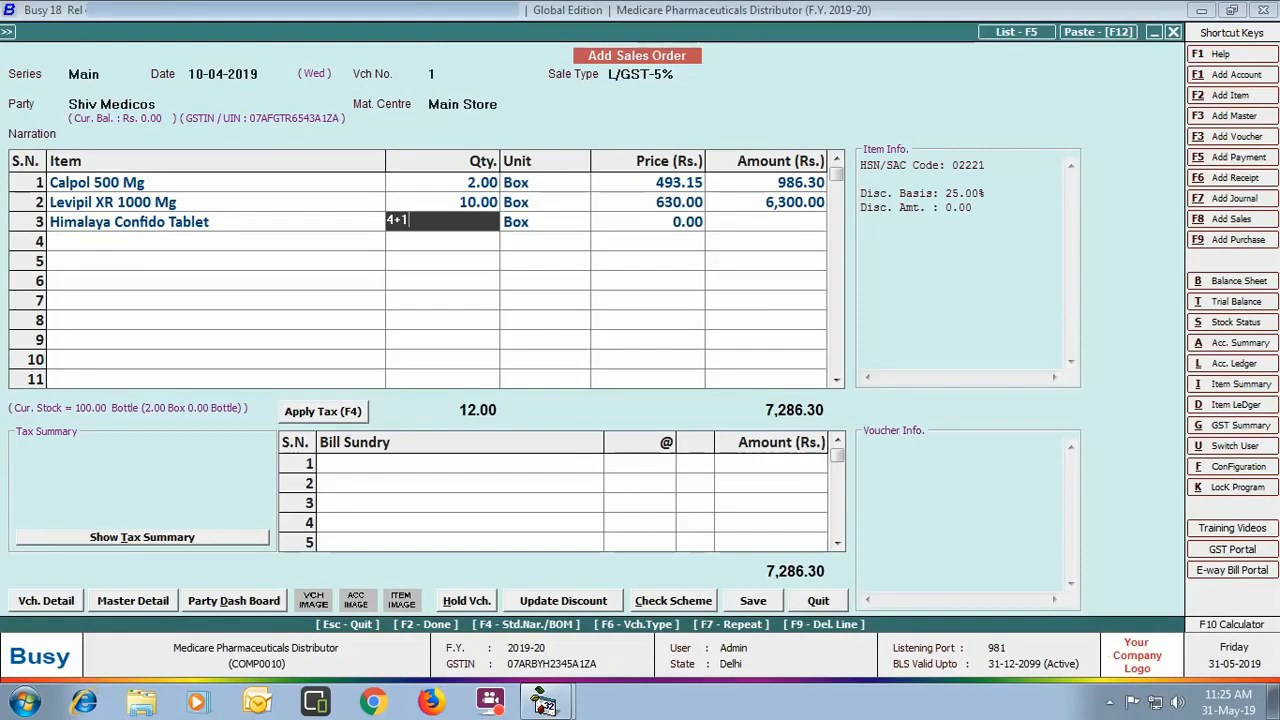
key(Return)
key(Return)
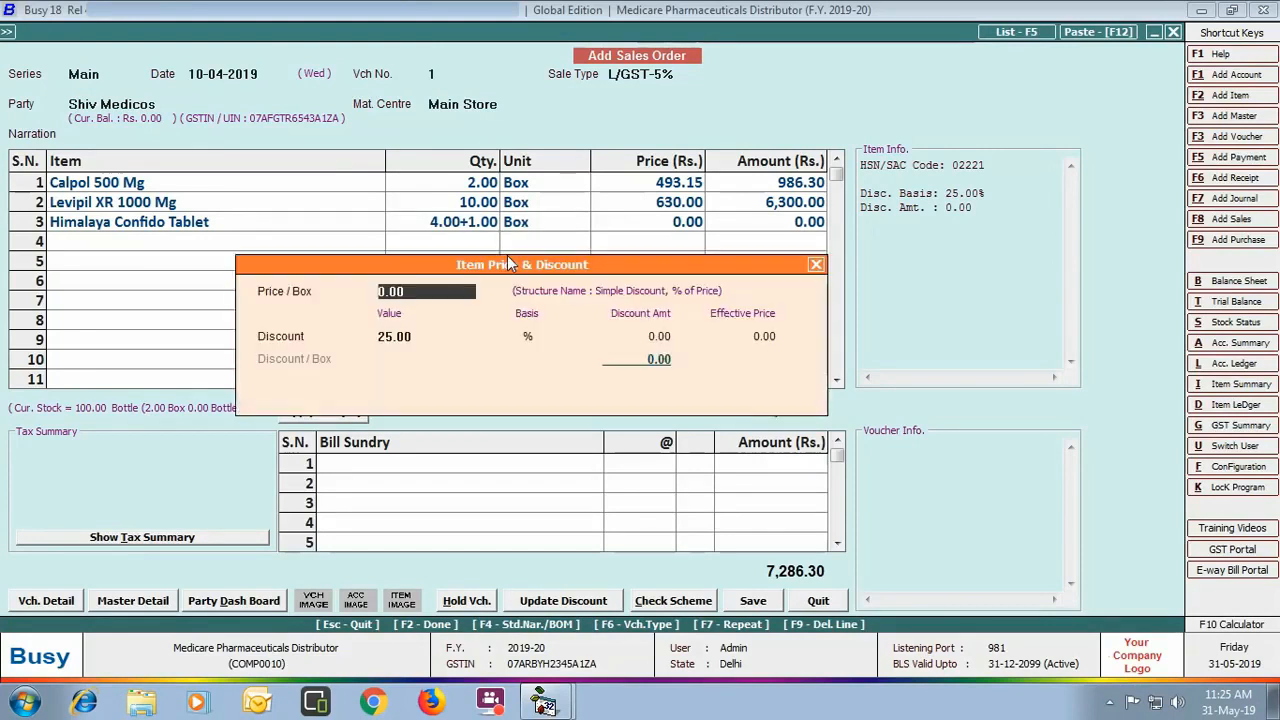
text(2,880)
key(Return)
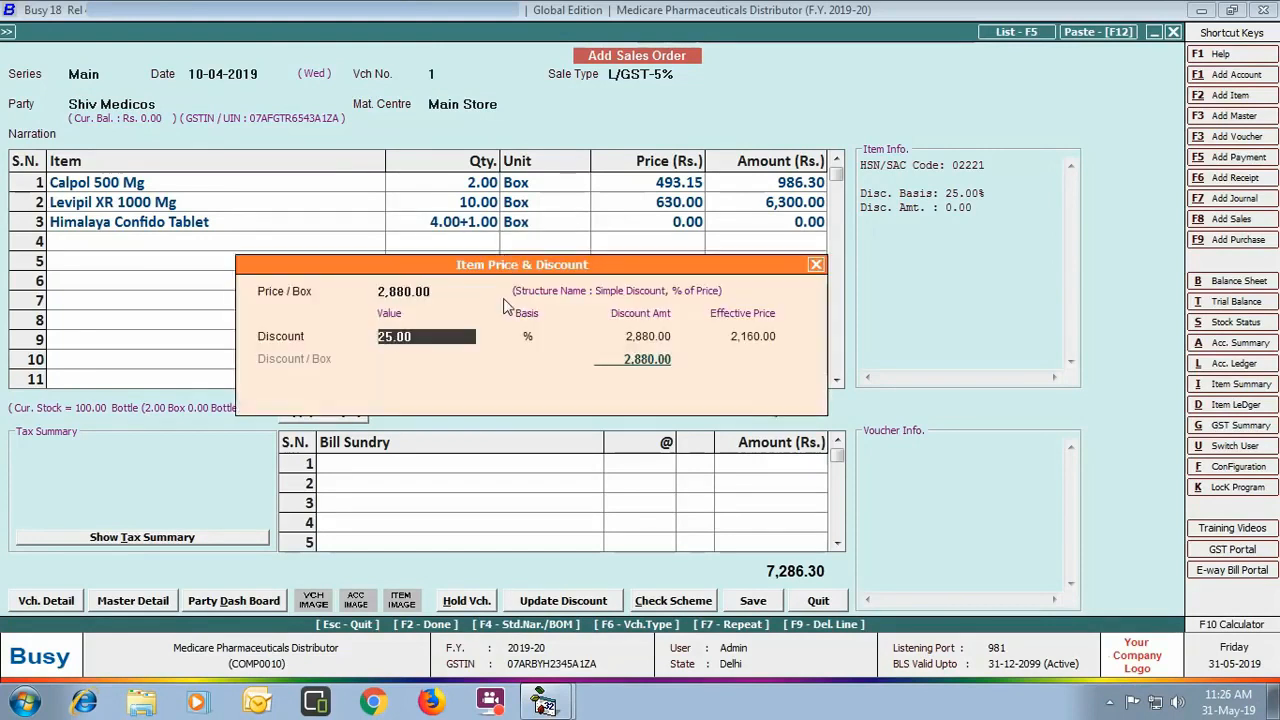
key(Return)
key(Return)
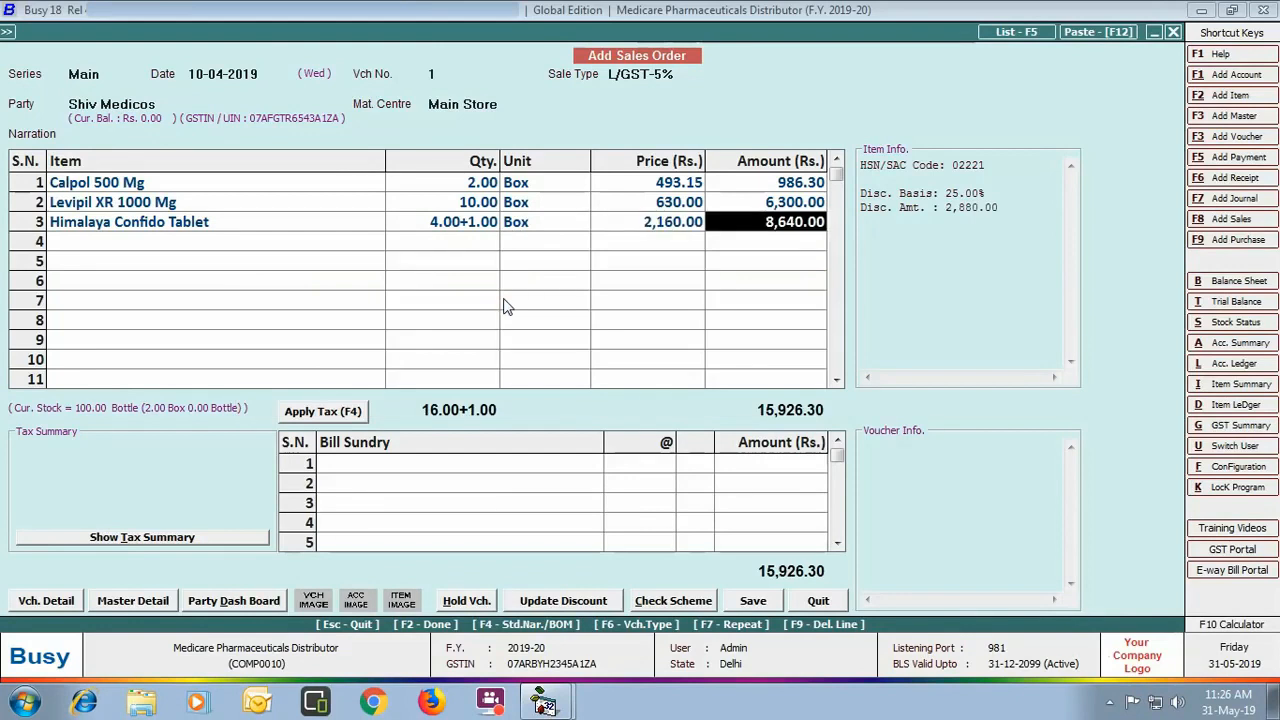
key(Return)
key(Return)
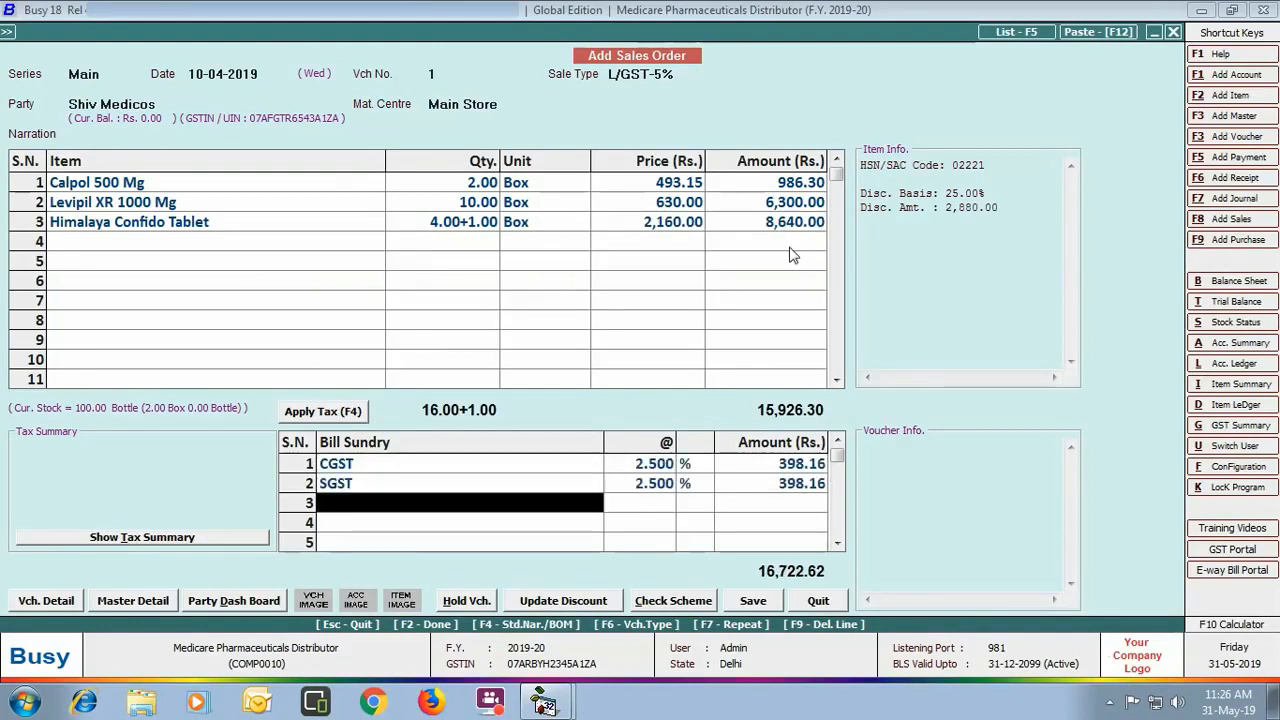
Step: Save the order with 2.5% CGST/SGST, assigning a salesman at 2% percentage commission
click(752, 600)
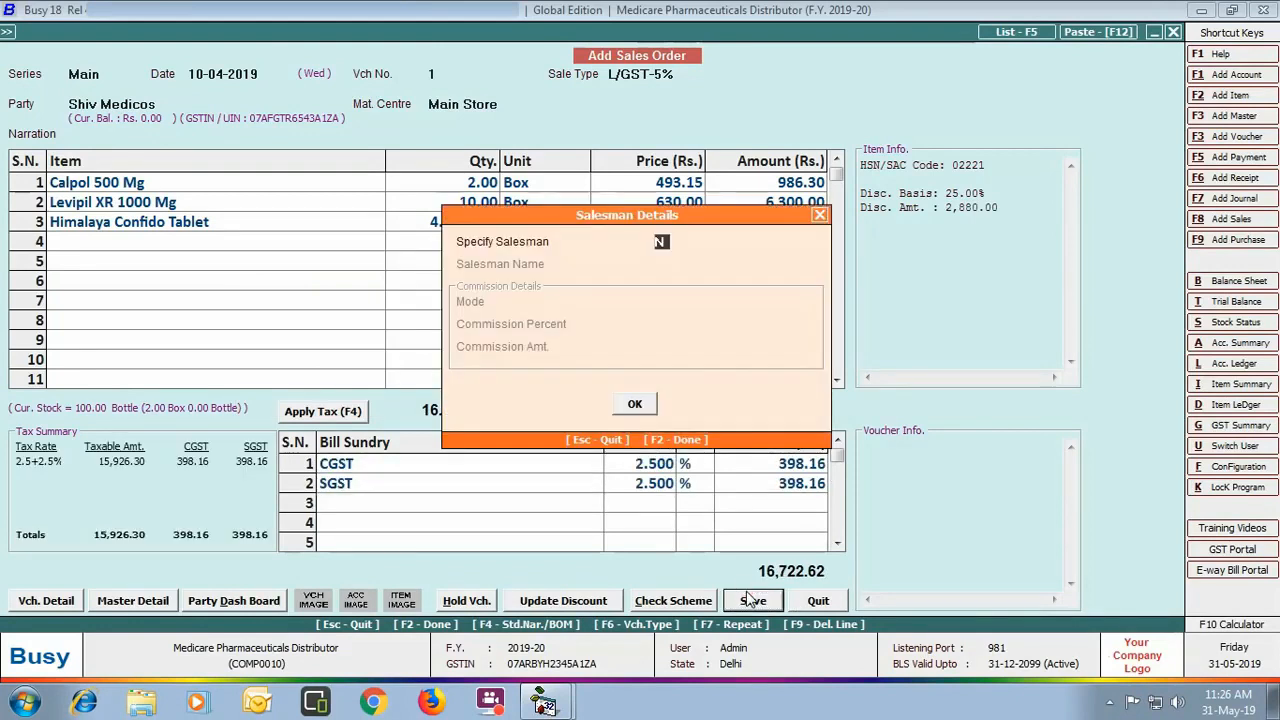
key(y)
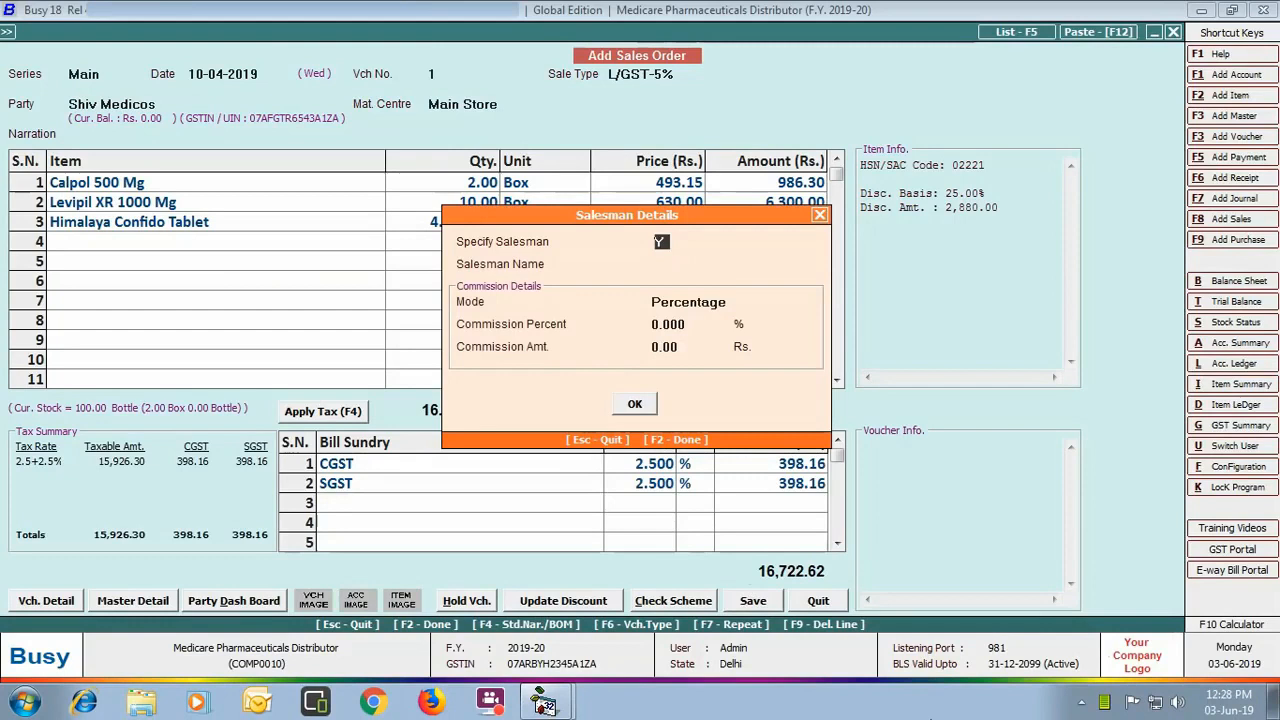
key(Return)
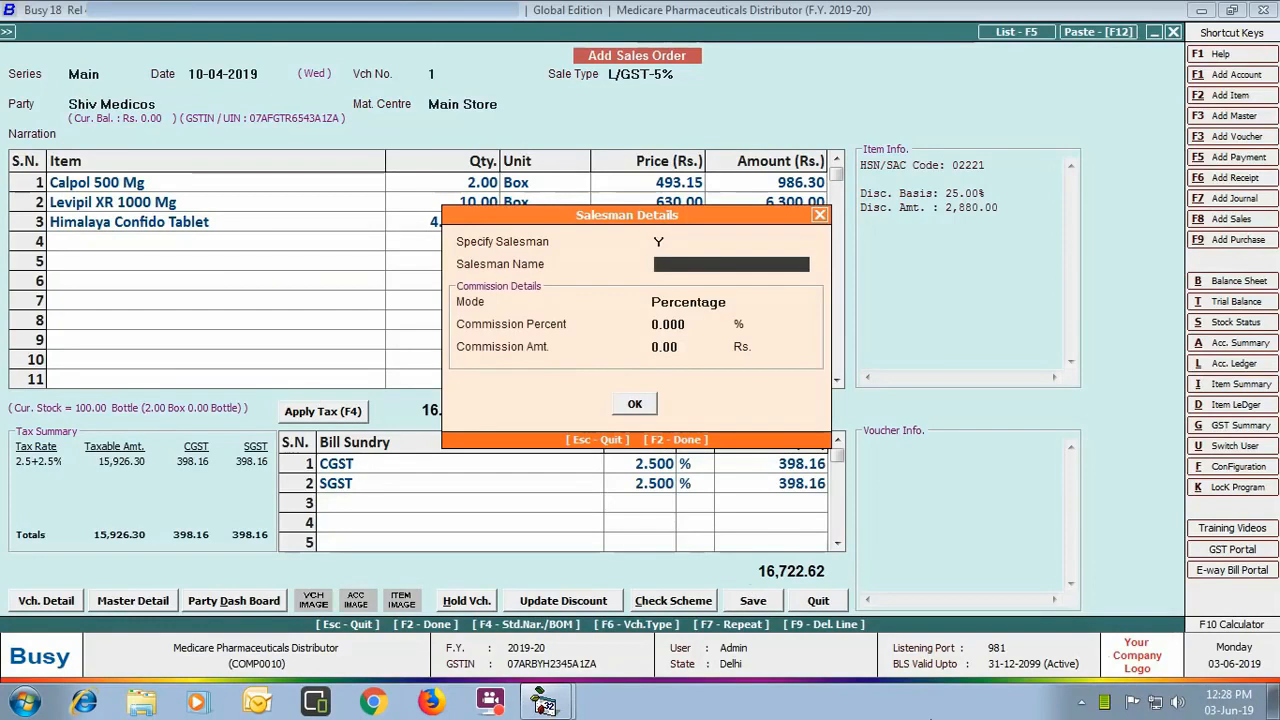
text(jag)
key(Return)
key(Return)
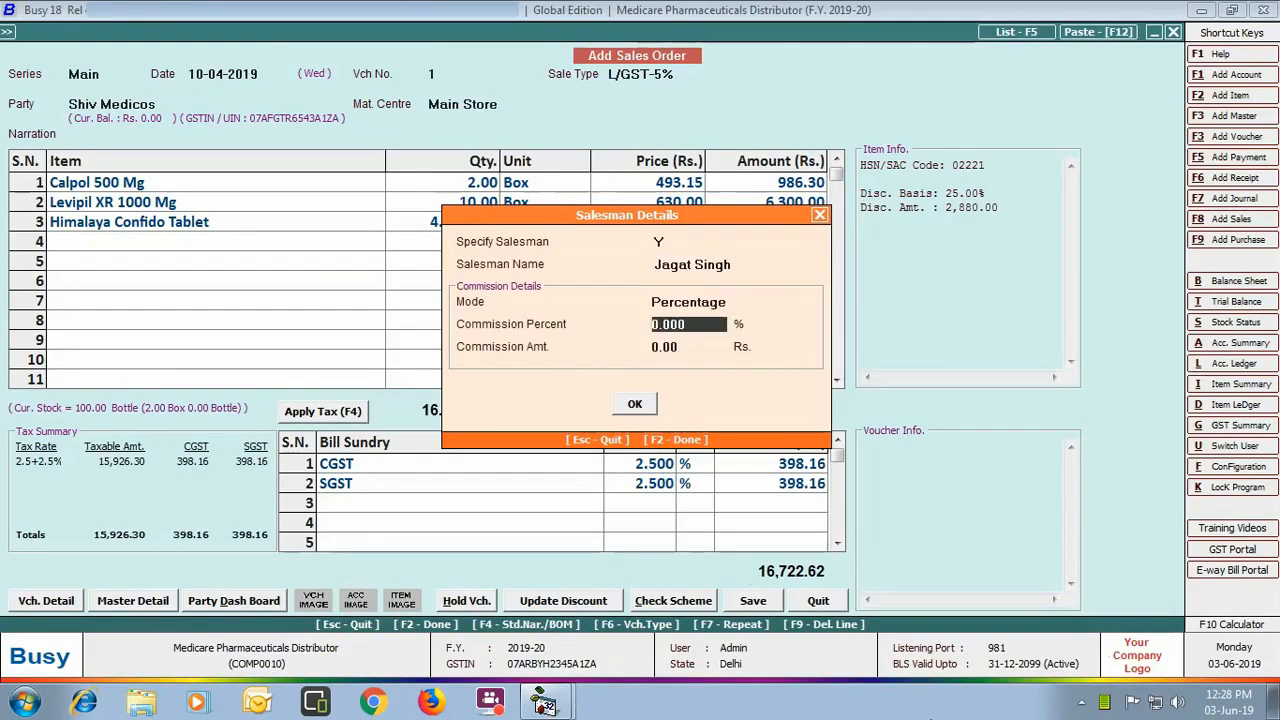
text(2)
key(Return)
key(Return)
key(Return)
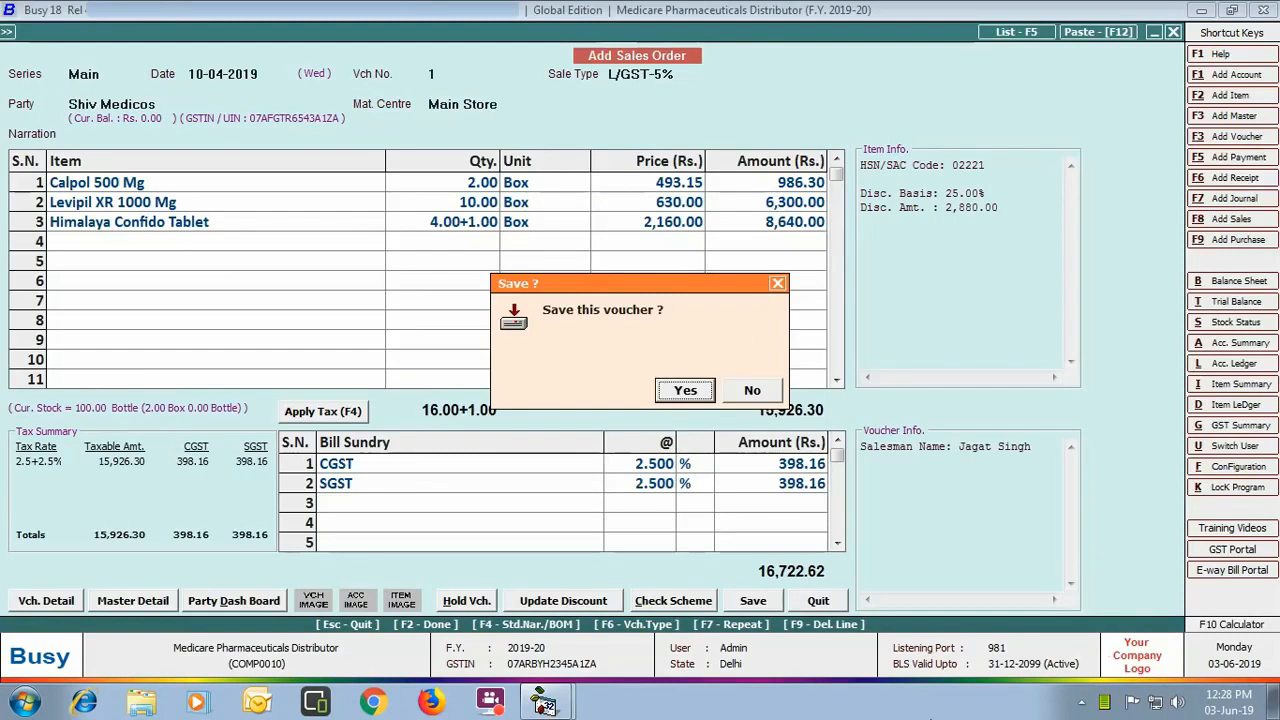
key(Return)
click(820, 598)
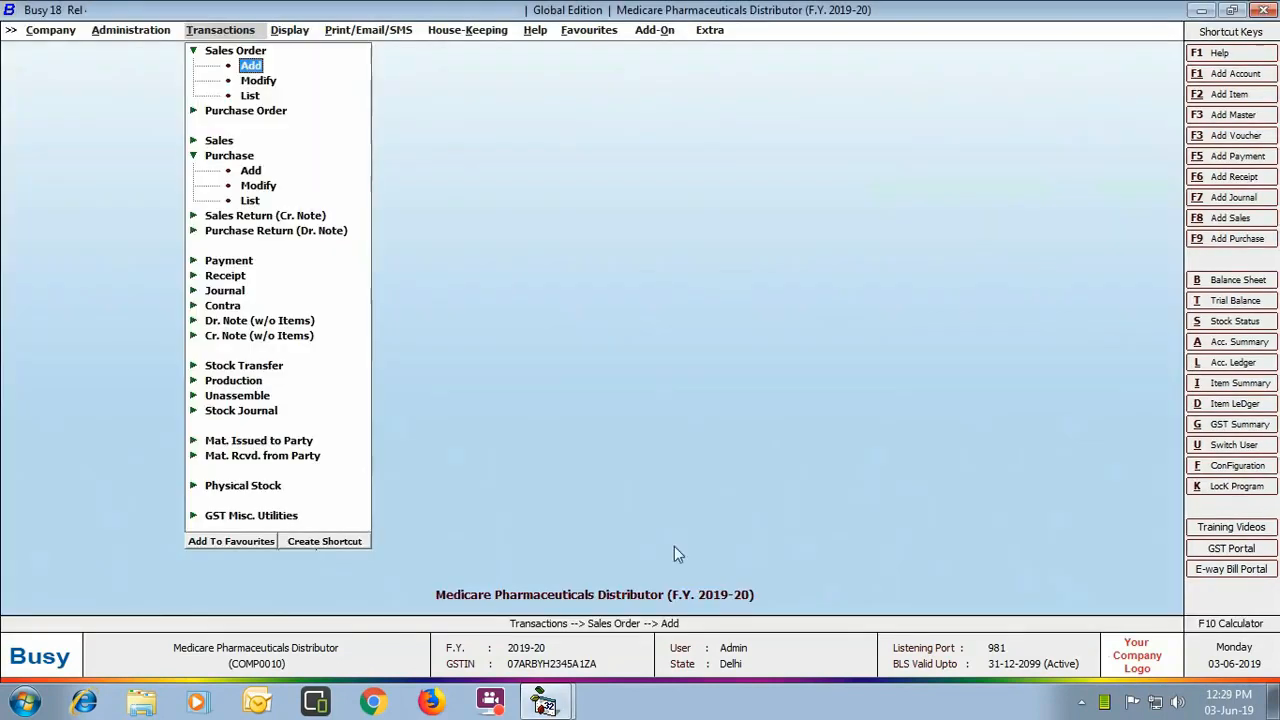
Step: Start a Main-series Sale Challan dated 12-04-2019 with sale type L/GST-5%
click(255, 442)
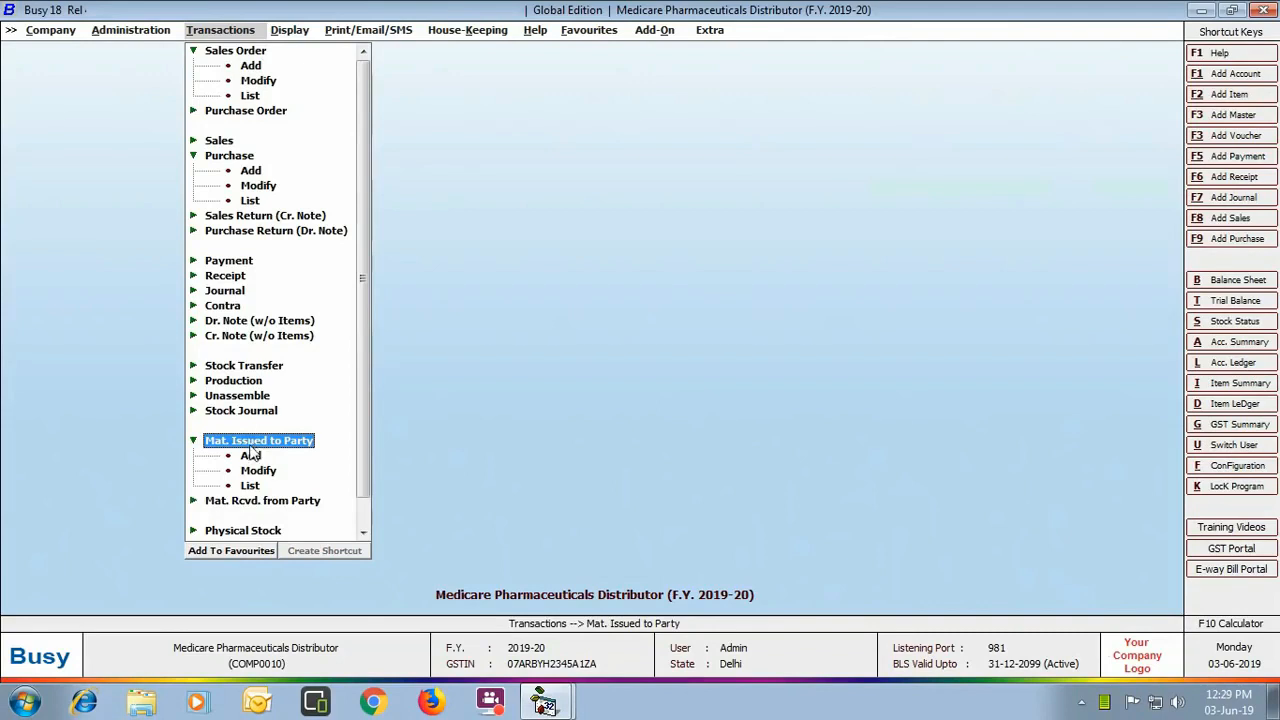
click(250, 455)
key(Return)
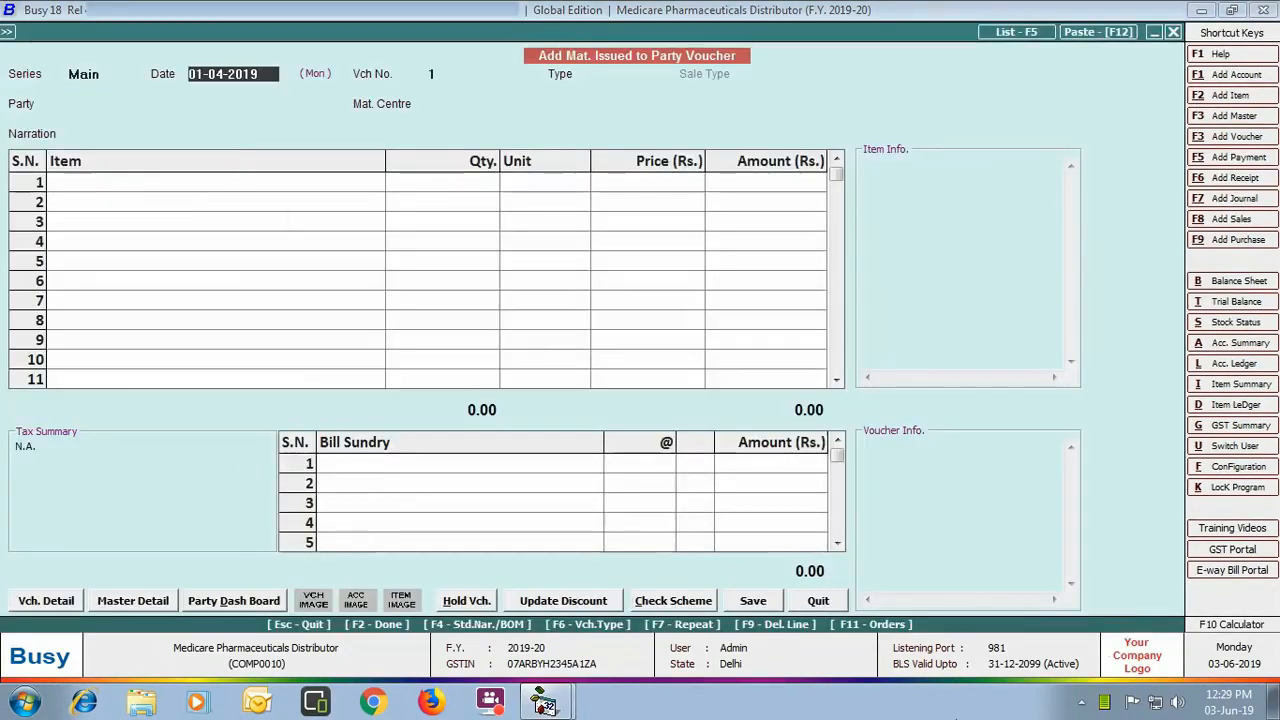
text(12-04)
key(Return)
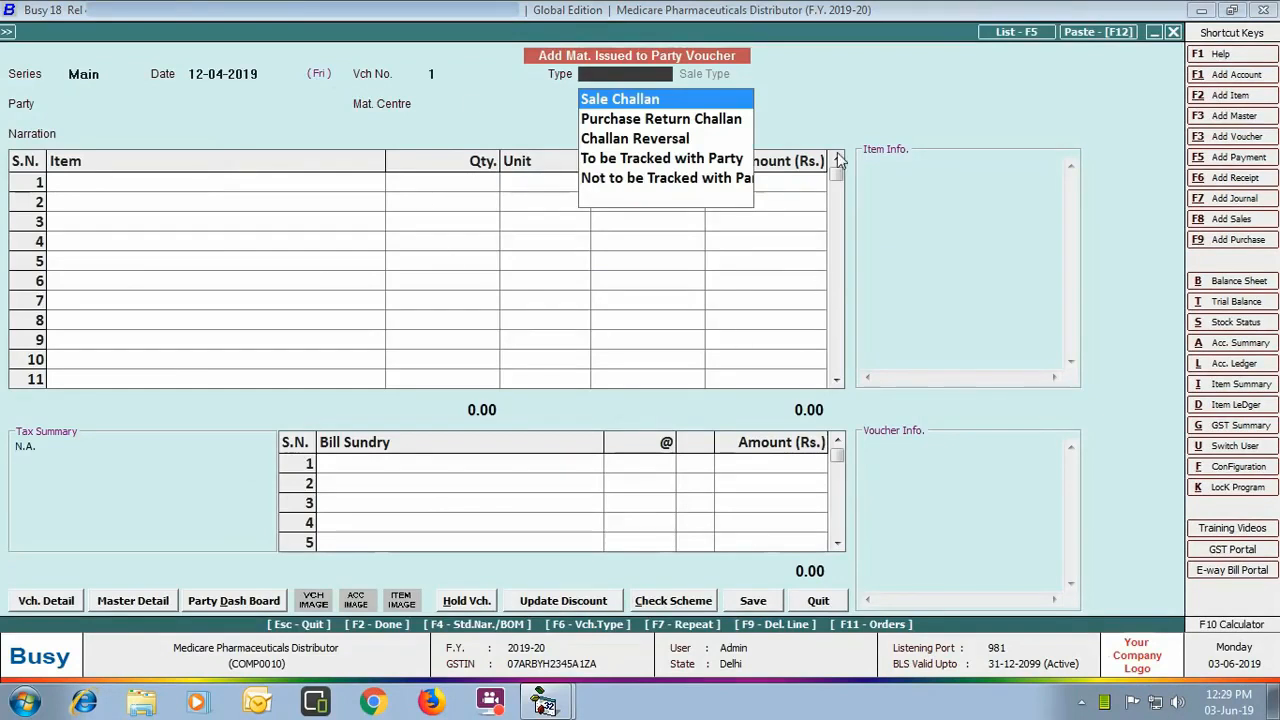
click(700, 110)
key(Down)
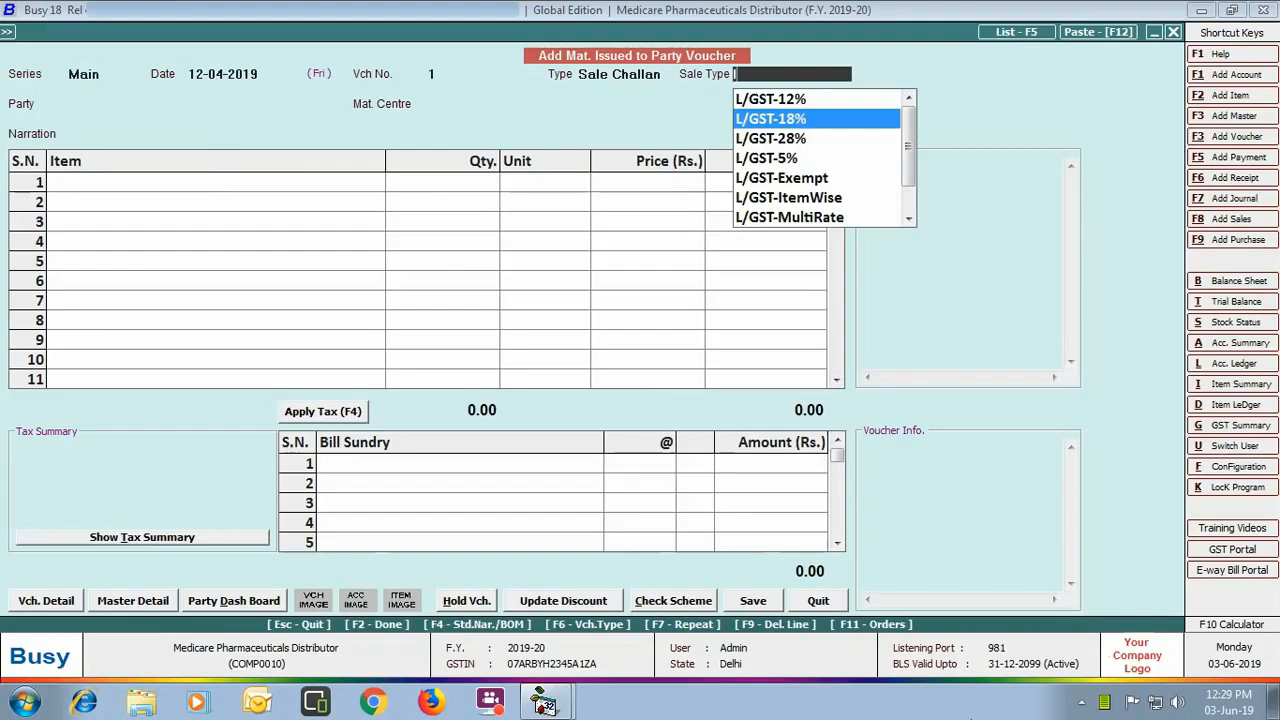
key(Down)
key(Down)
key(Return)
Step: Set Shiv Medicos as the party and list its pending orders
text(shi)
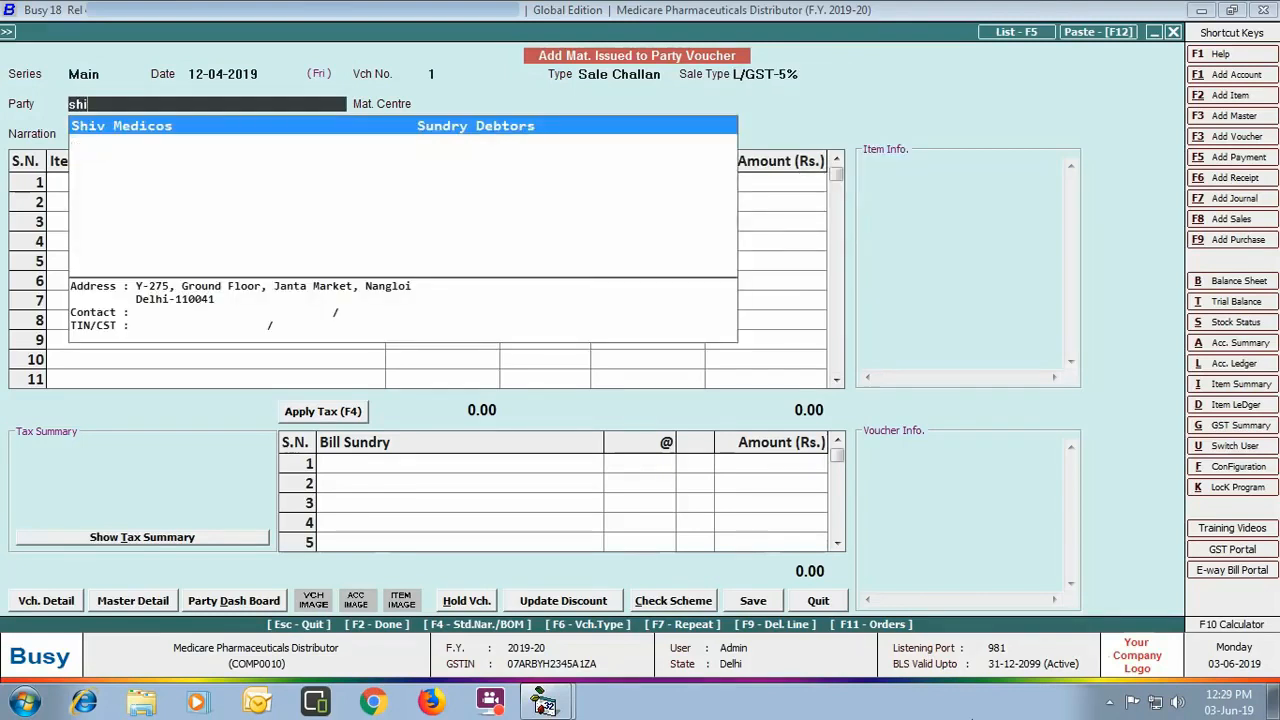
key(Return)
key(Return)
key(Return)
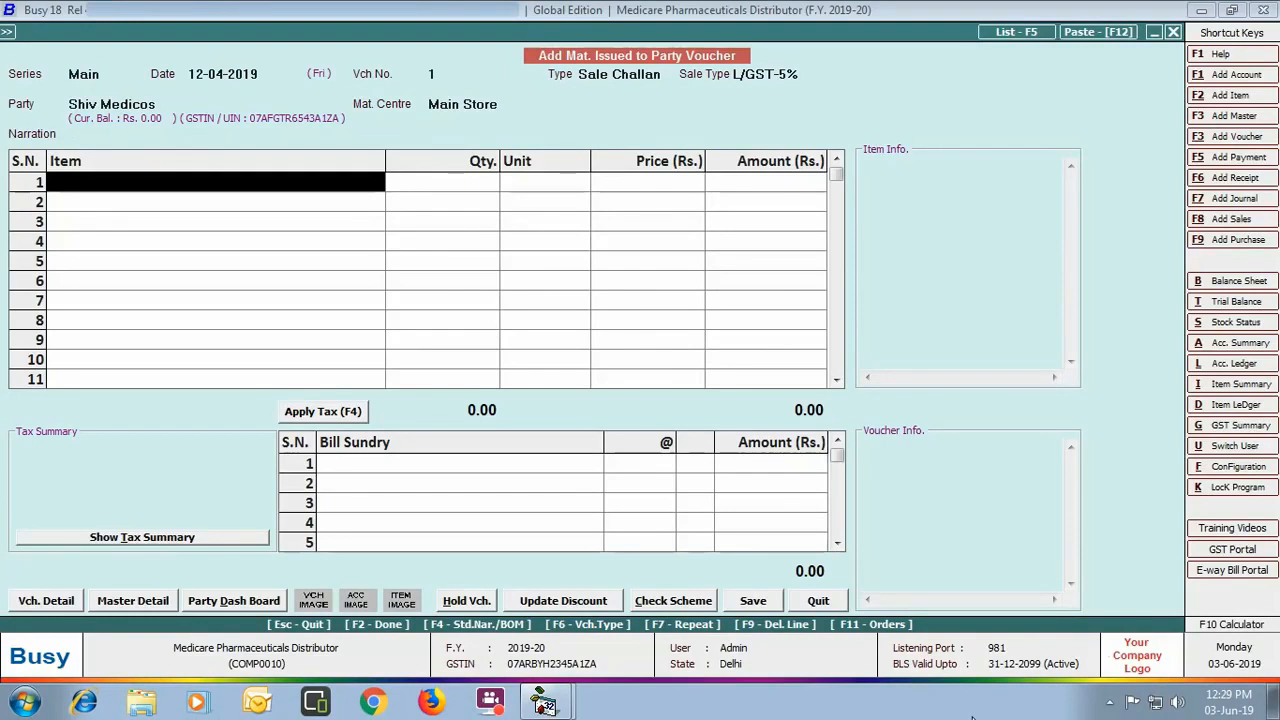
key(F11)
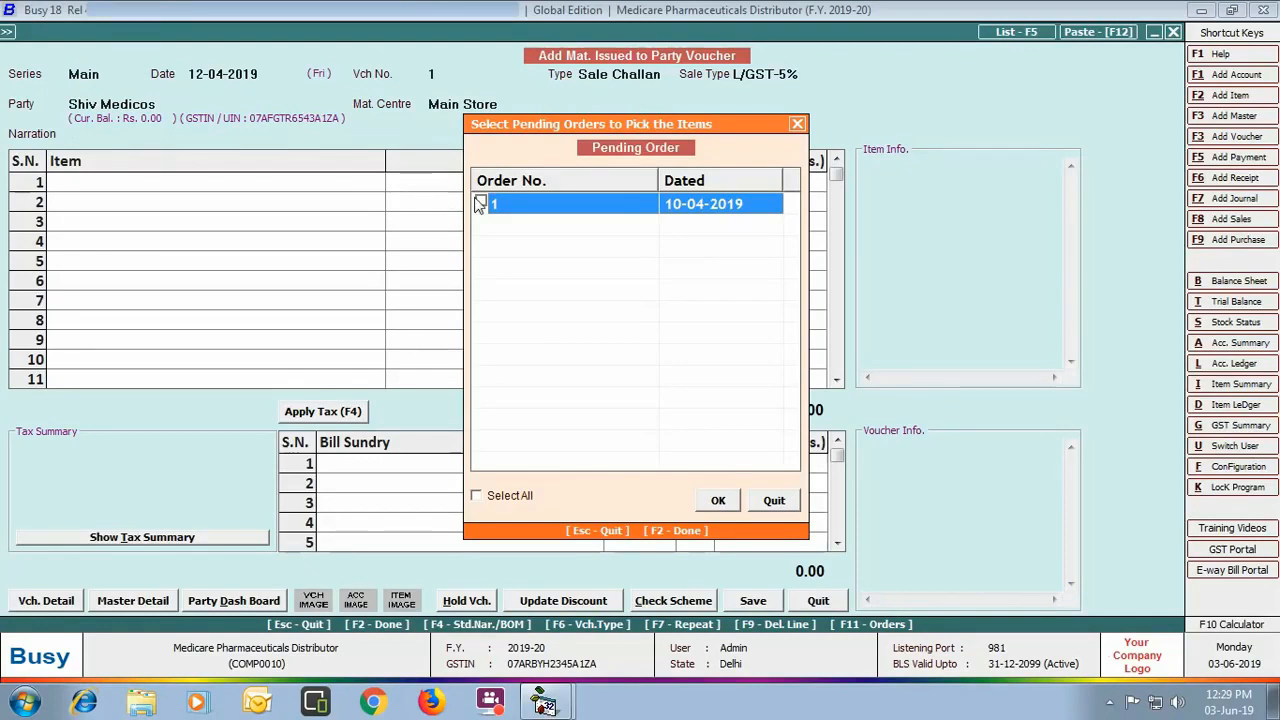
Step: Pull order 1's three items into the challan, save it with 2% commission, then go to Sales
click(479, 204)
click(717, 501)
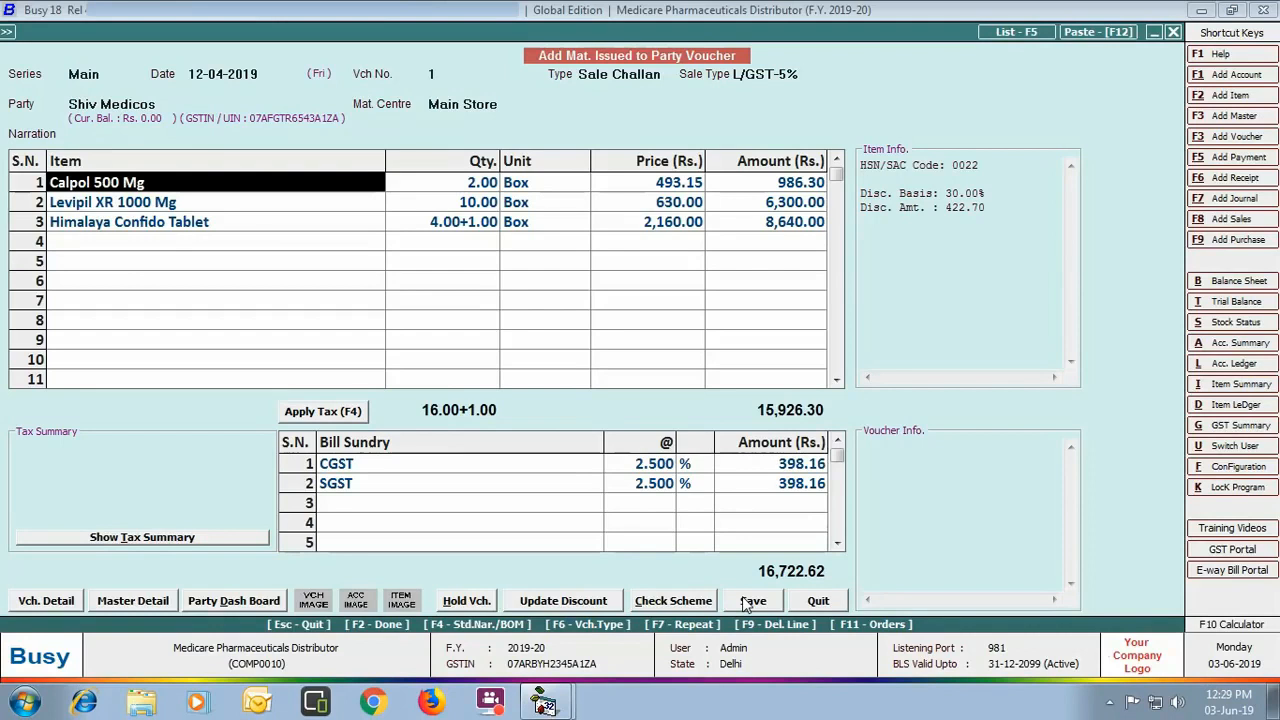
click(748, 602)
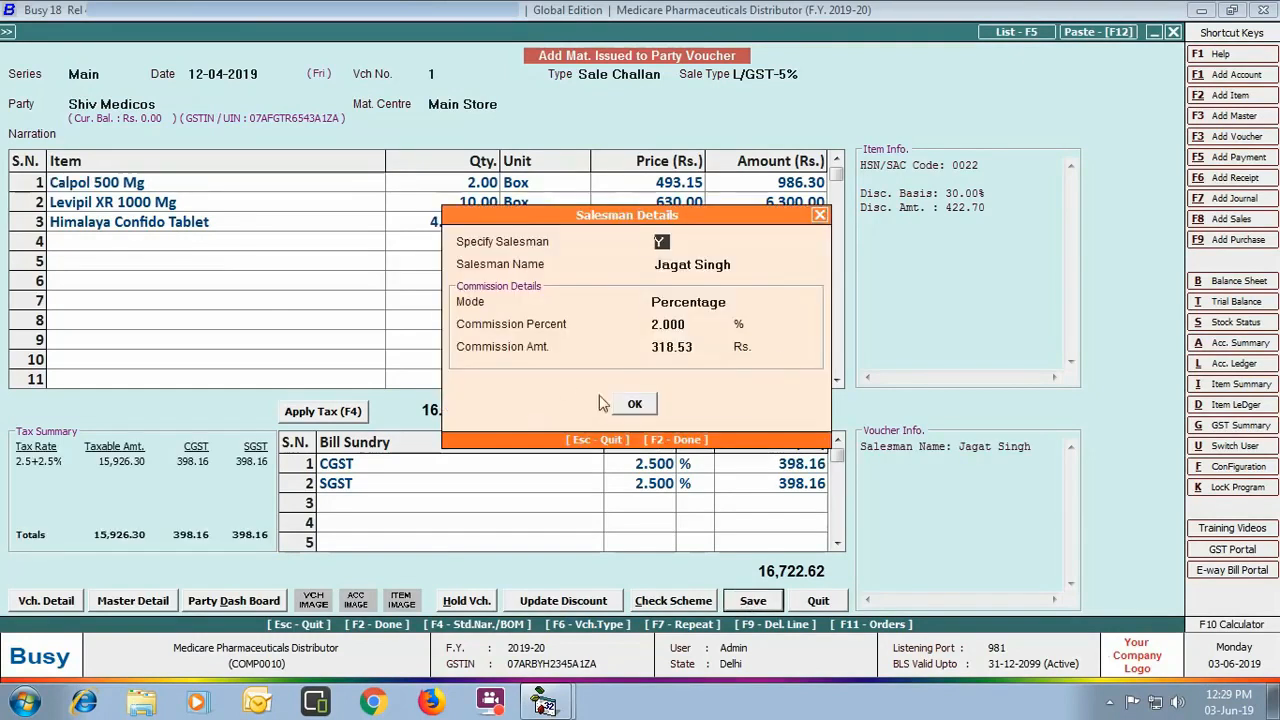
click(638, 404)
click(817, 603)
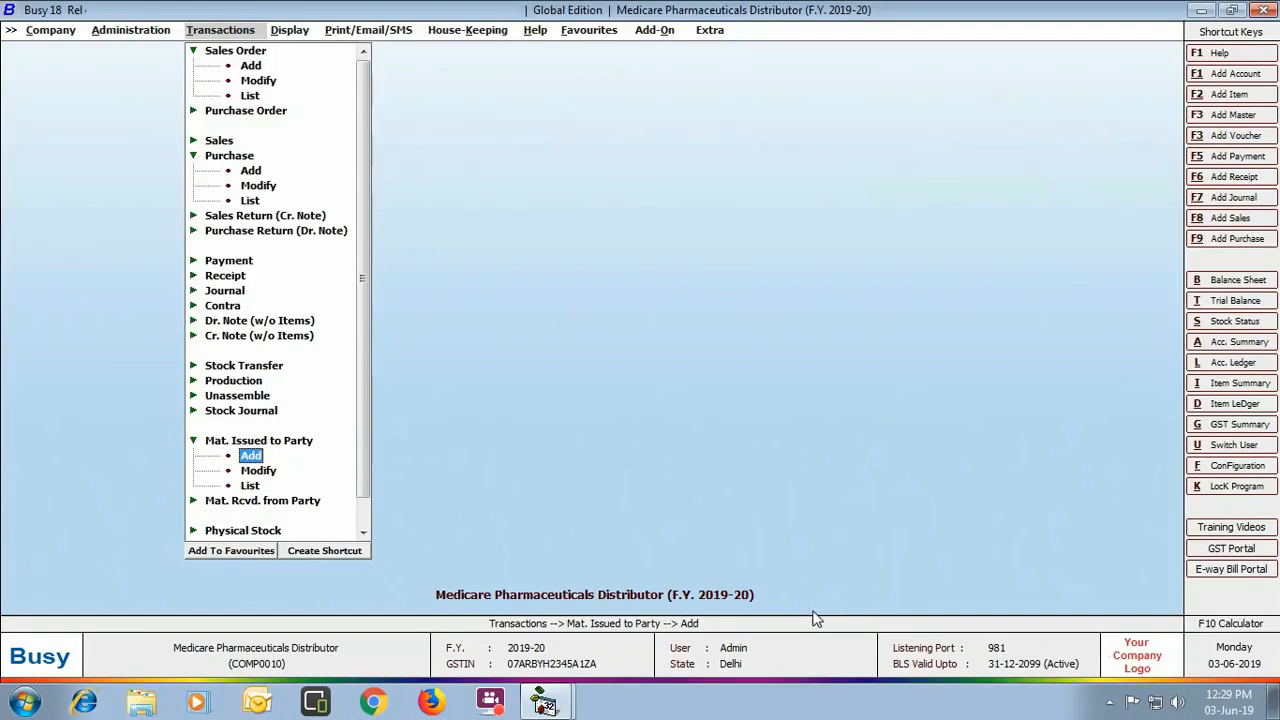
click(219, 141)
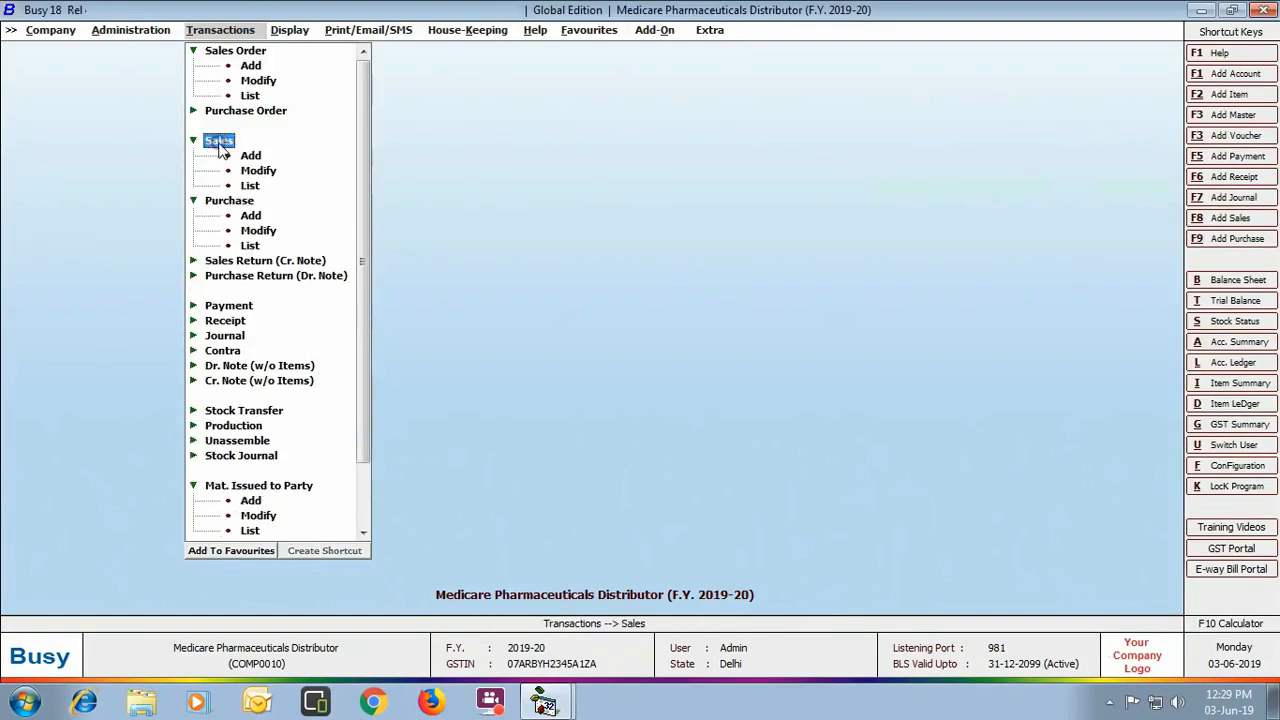
Step: Start a sales voucher dated 15-04-2019, Against Challan, L/GST-5%, for Shiv Medicos
double_click(250, 156)
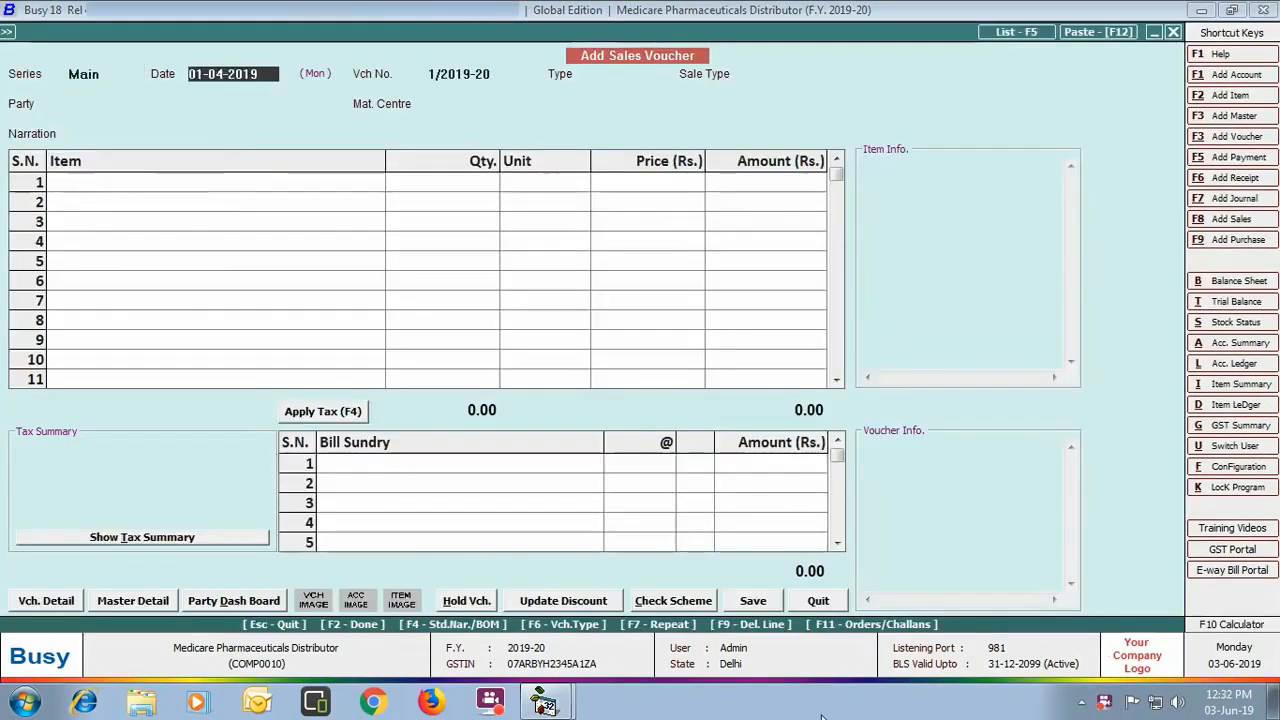
text(15-04)
key(Return)
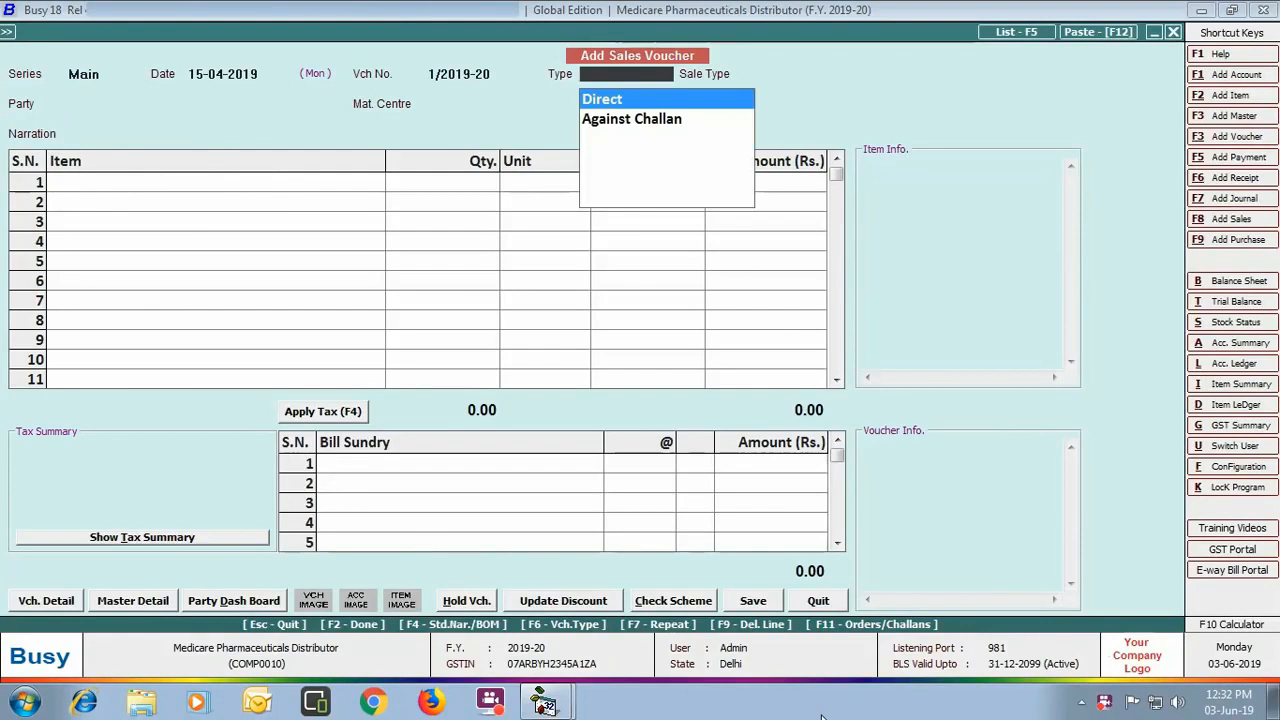
key(Down)
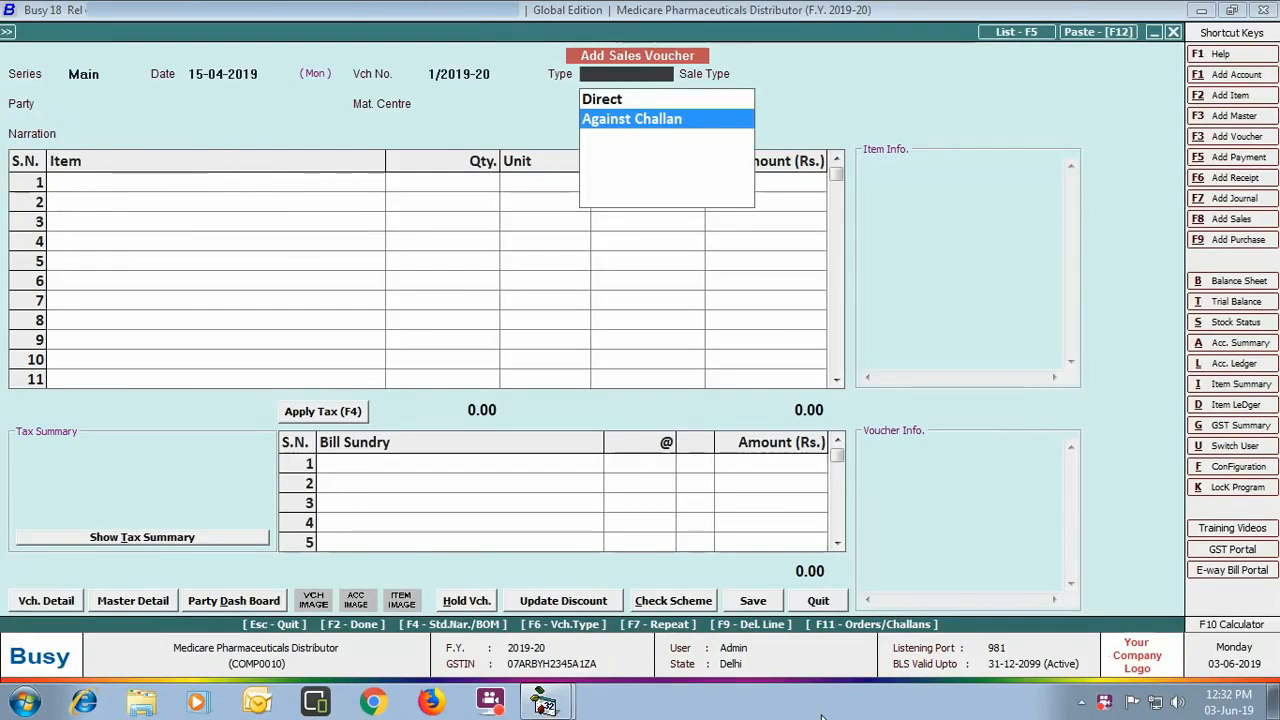
key(Return)
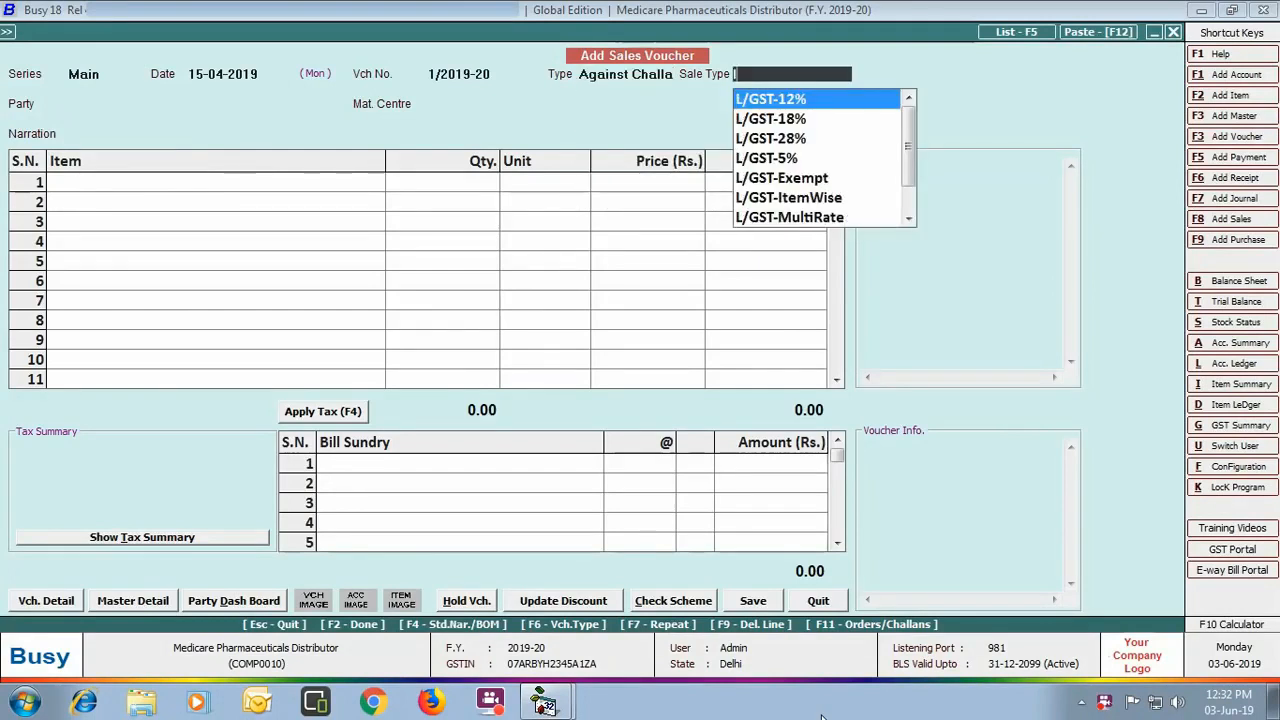
key(Down)
key(Down)
key(Down)
key(Return)
text(shi)
key(Return)
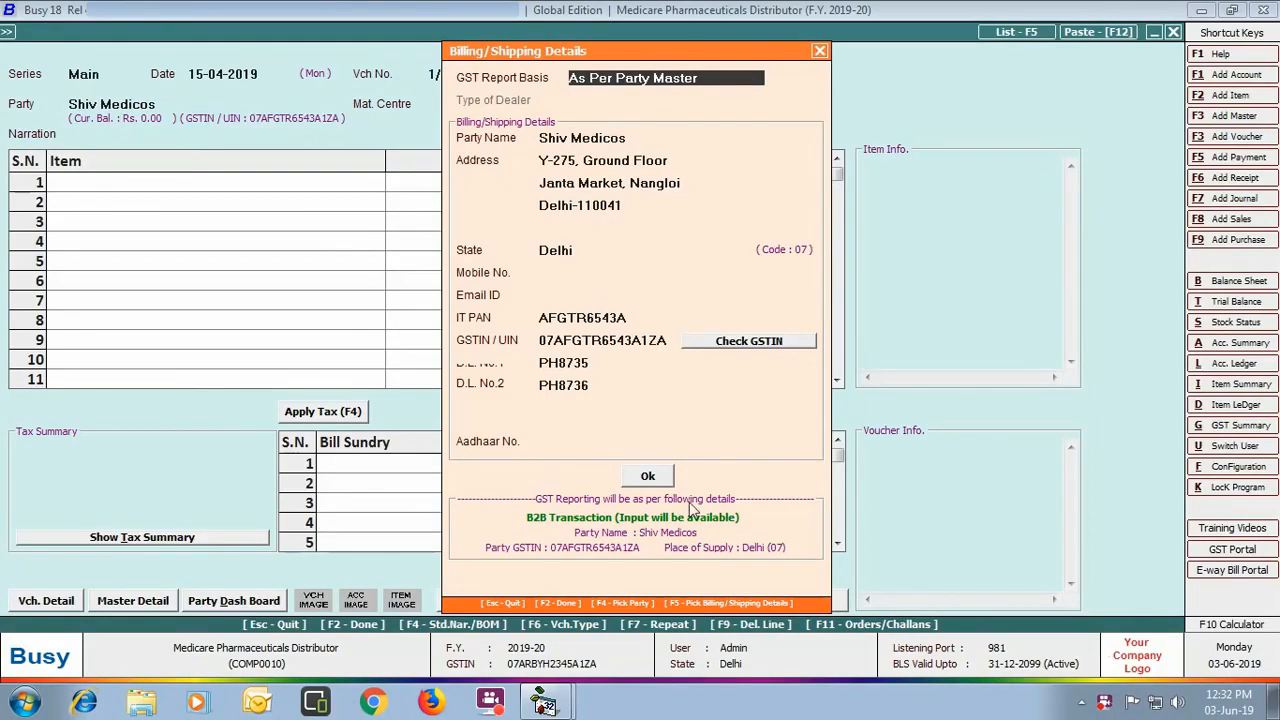
click(648, 476)
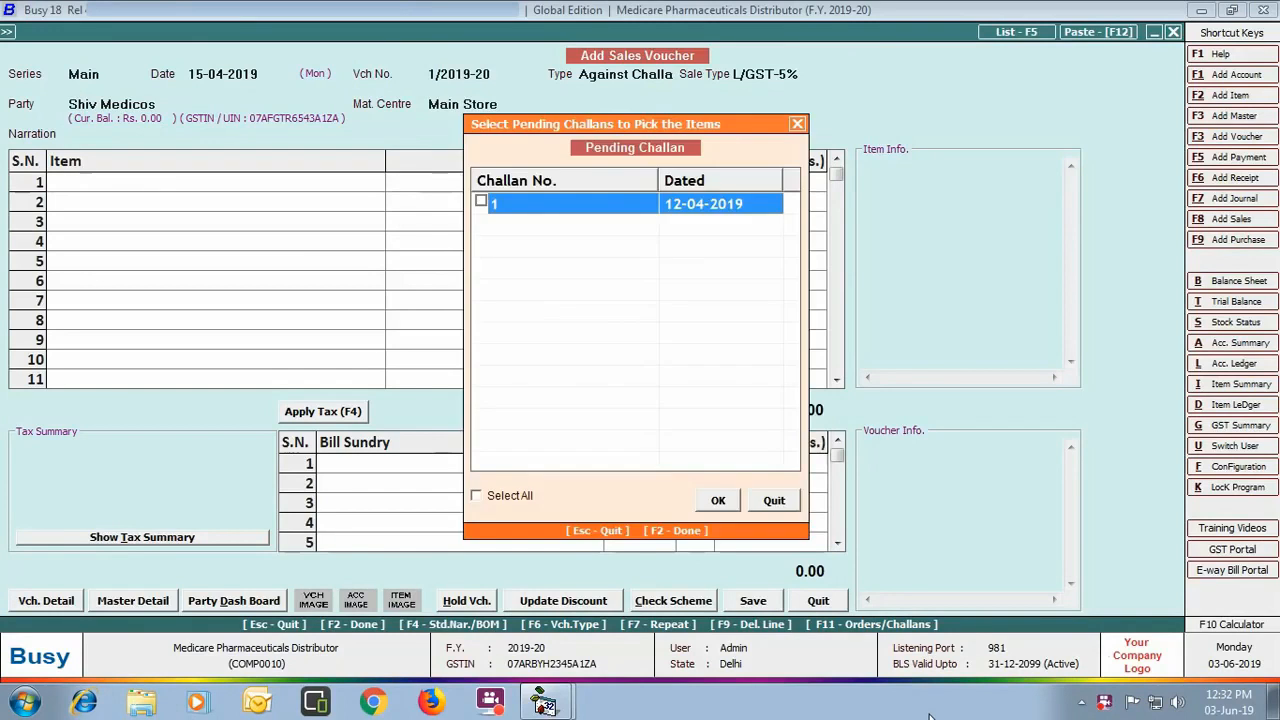
Step: Bring in challan 1's three items and save the voucher
click(481, 202)
click(715, 507)
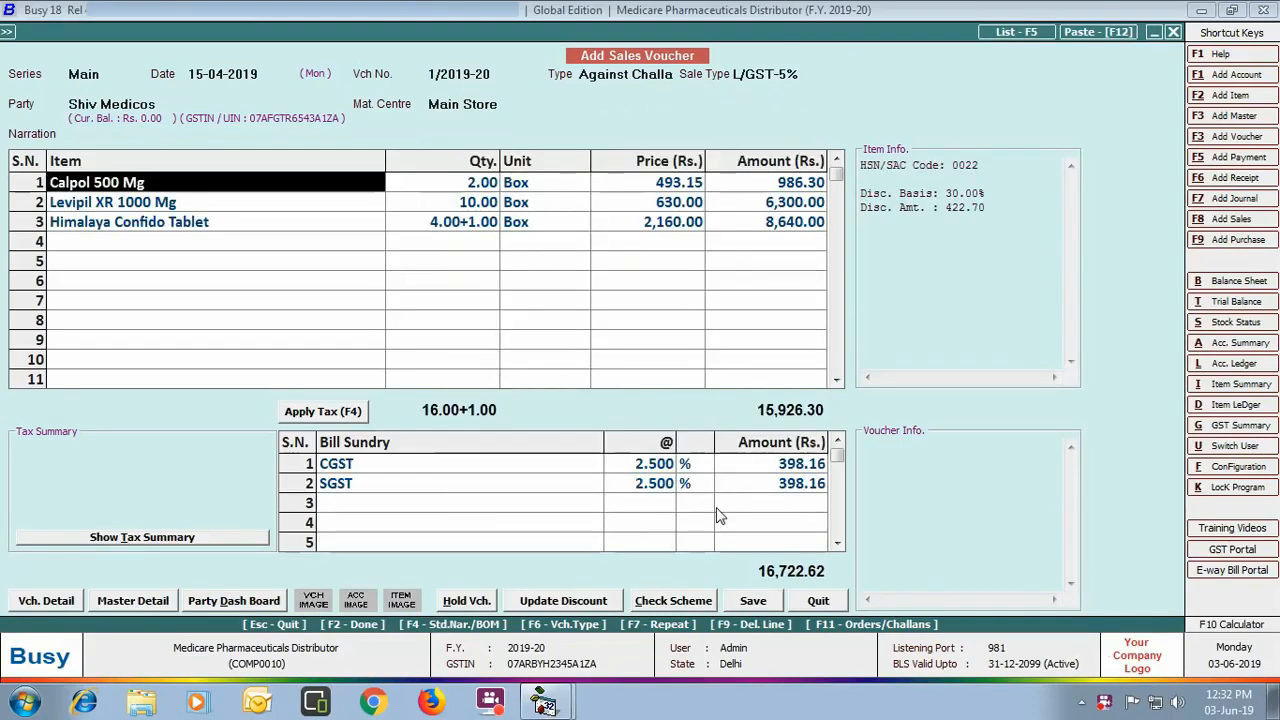
click(757, 604)
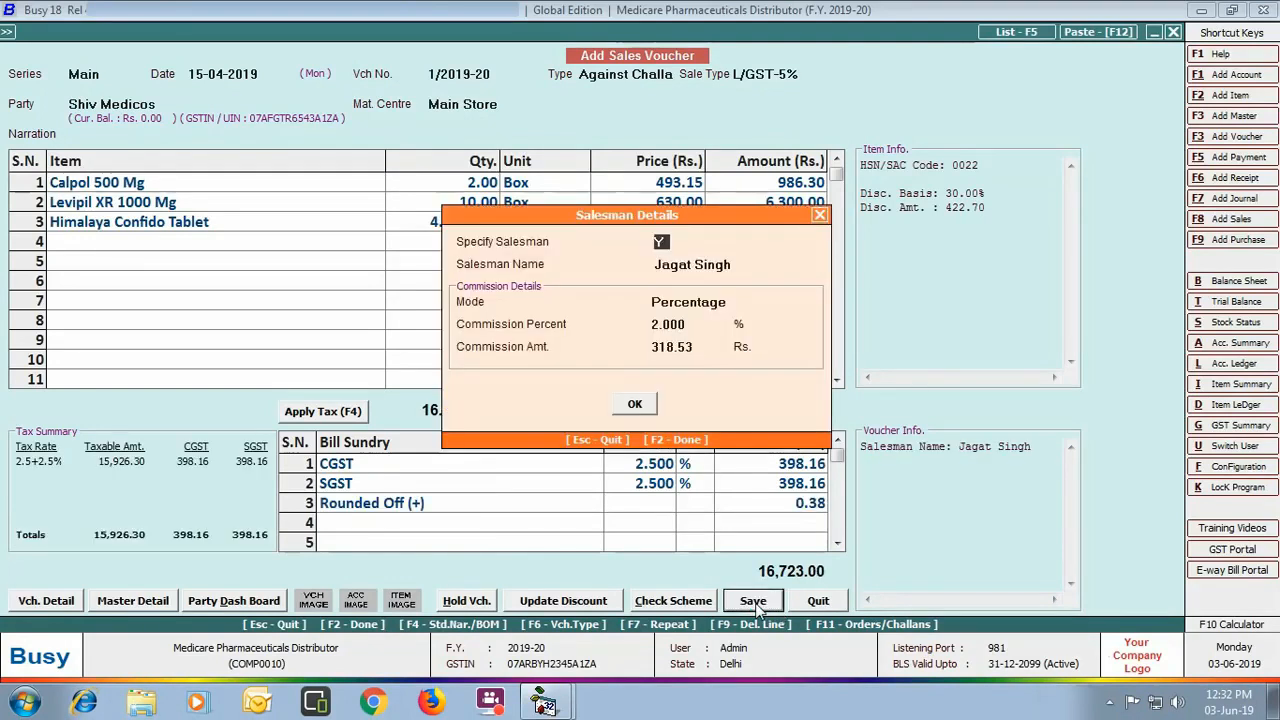
Step: Keep the salesman commission and set the bill reference to Shiv/01/19-20
click(634, 403)
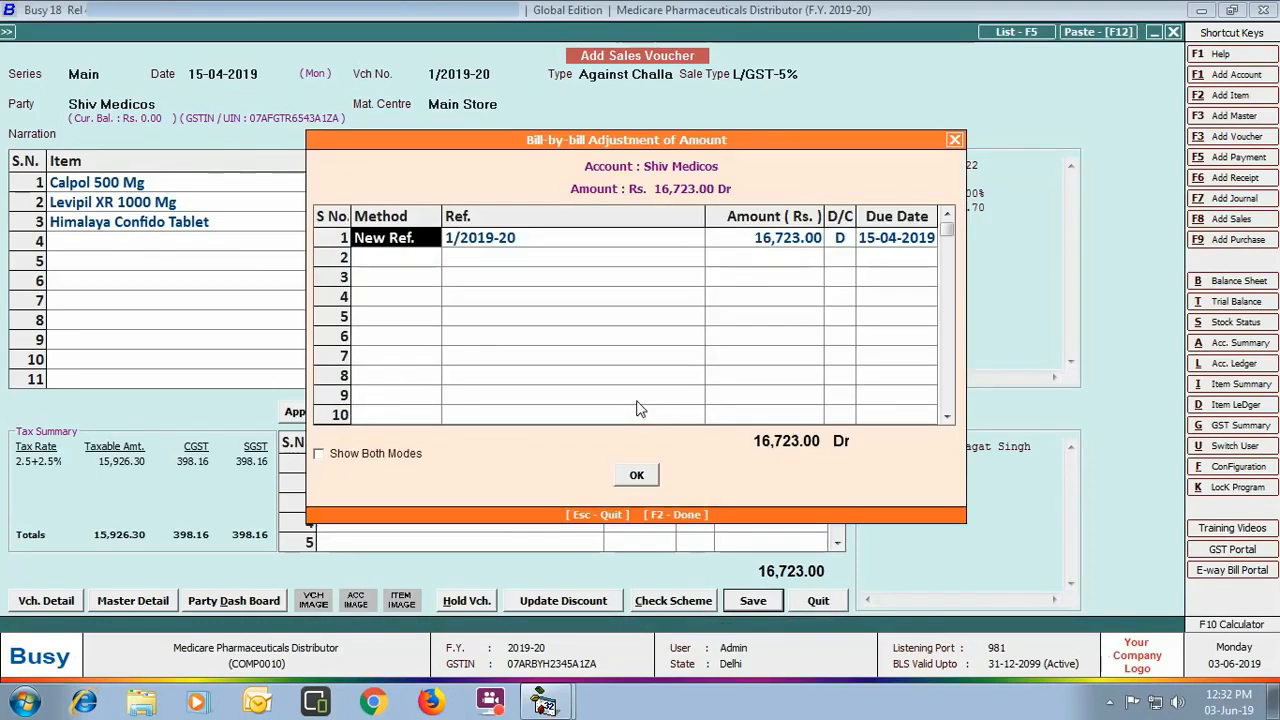
key(Return)
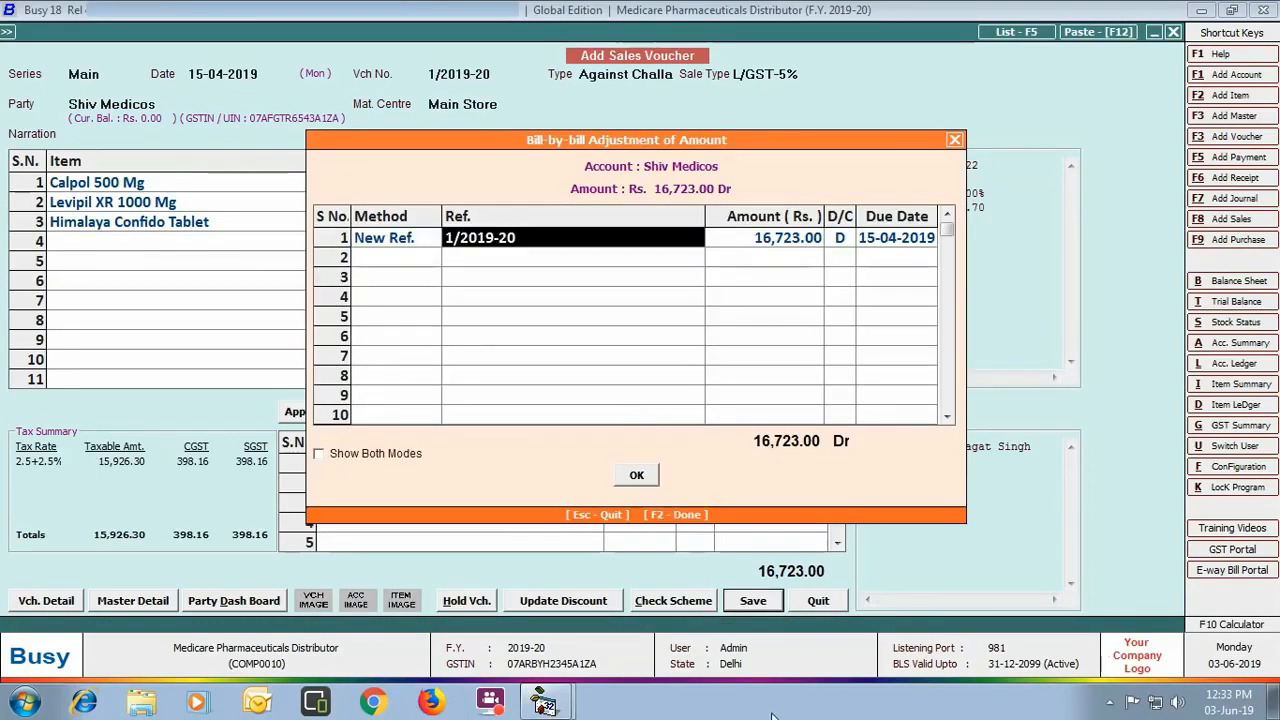
text(Shiv/01/19-20)
key(Return)
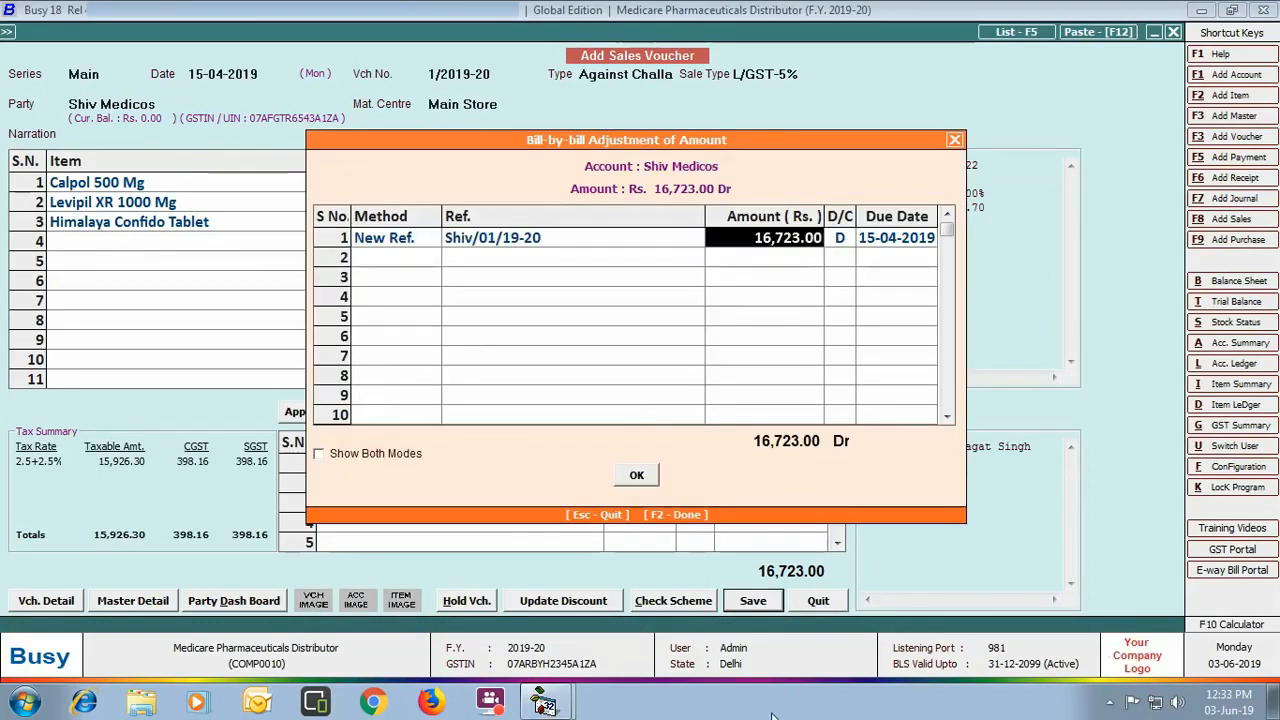
key(Return)
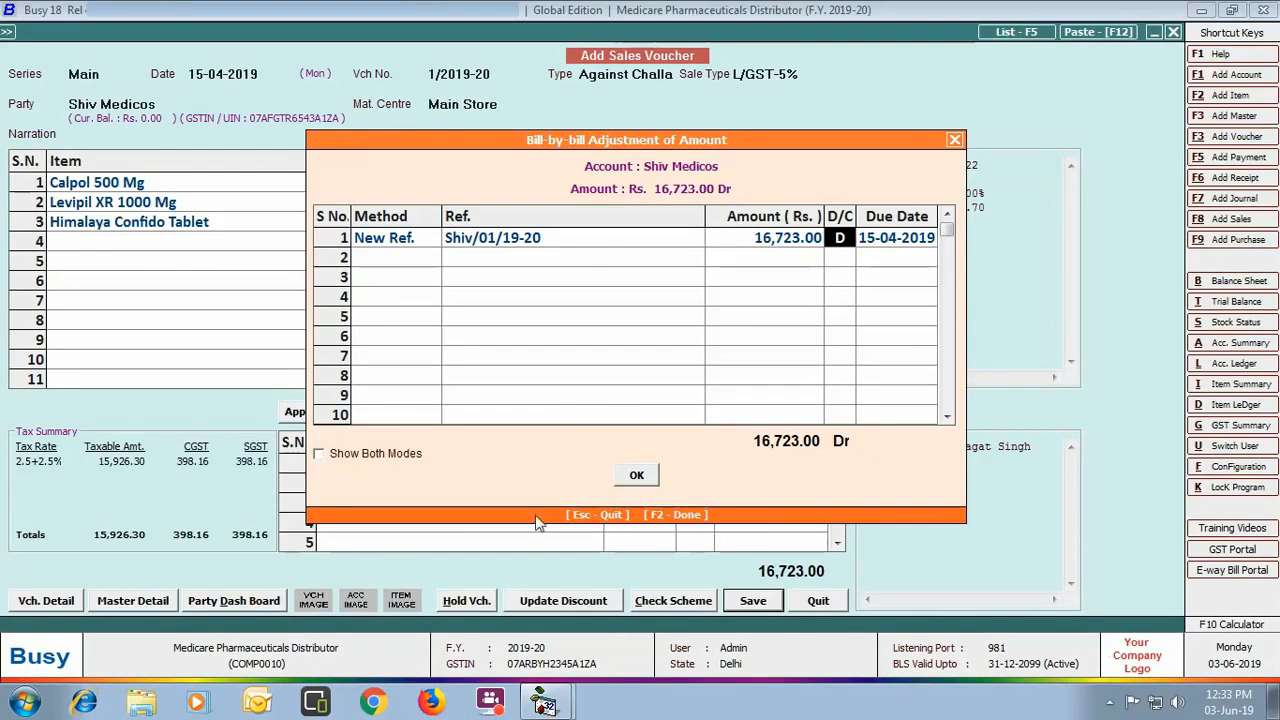
click(636, 476)
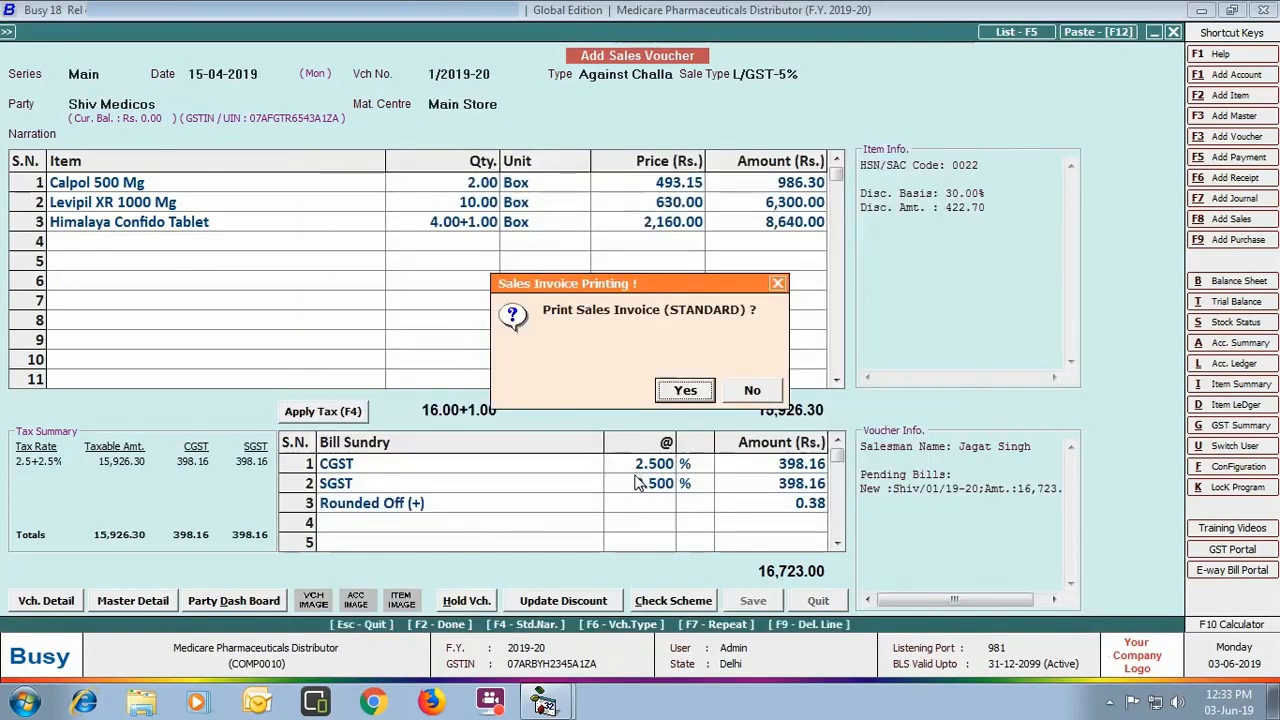
Step: Preview the standard sales invoice with batch-wise details set to Y
click(682, 391)
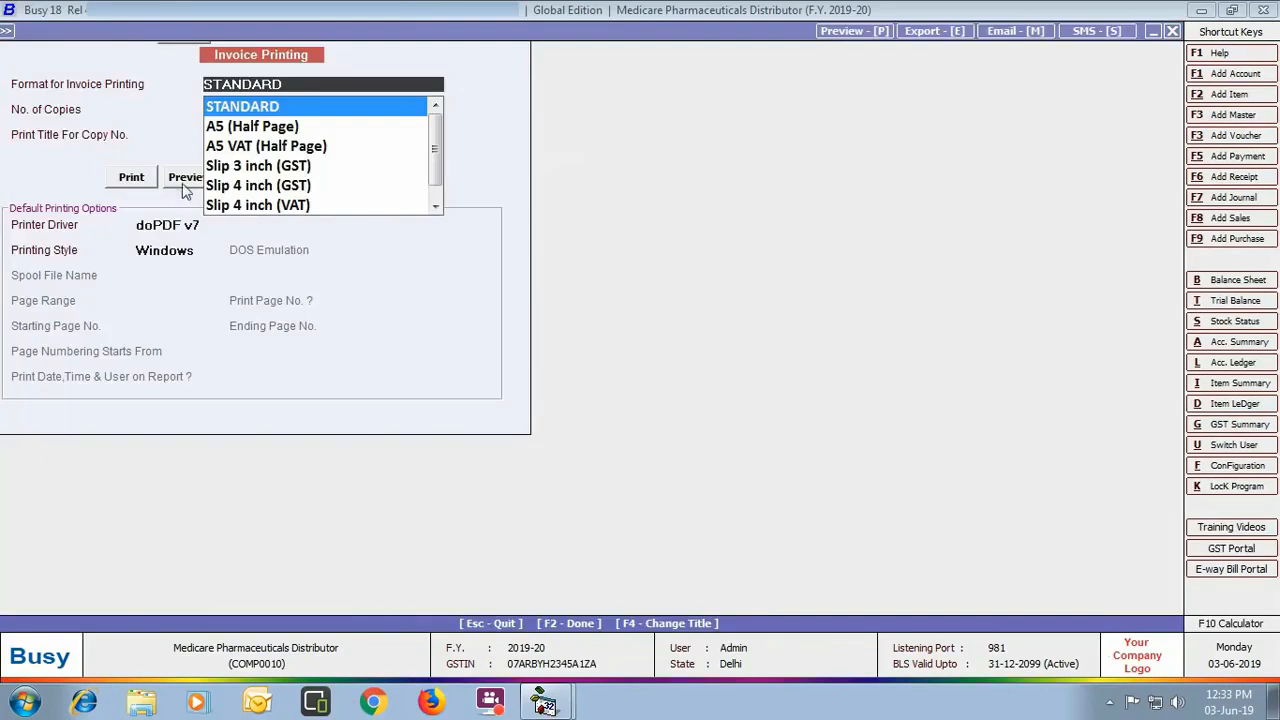
click(184, 177)
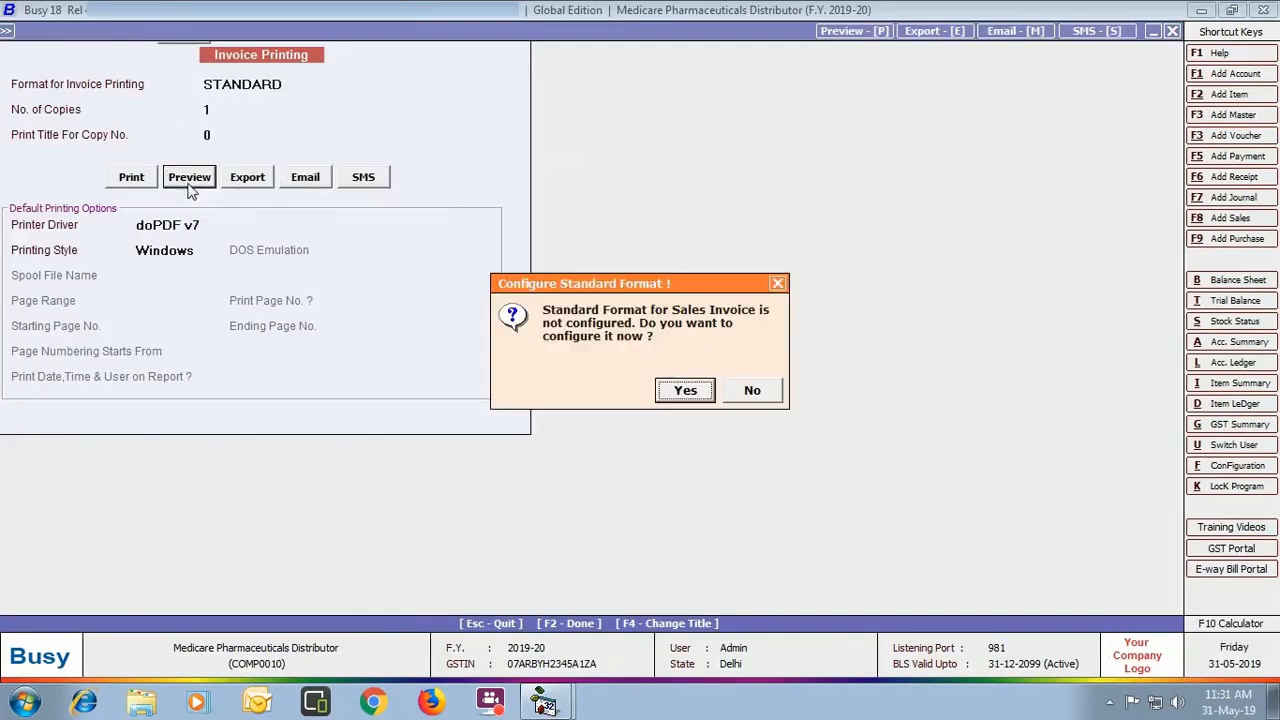
click(685, 391)
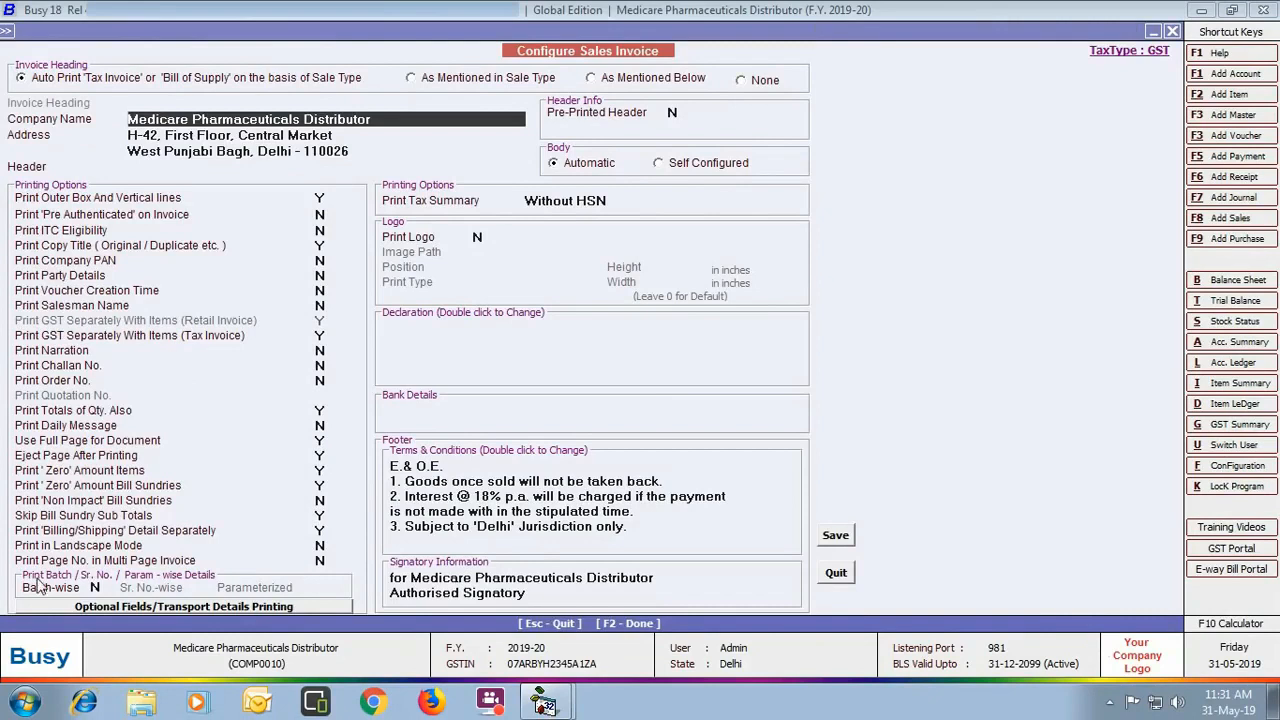
click(95, 595)
text(y)
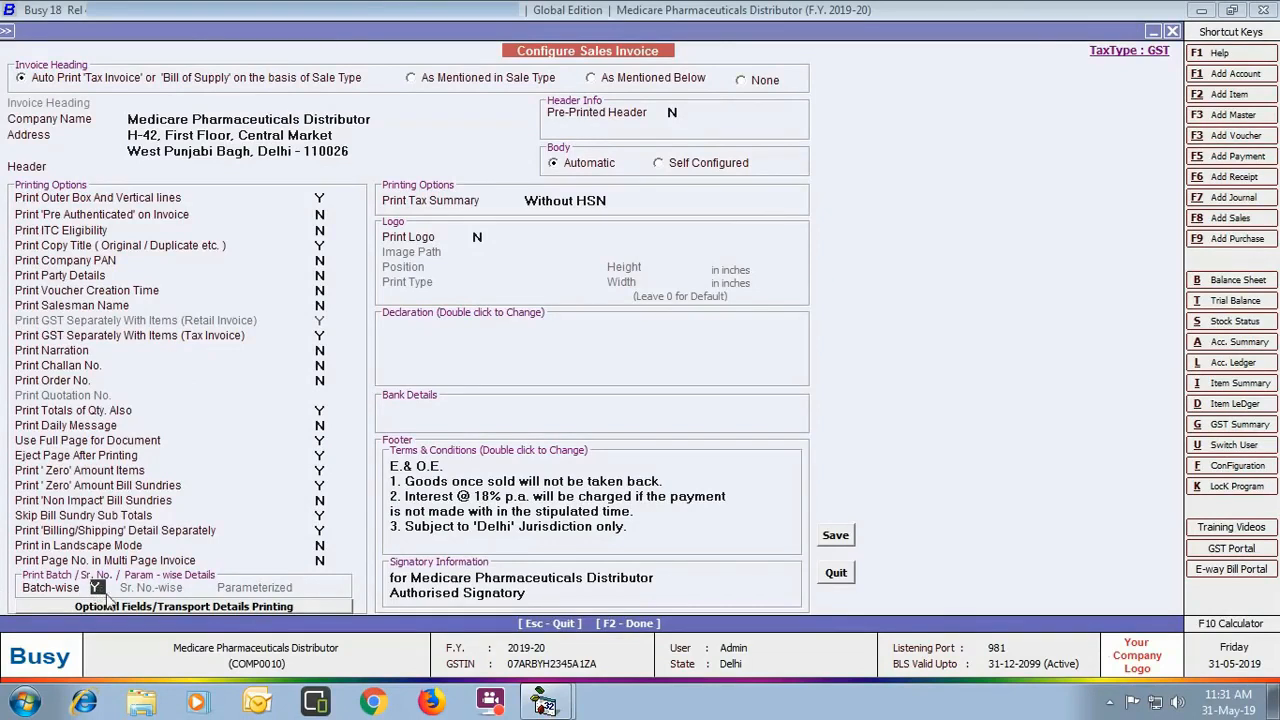
click(836, 532)
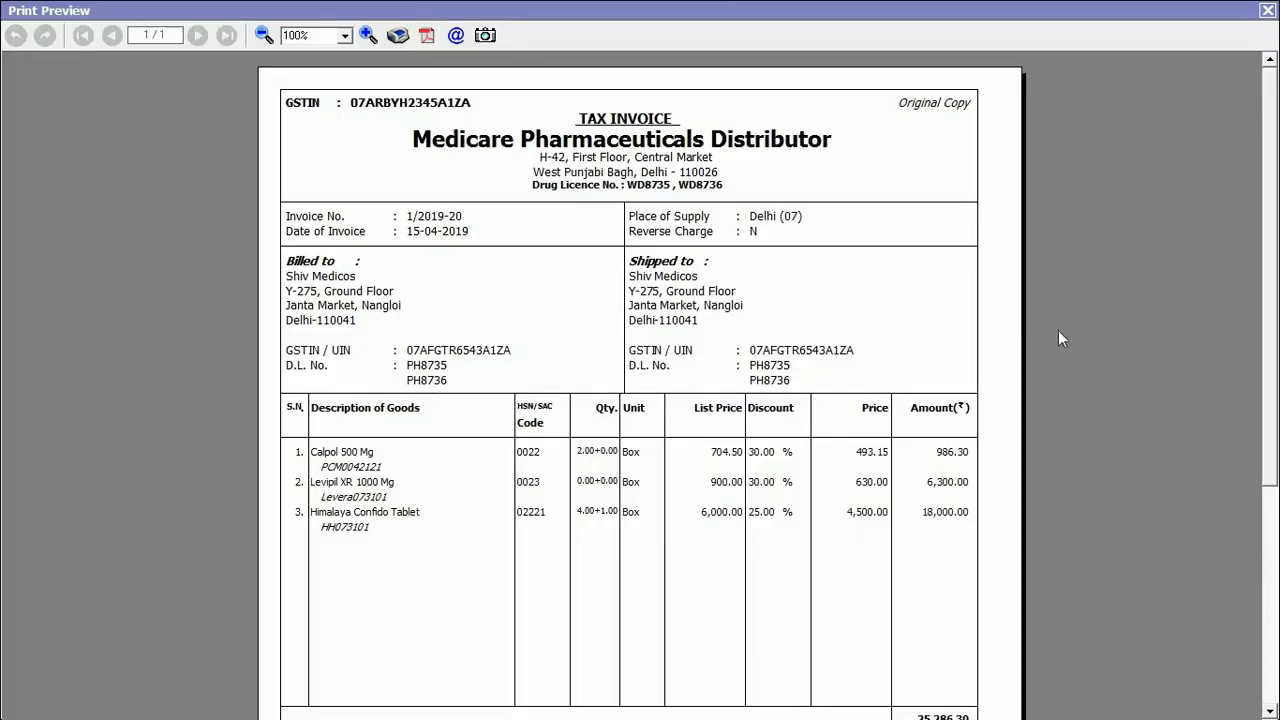
scroll(1258, 229, down, 6)
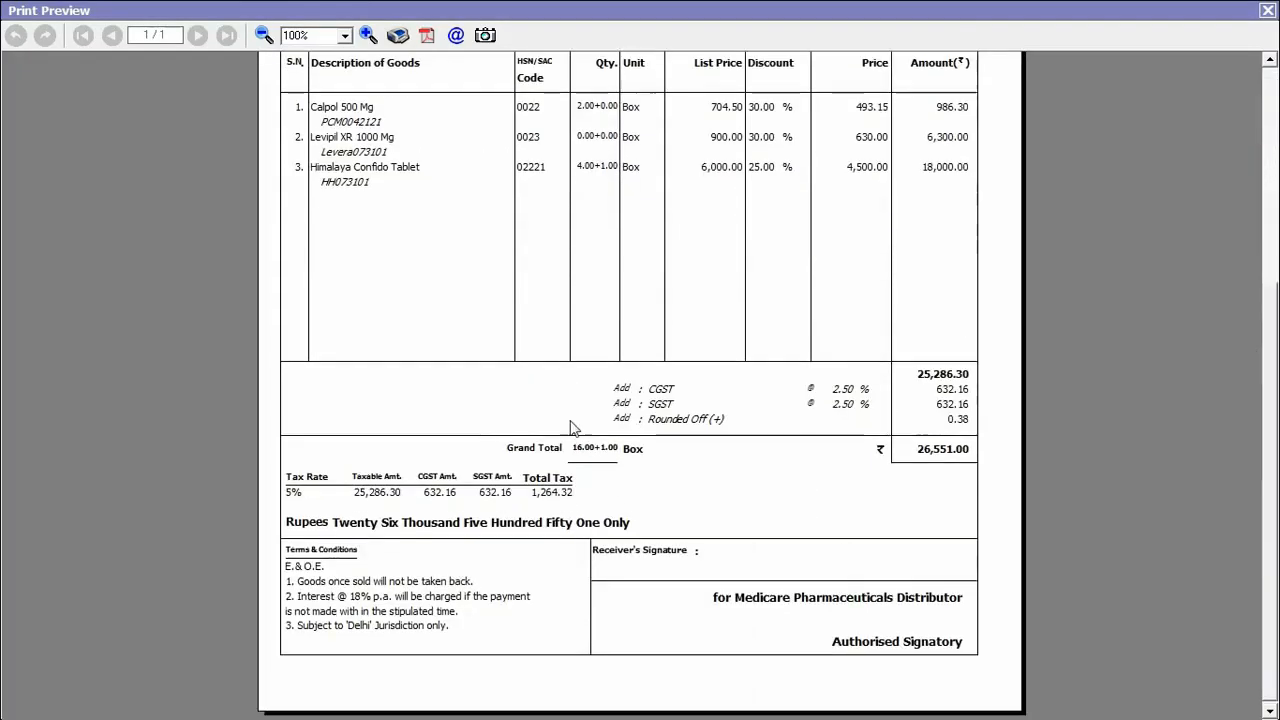
Step: Start a PDC payment voucher dated 15-04-2019 with PDC date 20-04-2019
click(1267, 9)
key(Escape)
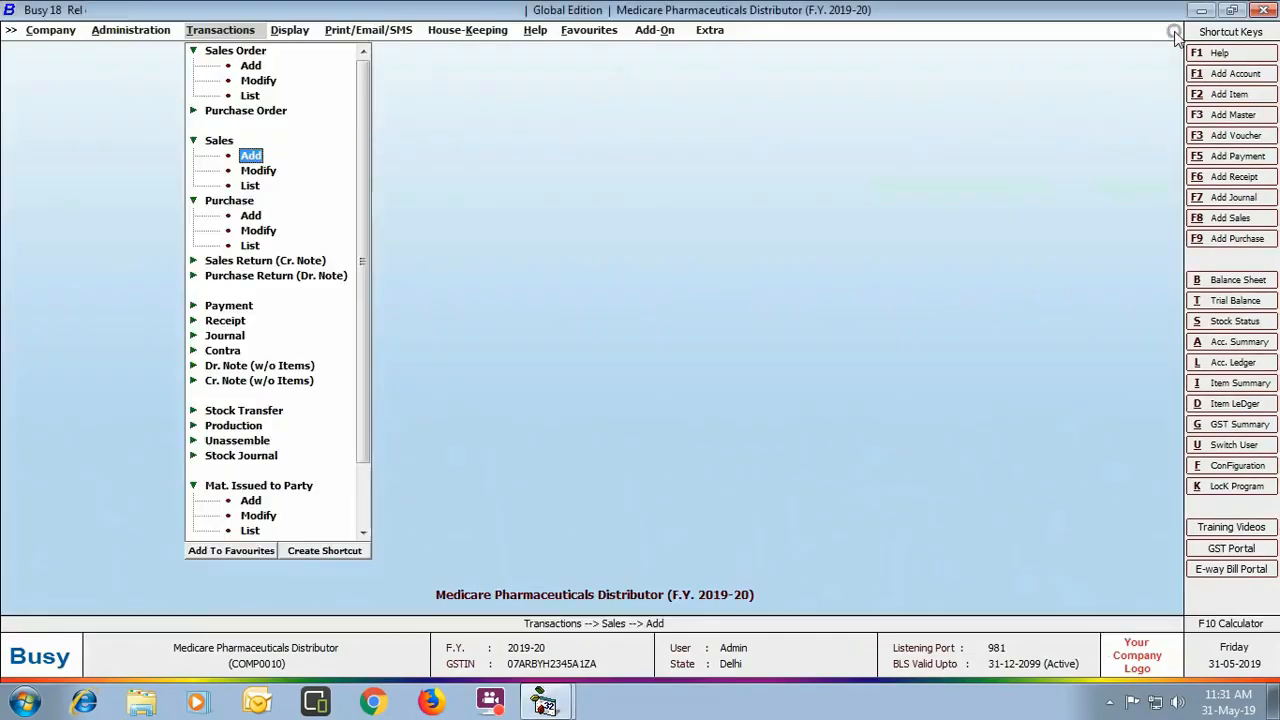
click(248, 306)
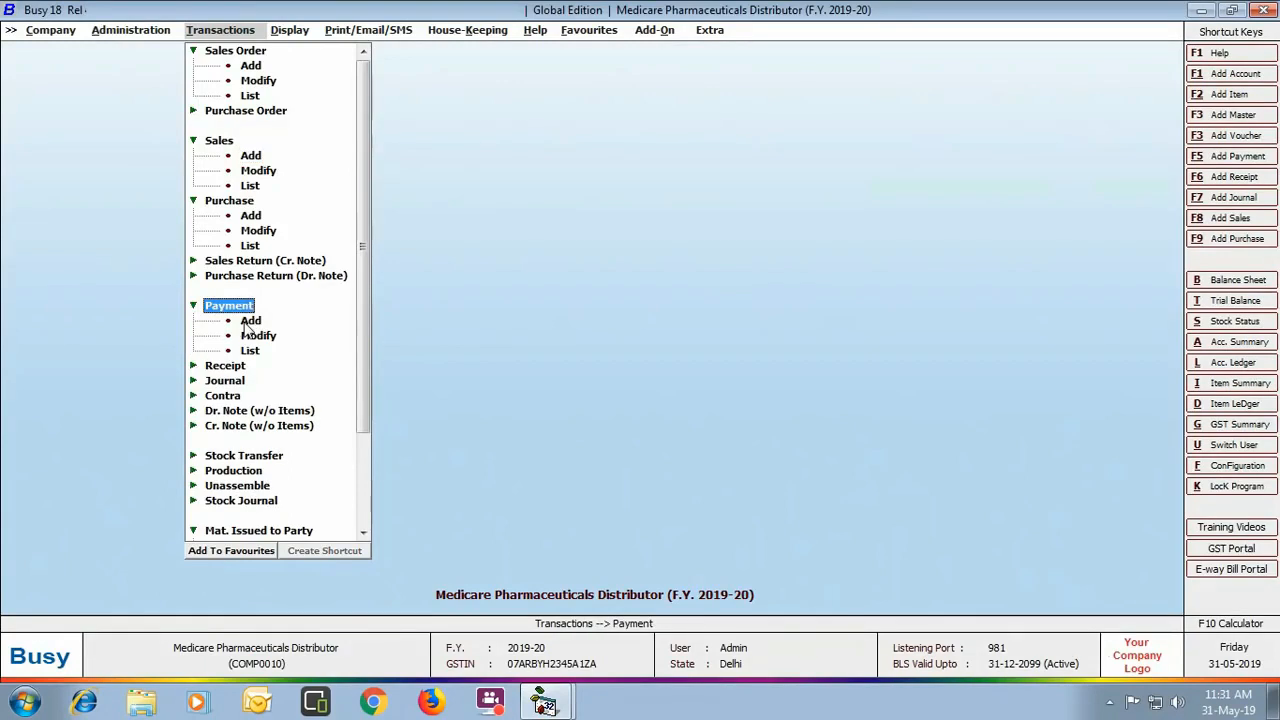
click(247, 321)
key(Return)
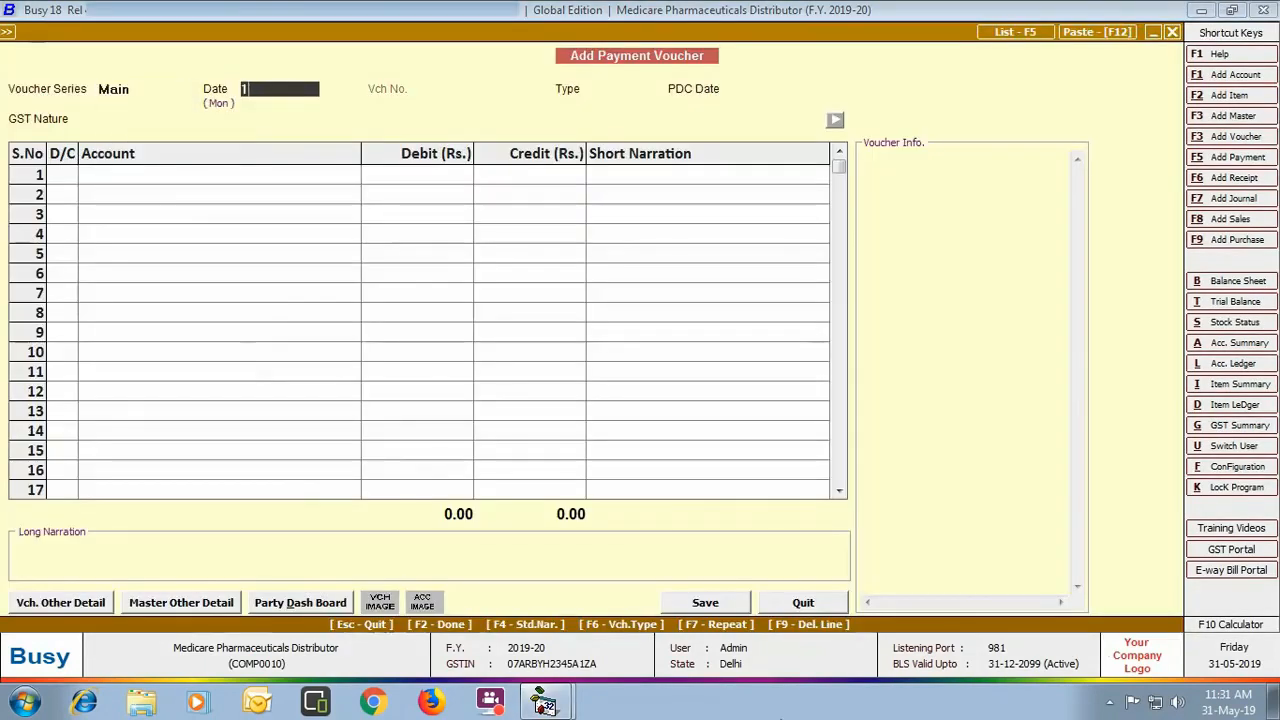
text(15-04)
key(Return)
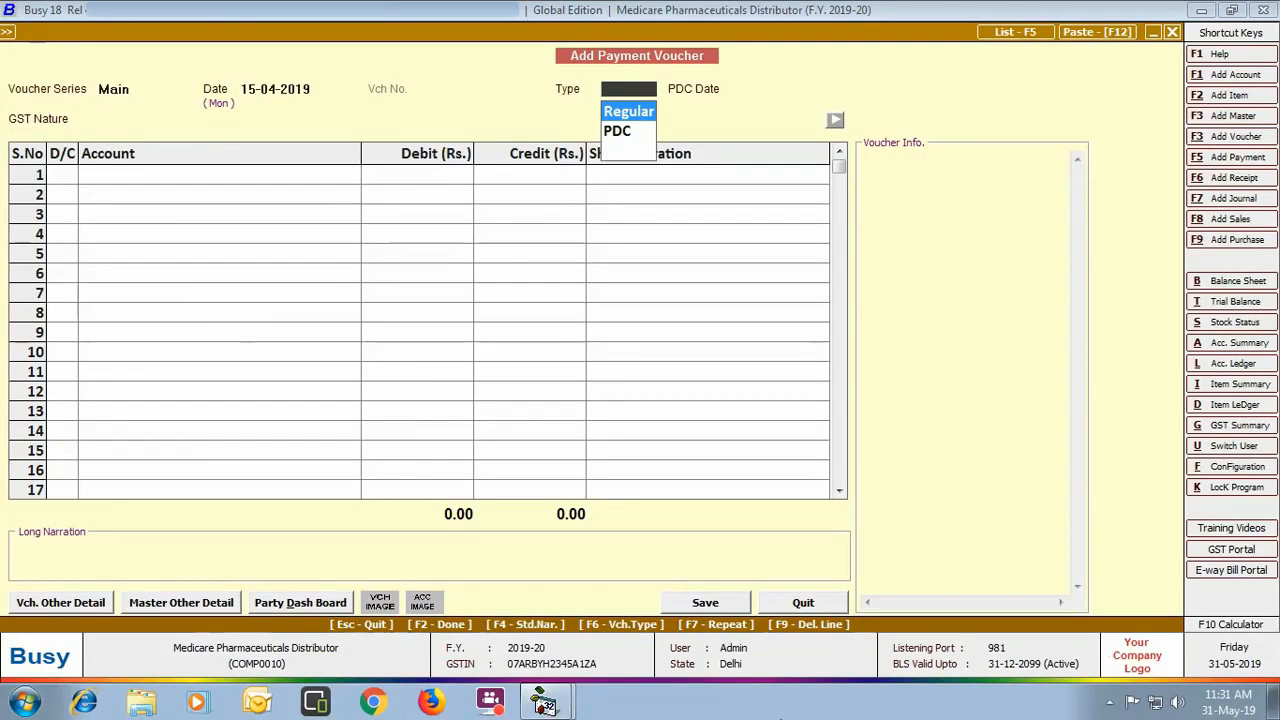
key(Down)
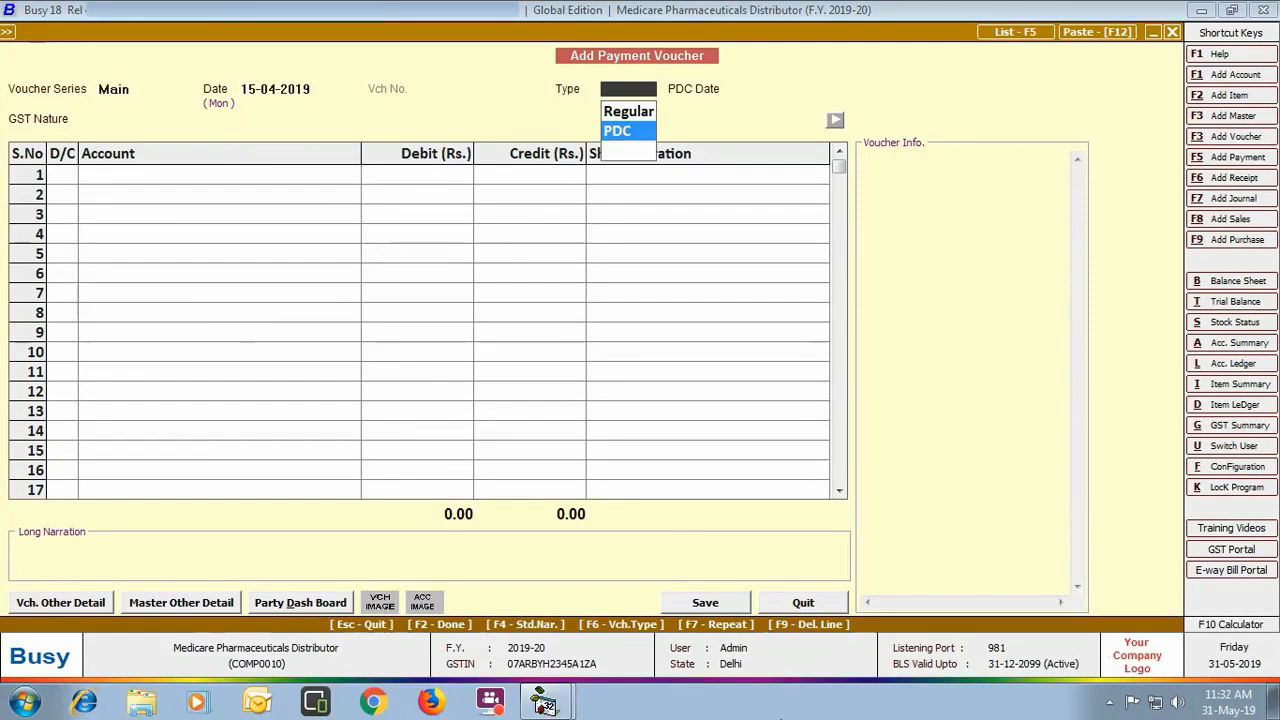
key(Return)
text(20-04)
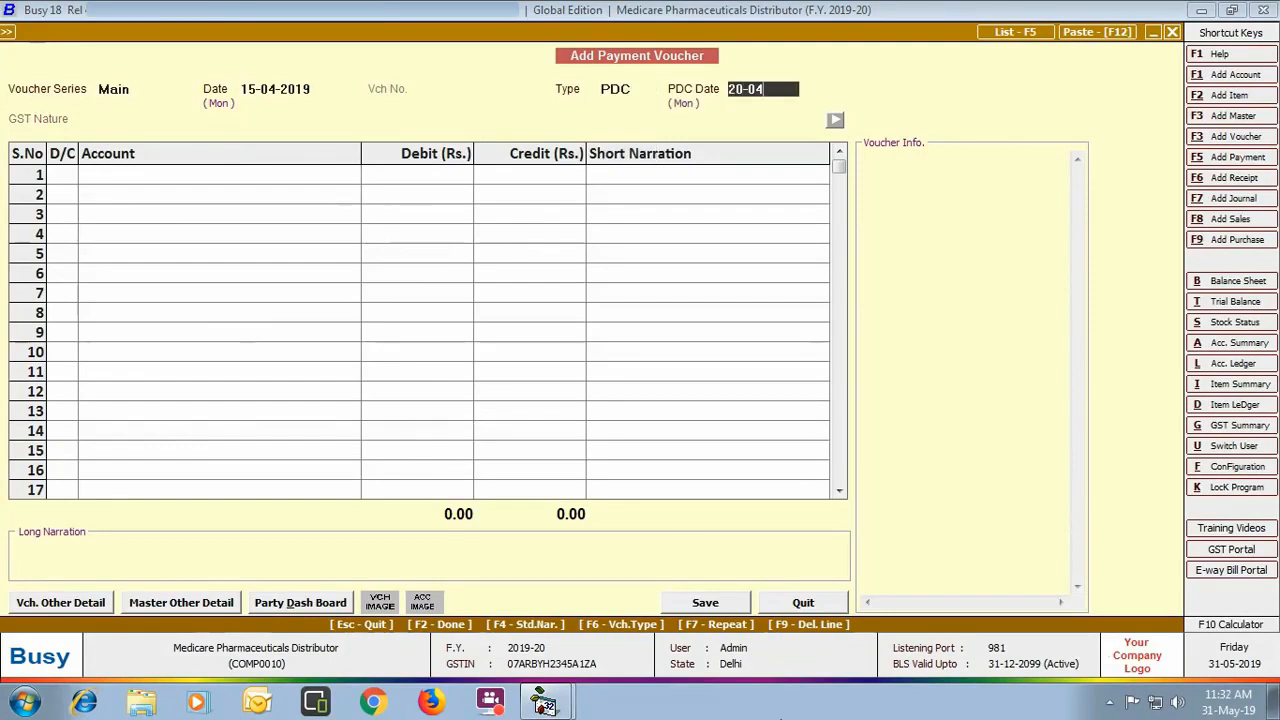
key(Return)
Step: Debit SK Medicare 15000 against bill SKMedi/01, credit Punjab National Bank, and save
key(Return)
text(sk)
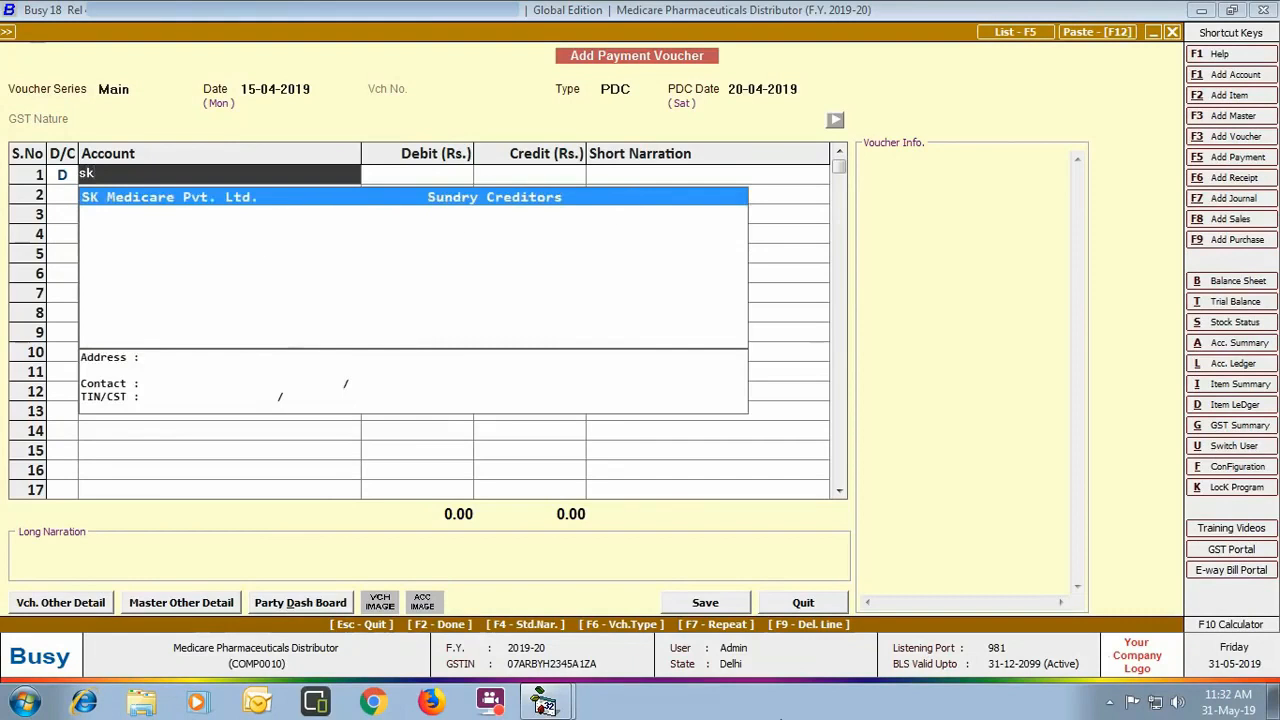
key(Return)
text(15000)
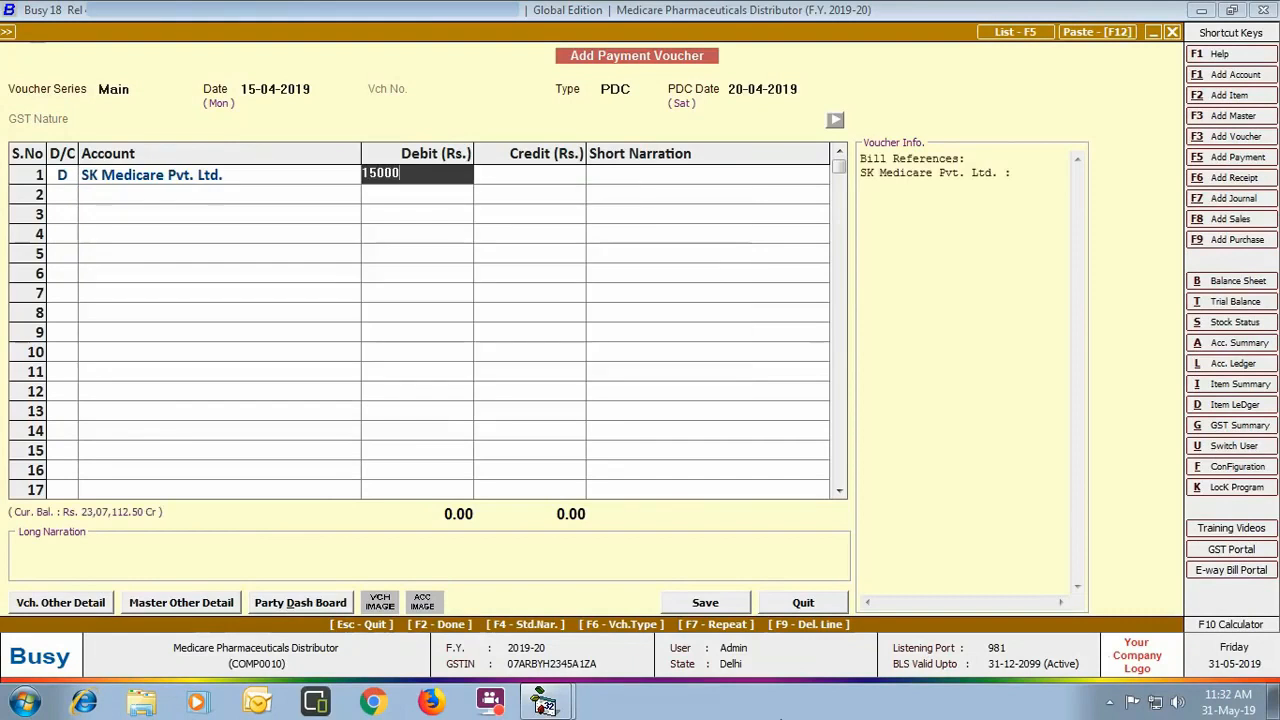
key(Return)
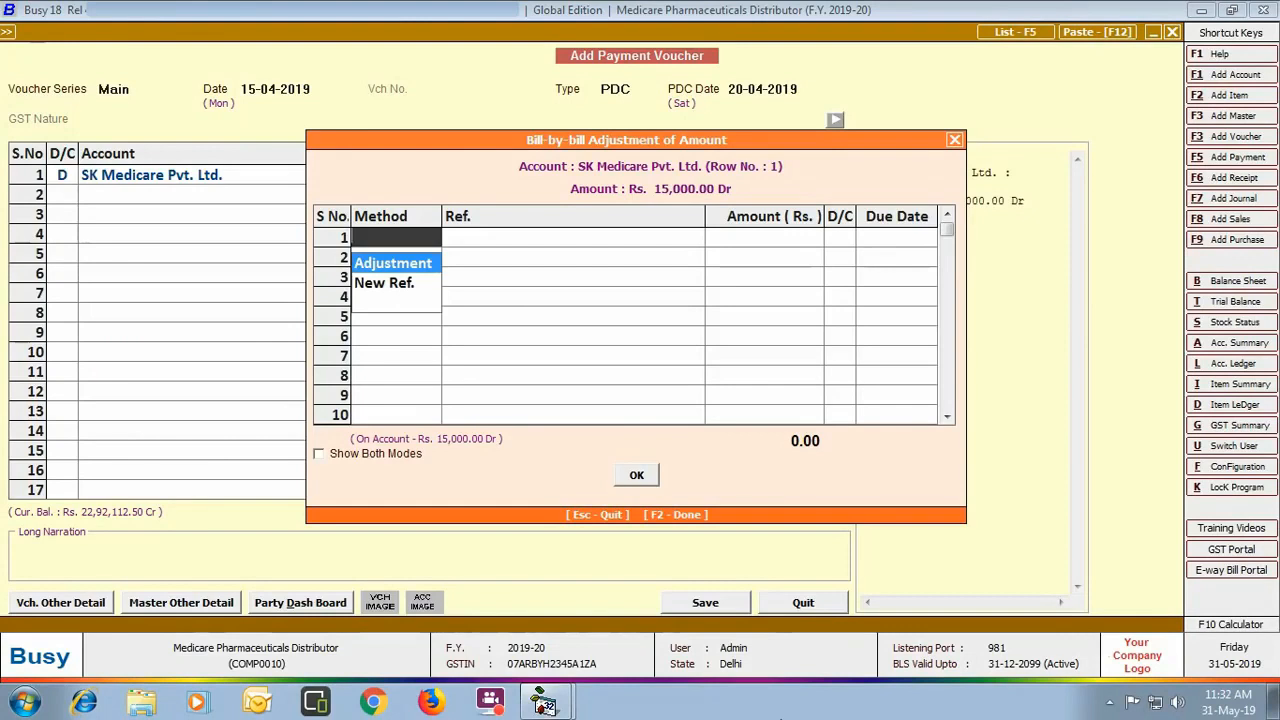
key(Return)
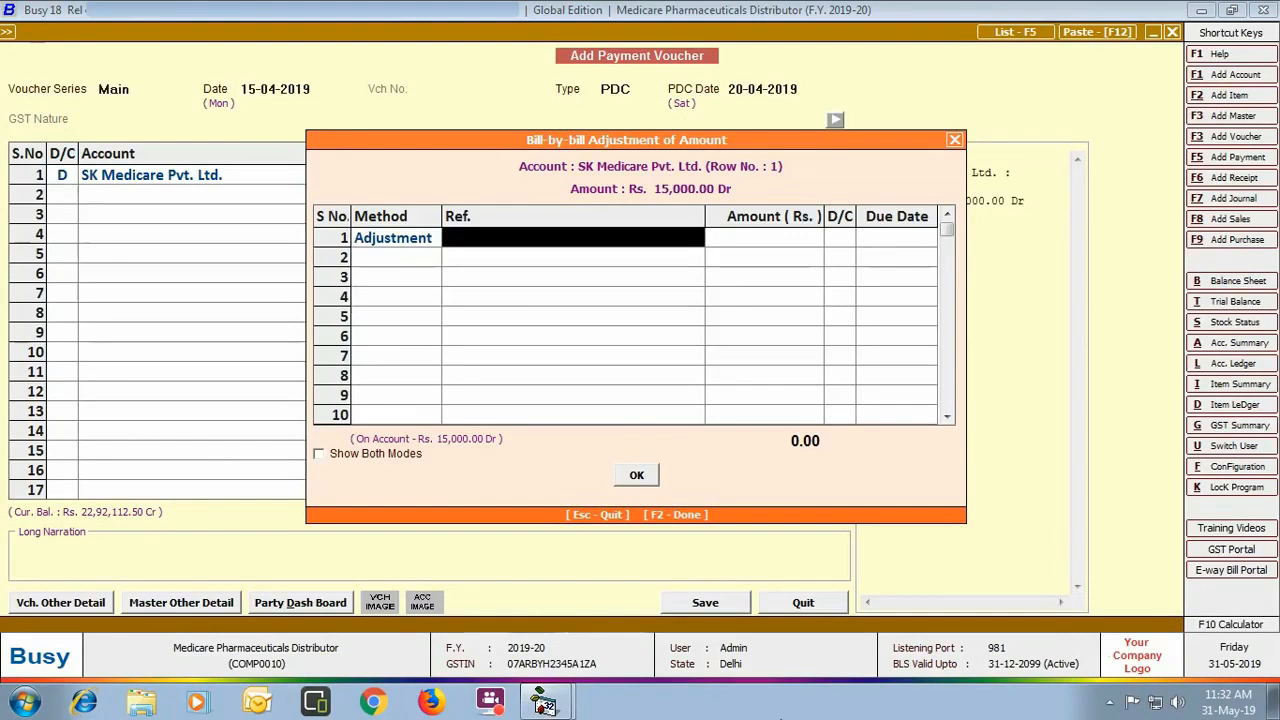
text(sk)
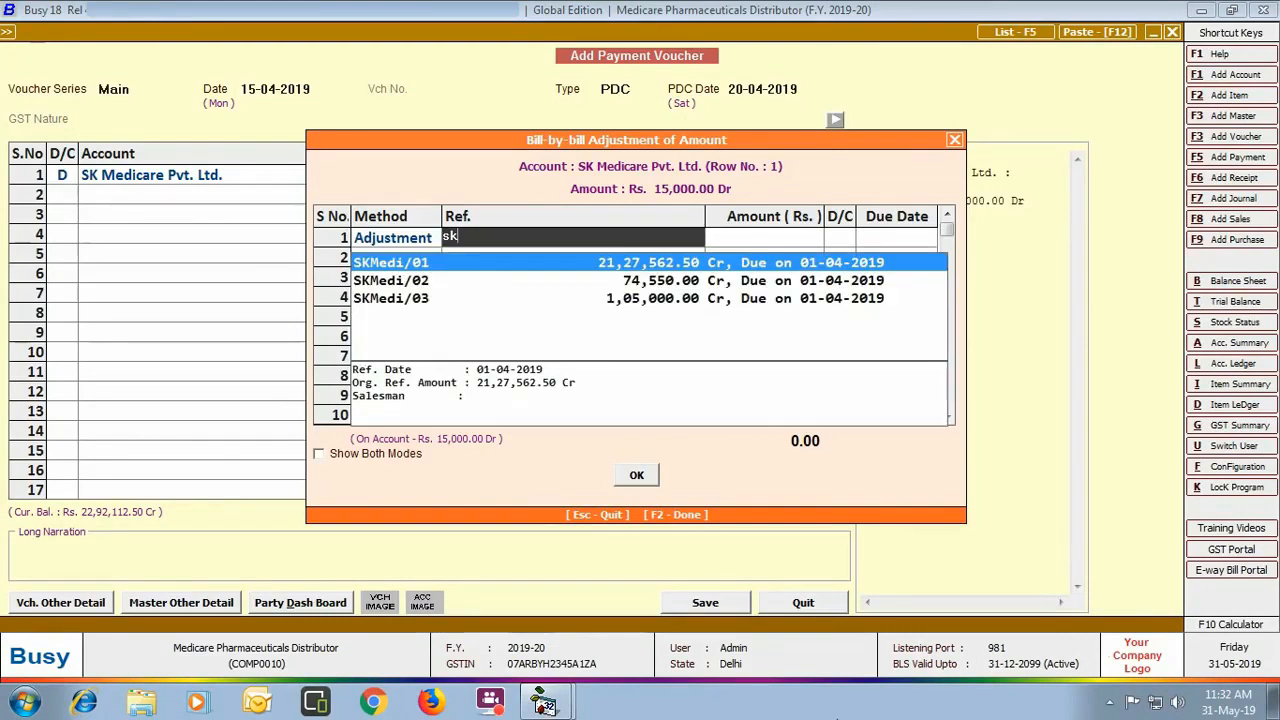
key(Return)
key(Return)
key(Return)
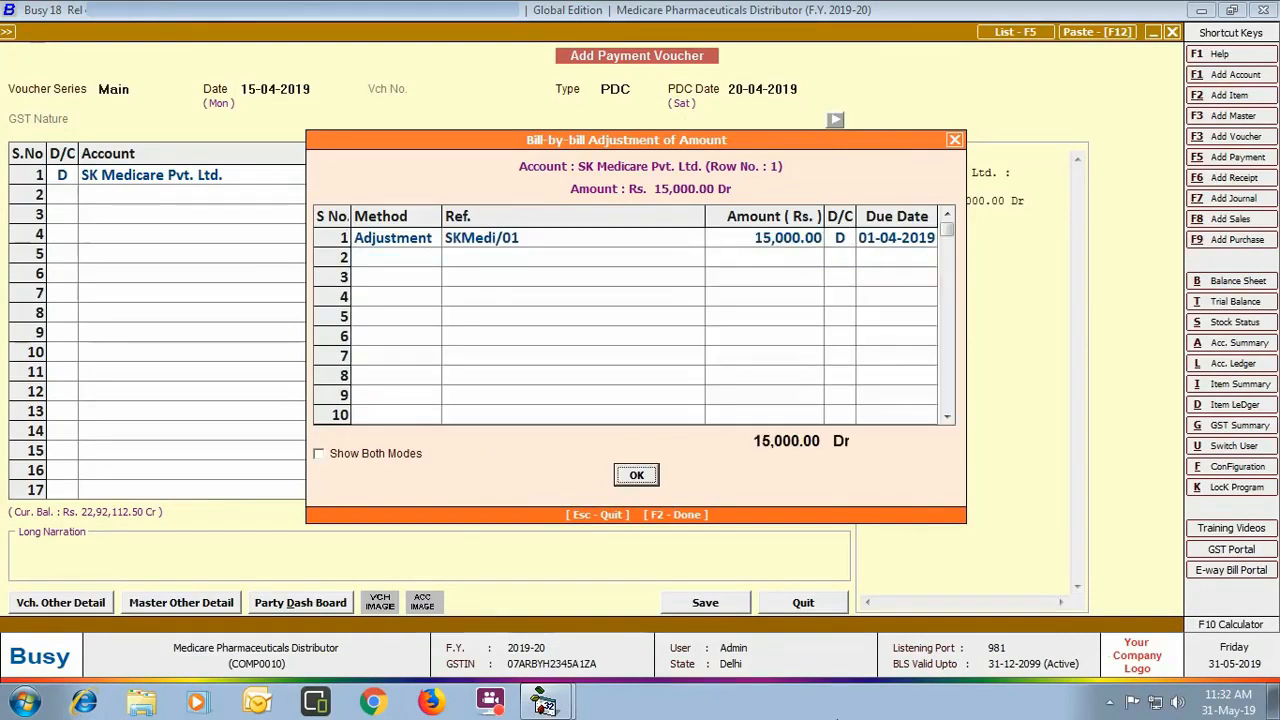
key(Return)
key(Return)
text(p)
key(Return)
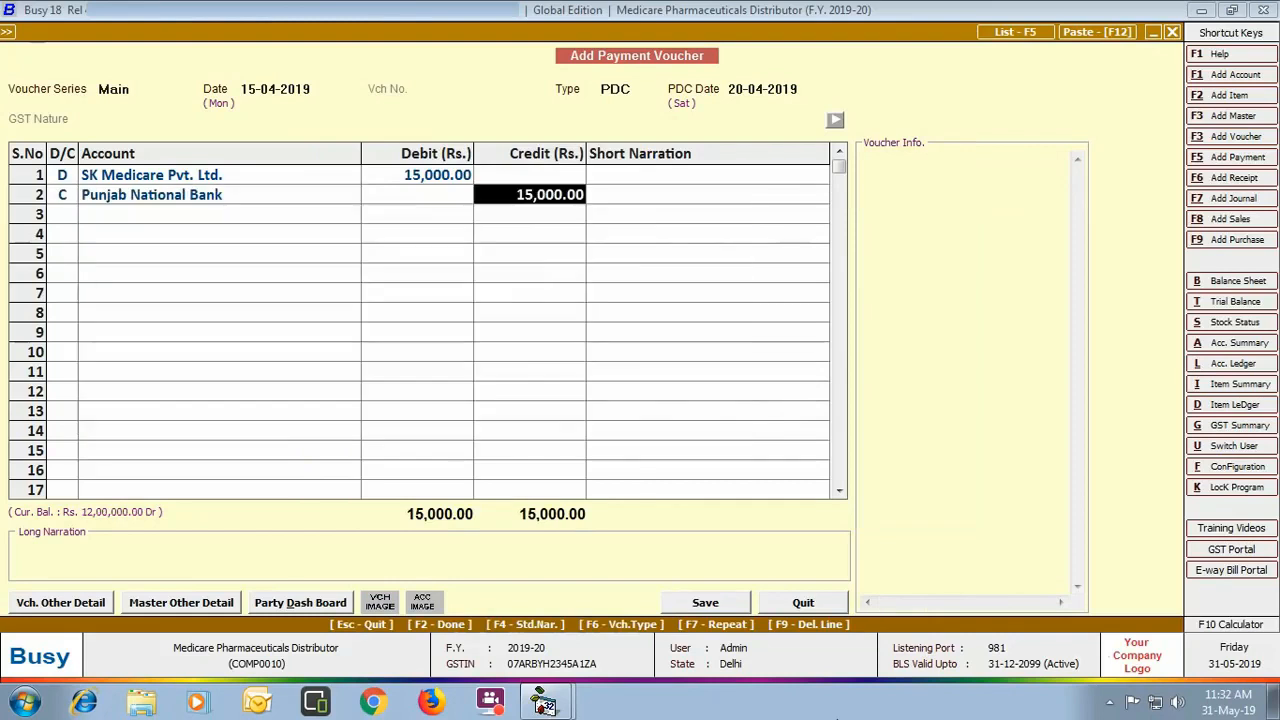
key(Return)
key(Return)
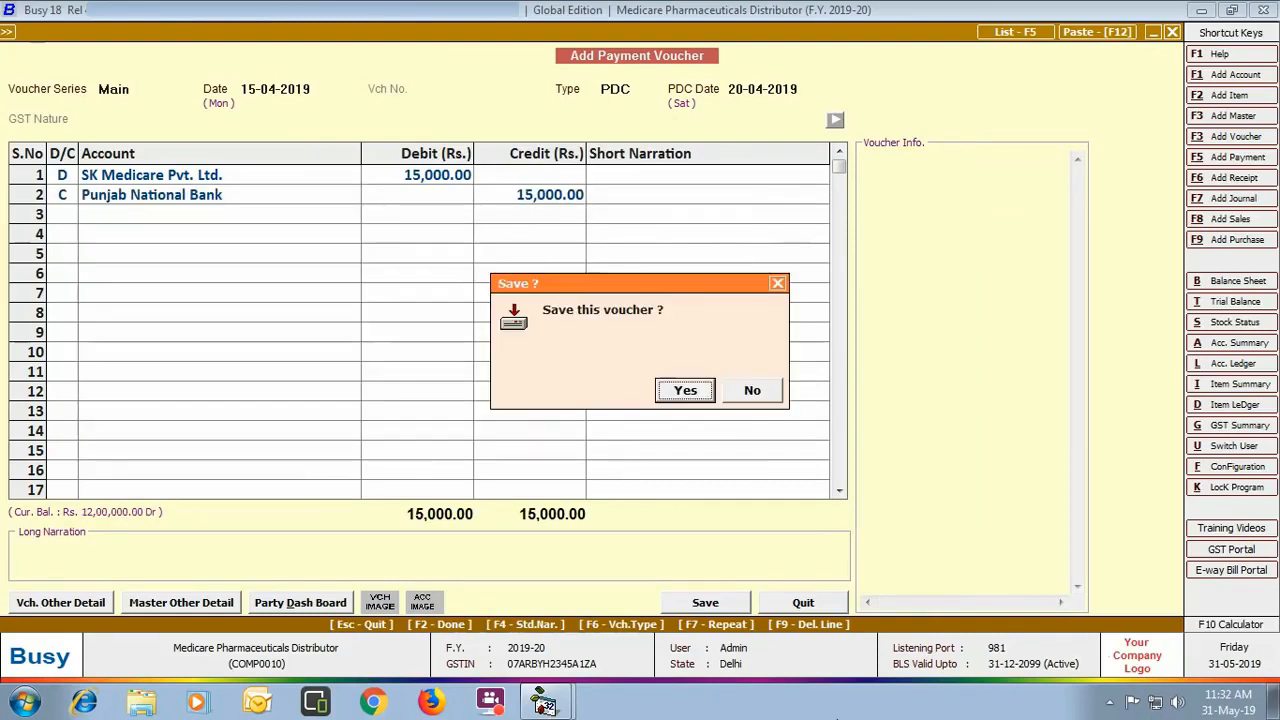
key(Return)
key(Escape)
key(Escape)
key(Down)
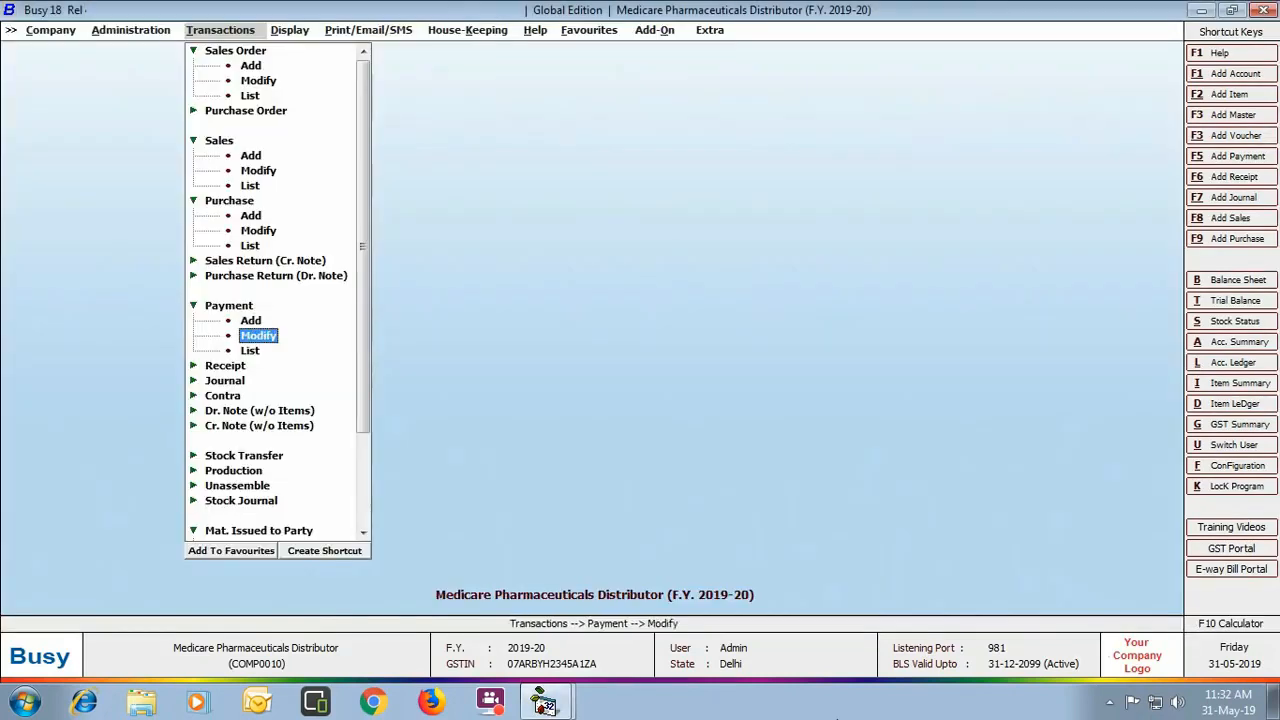
Step: Start a Regular Main-series receipt voucher dated 20-04-2019
key(Down)
key(Down)
key(Return)
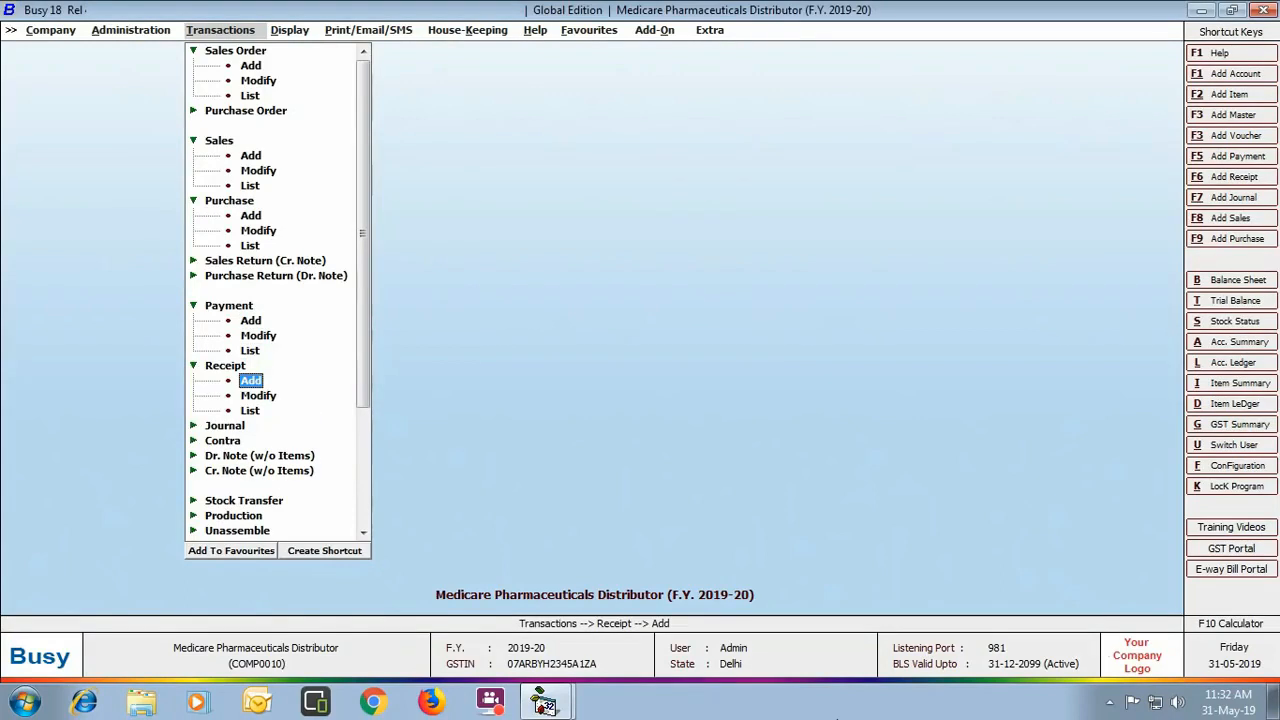
key(Return)
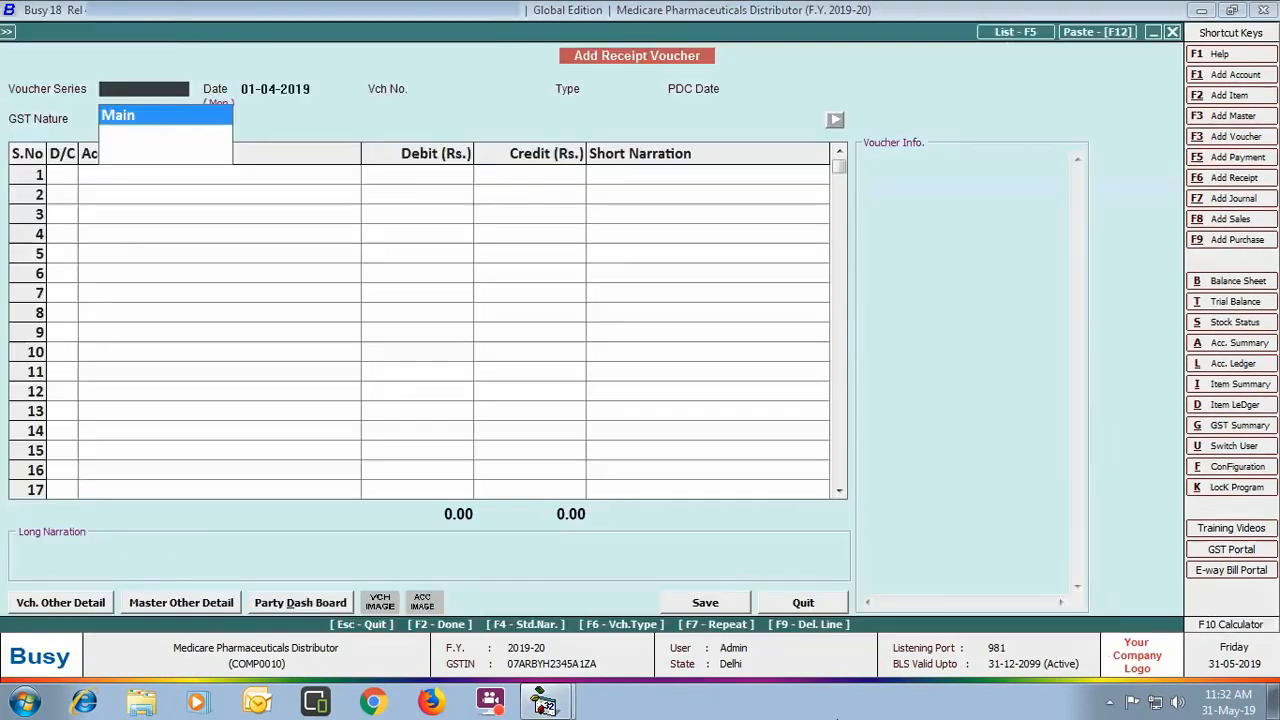
key(Return)
text(20-04)
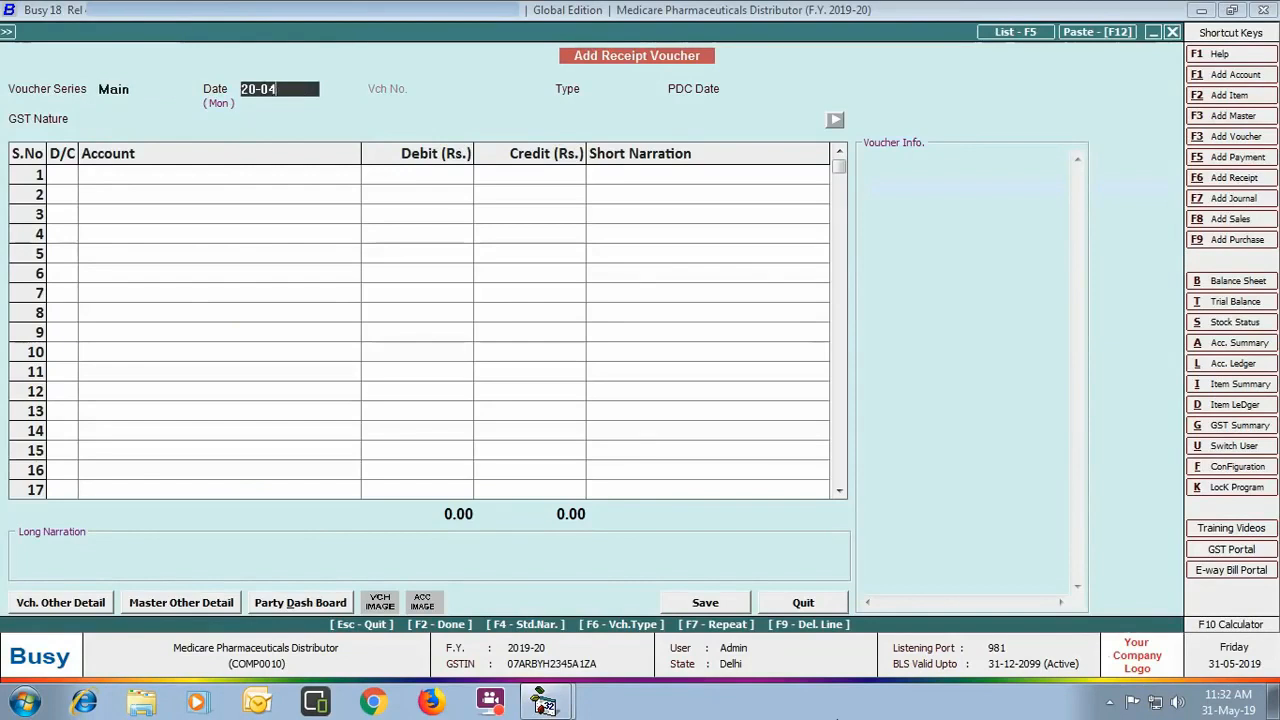
key(Return)
key(Return)
Step: Credit Shiv Medicos 16723, adjusted against bill Shiv/01/19-20
key(Return)
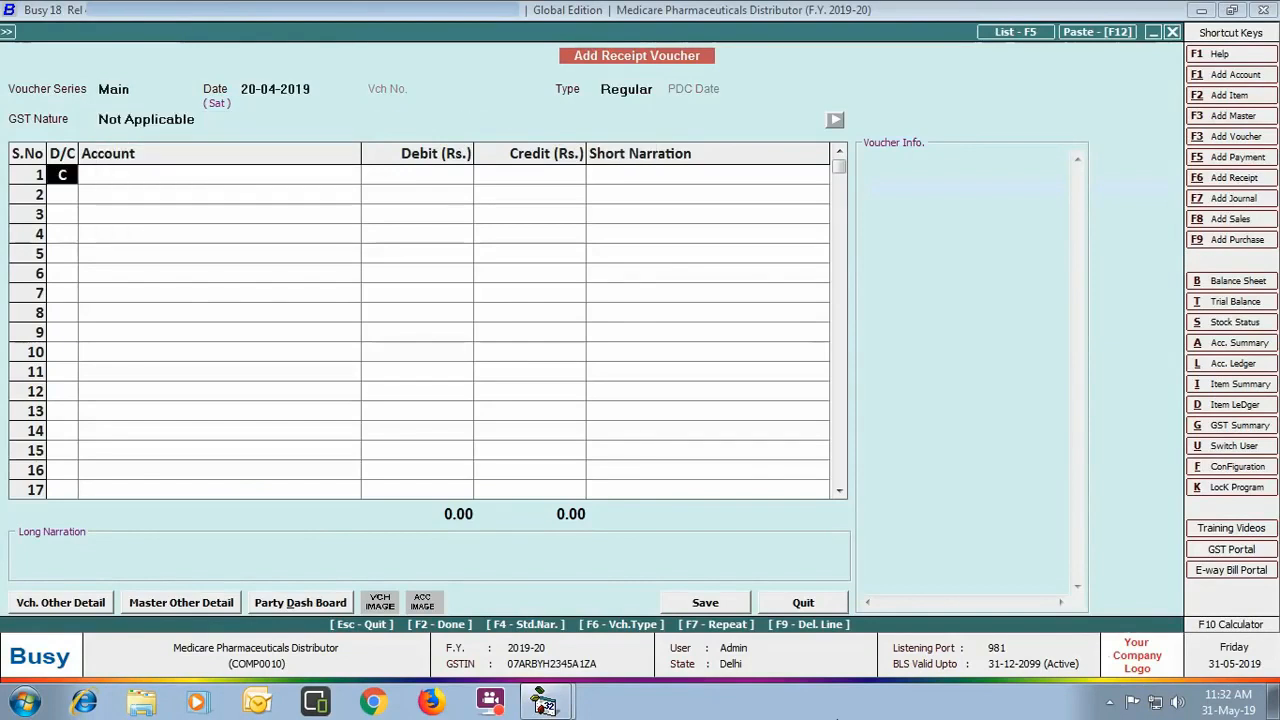
key(Return)
text(shiv)
key(Return)
text(16723)
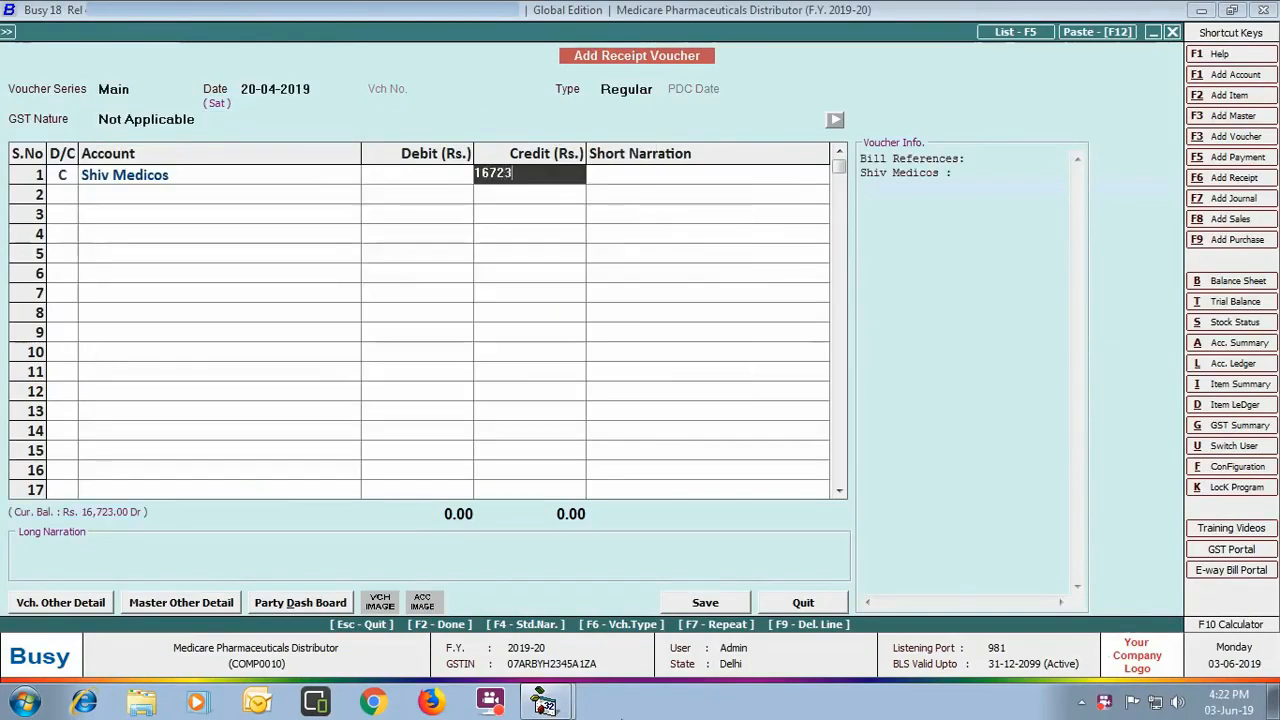
key(Return)
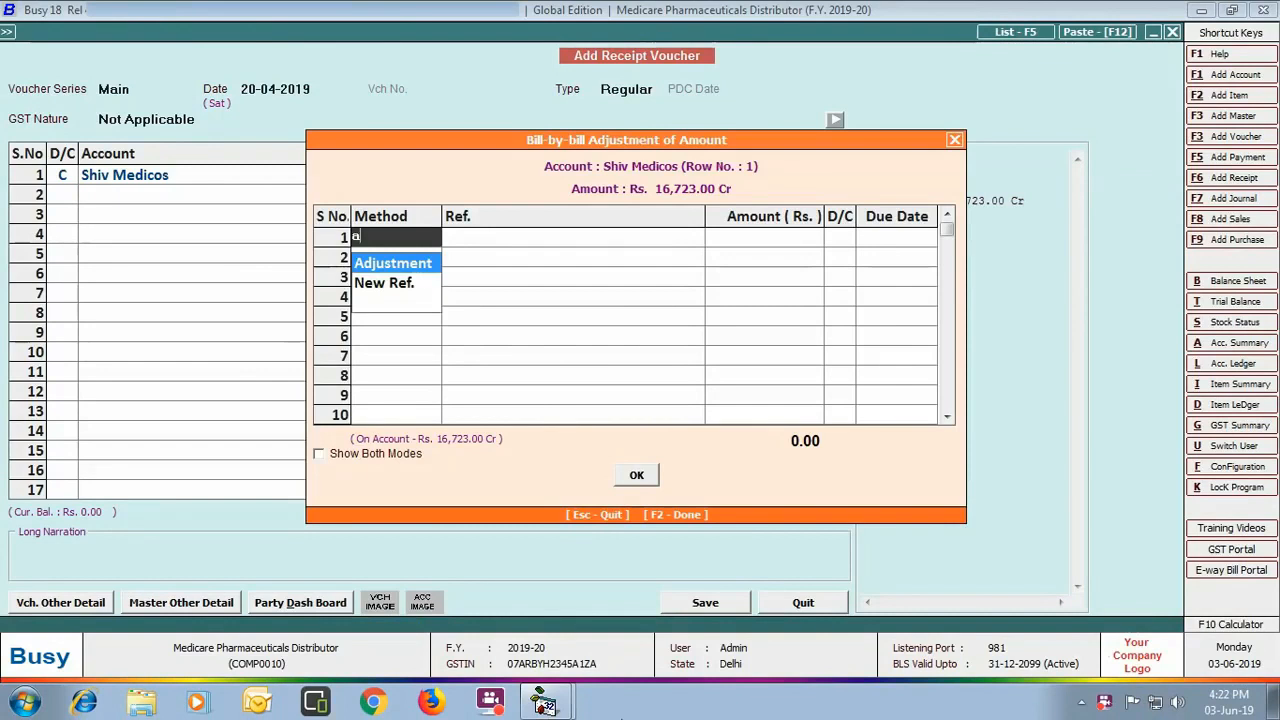
key(Return)
text(sh)
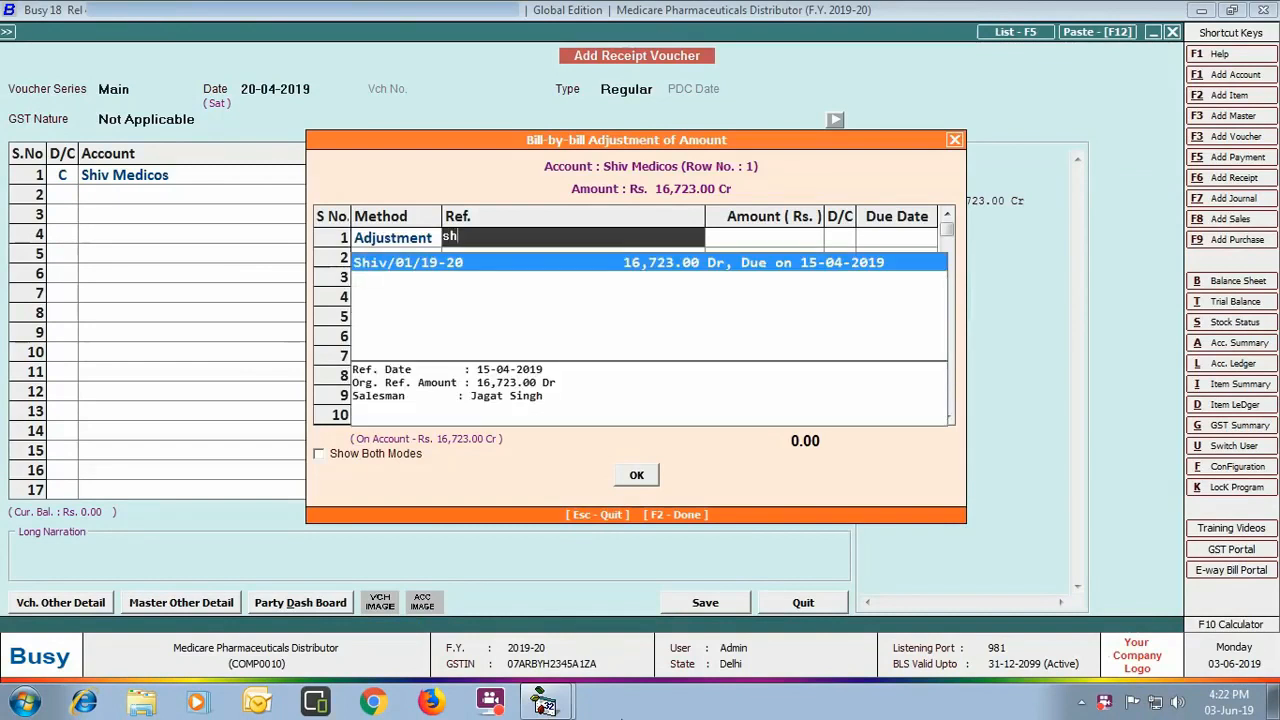
key(Return)
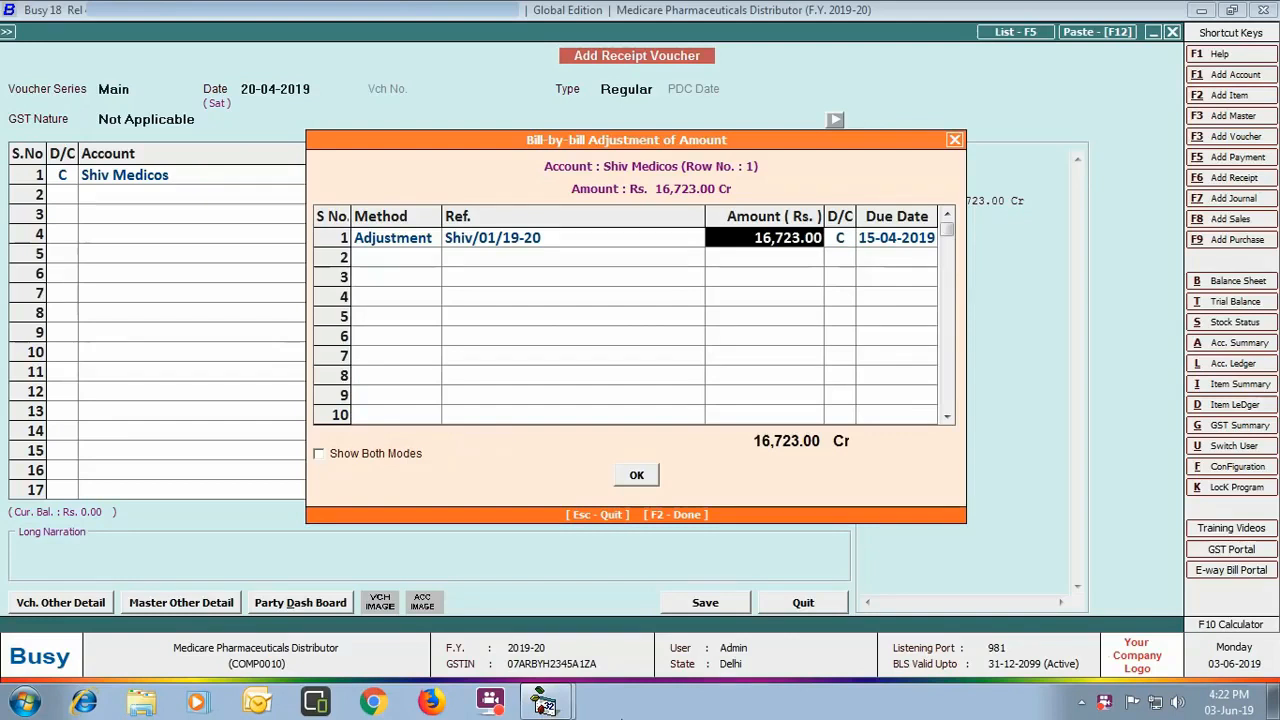
key(Return)
key(Return)
click(620, 476)
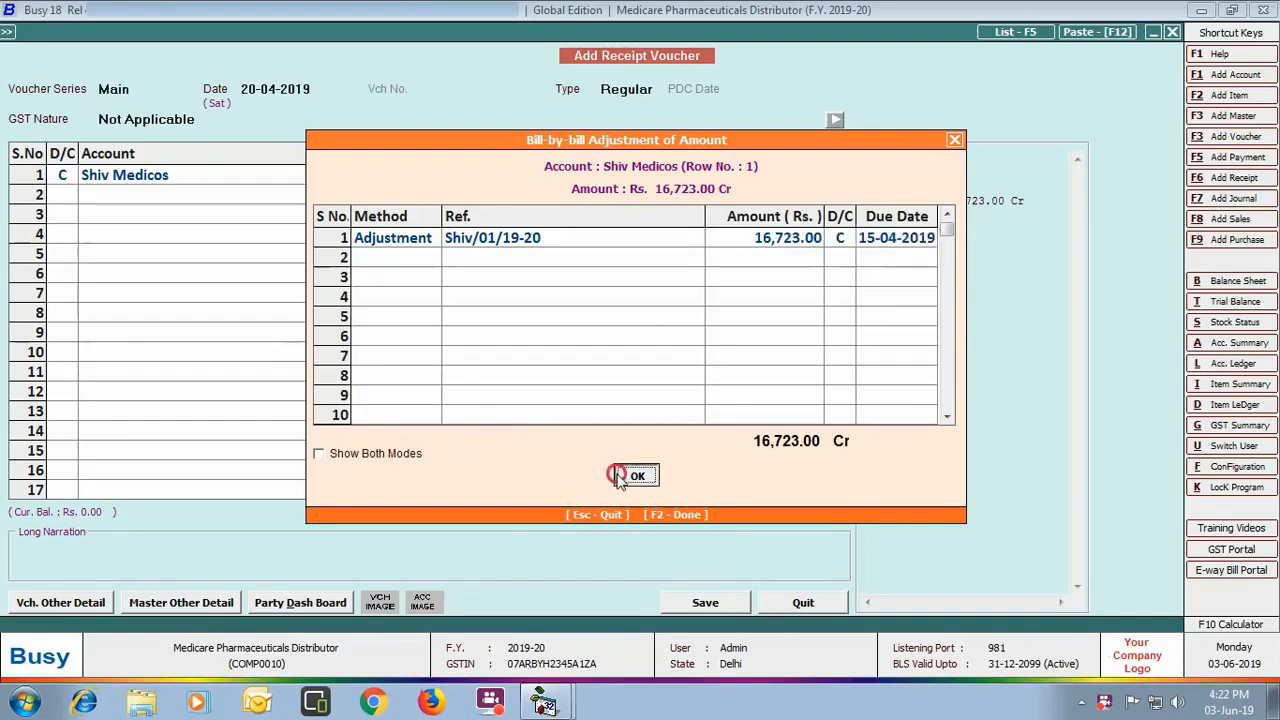
Step: Debit Punjab National Bank and save the receipt
key(Return)
key(Return)
text(pu)
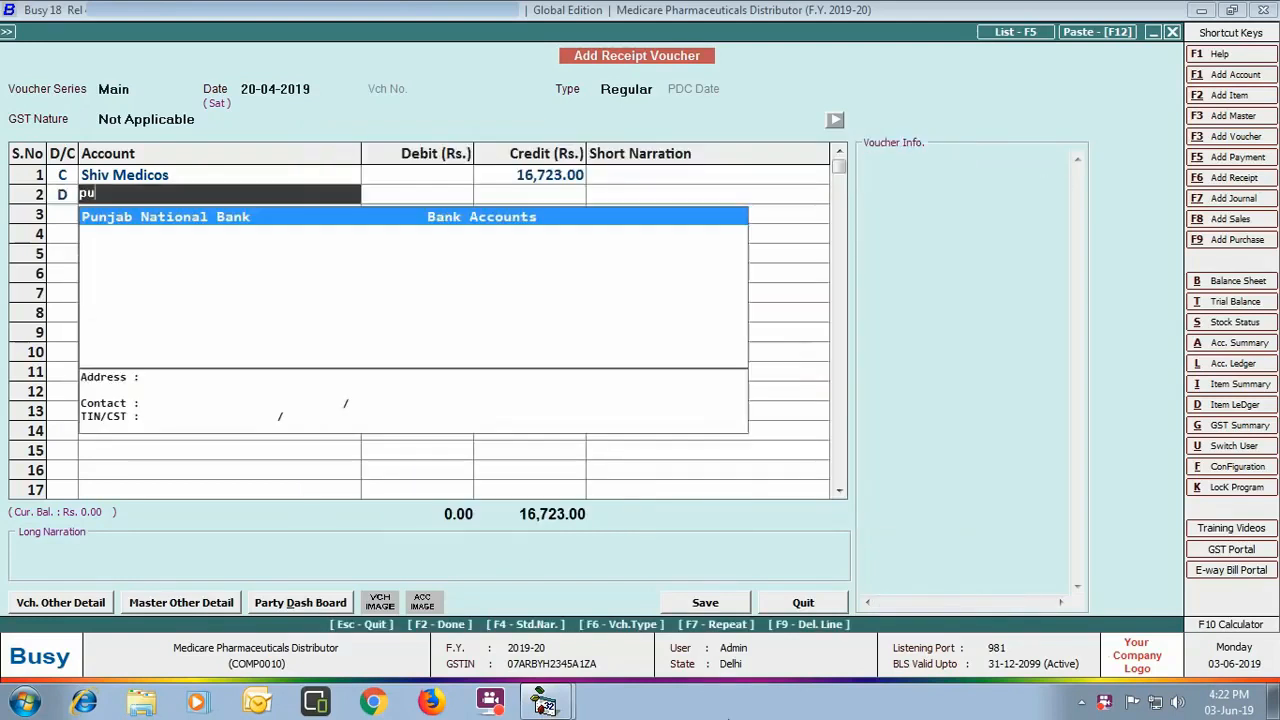
key(Return)
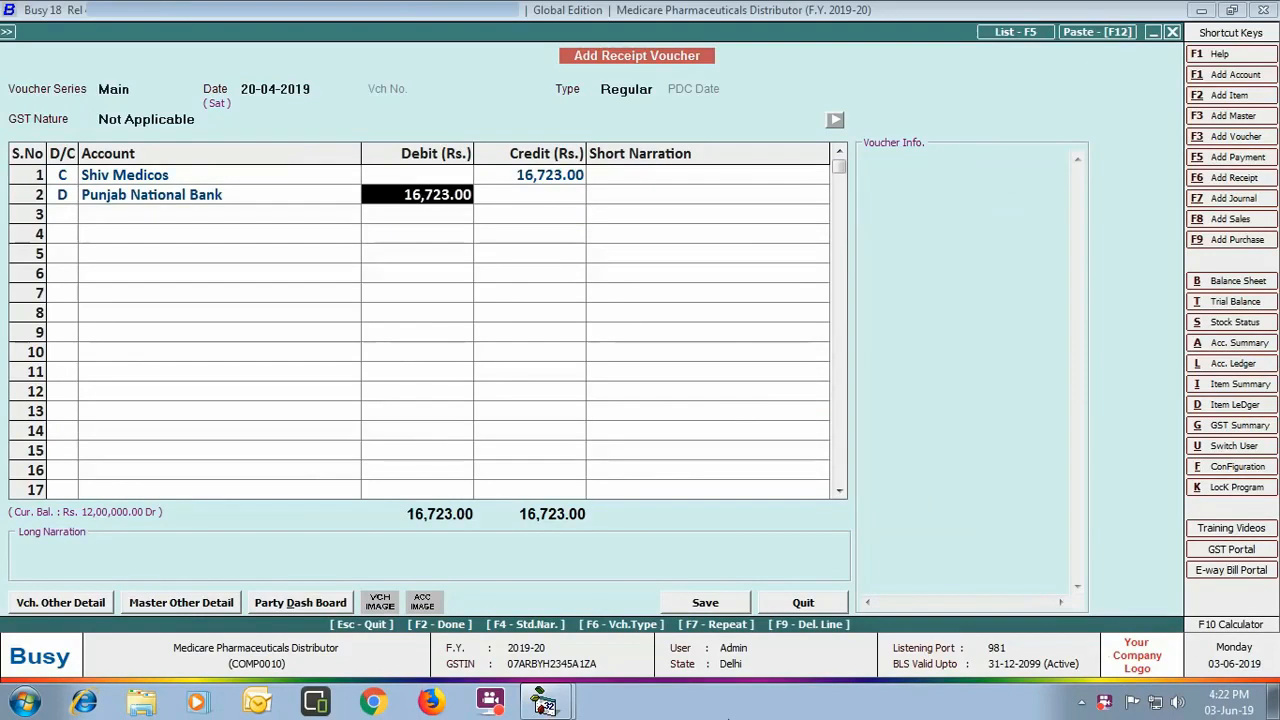
click(706, 603)
click(826, 608)
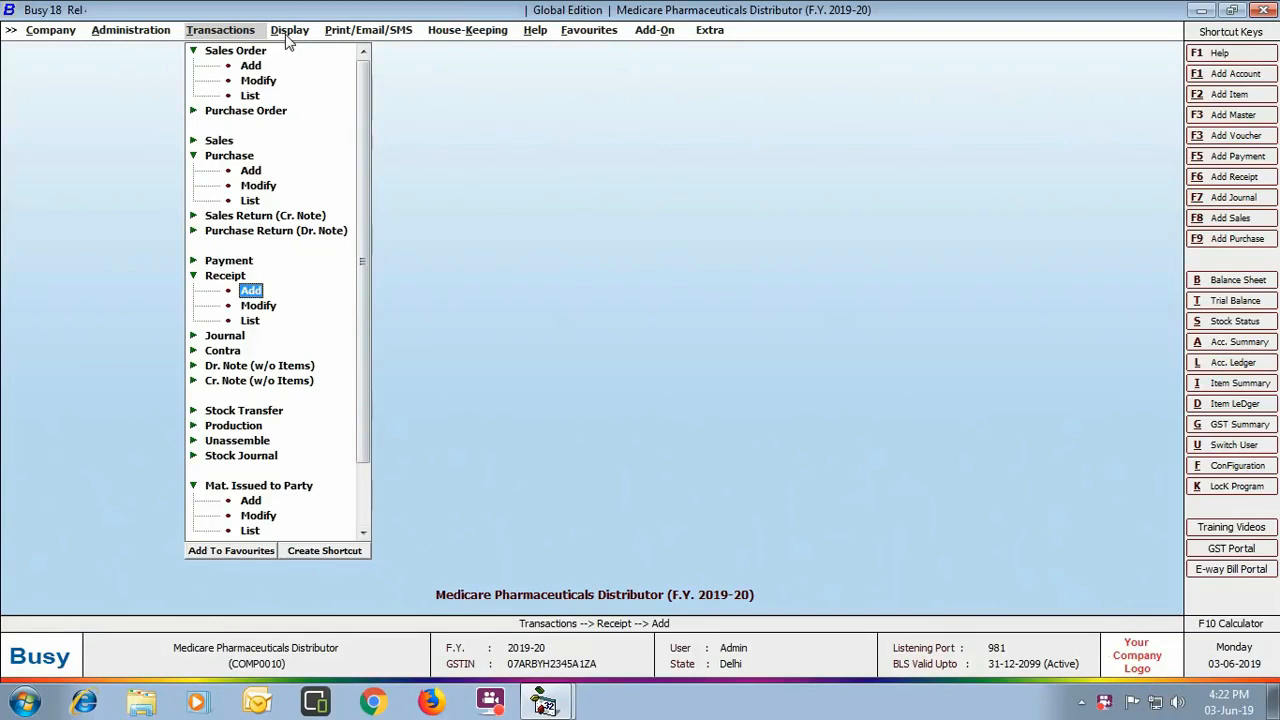
Step: Show all Punjab National Bank reconciliation entries, confirming the 16,723 Shiv Medicos receipt remains uncleared
click(289, 31)
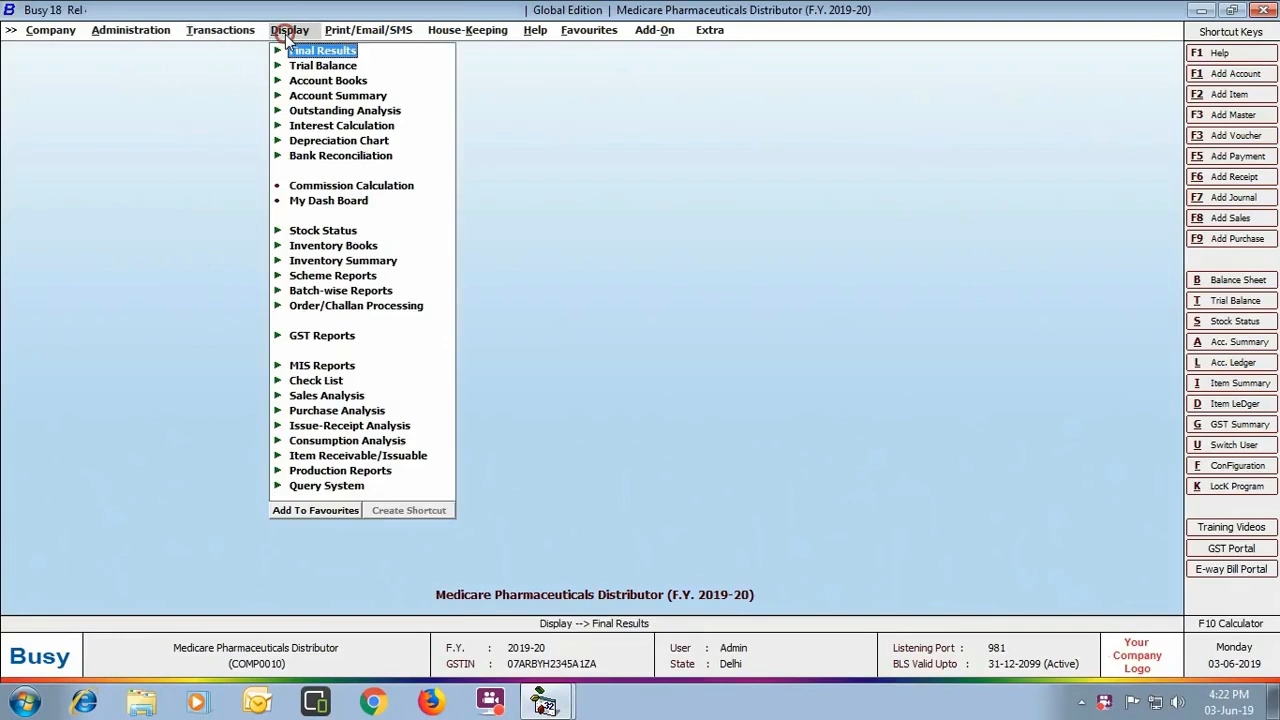
click(388, 158)
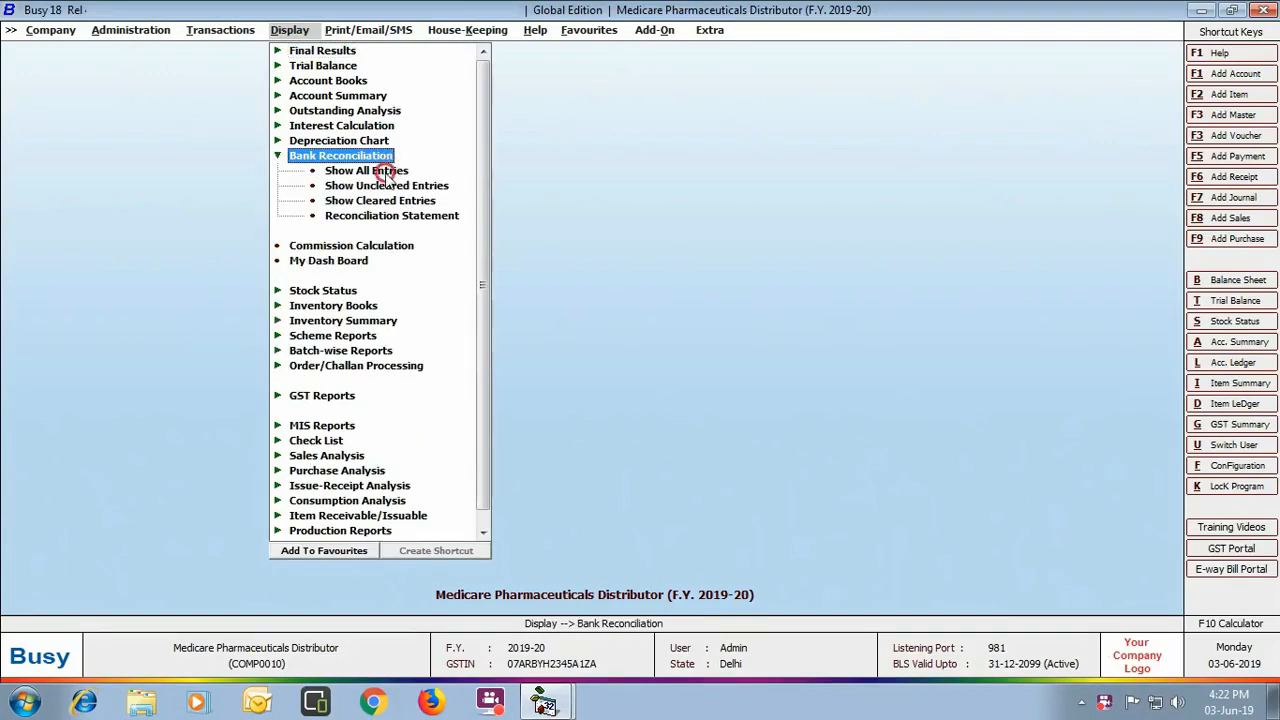
click(386, 174)
key(Return)
key(Return)
key(Return)
key(Return)
key(Return)
key(Return)
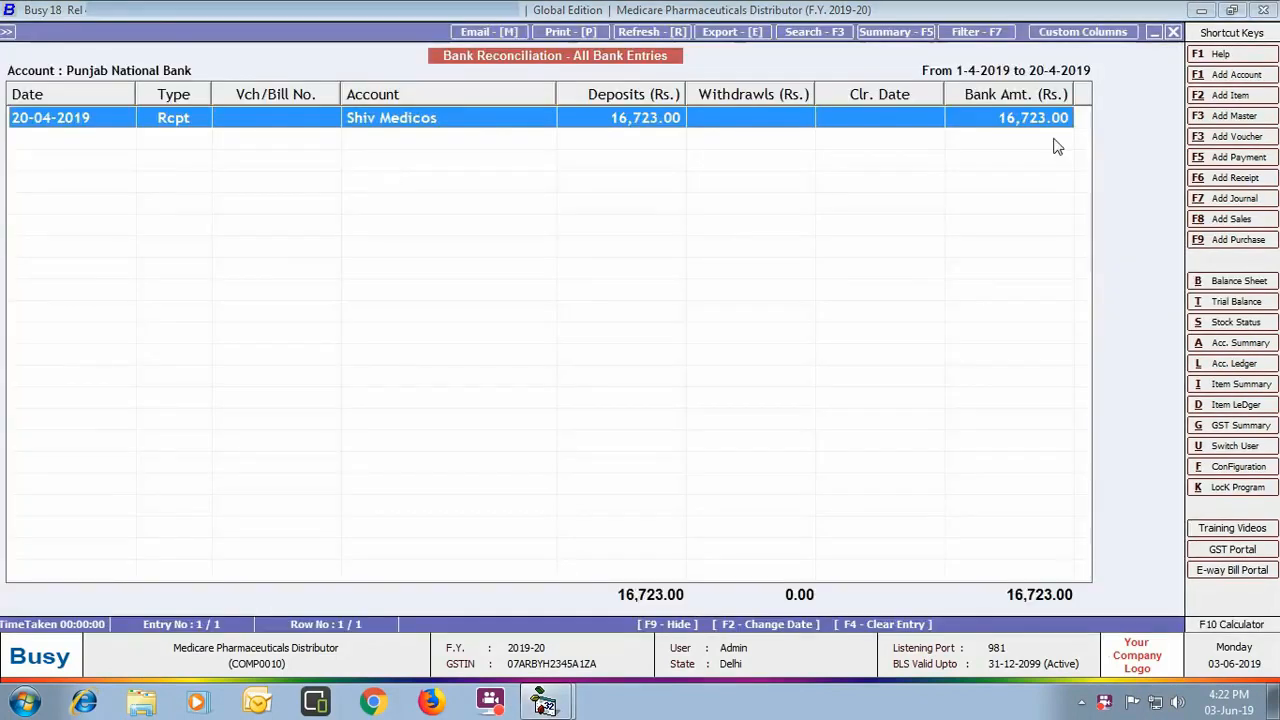
key(Return)
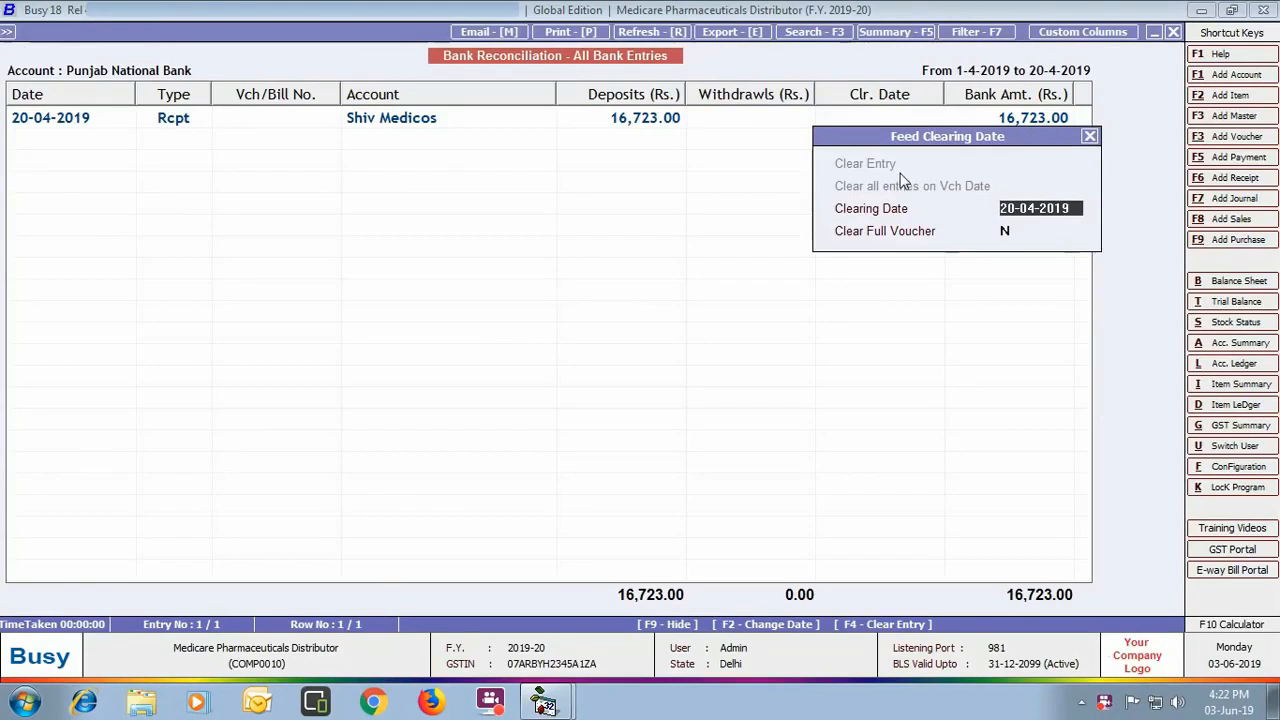
click(1089, 136)
click(1173, 32)
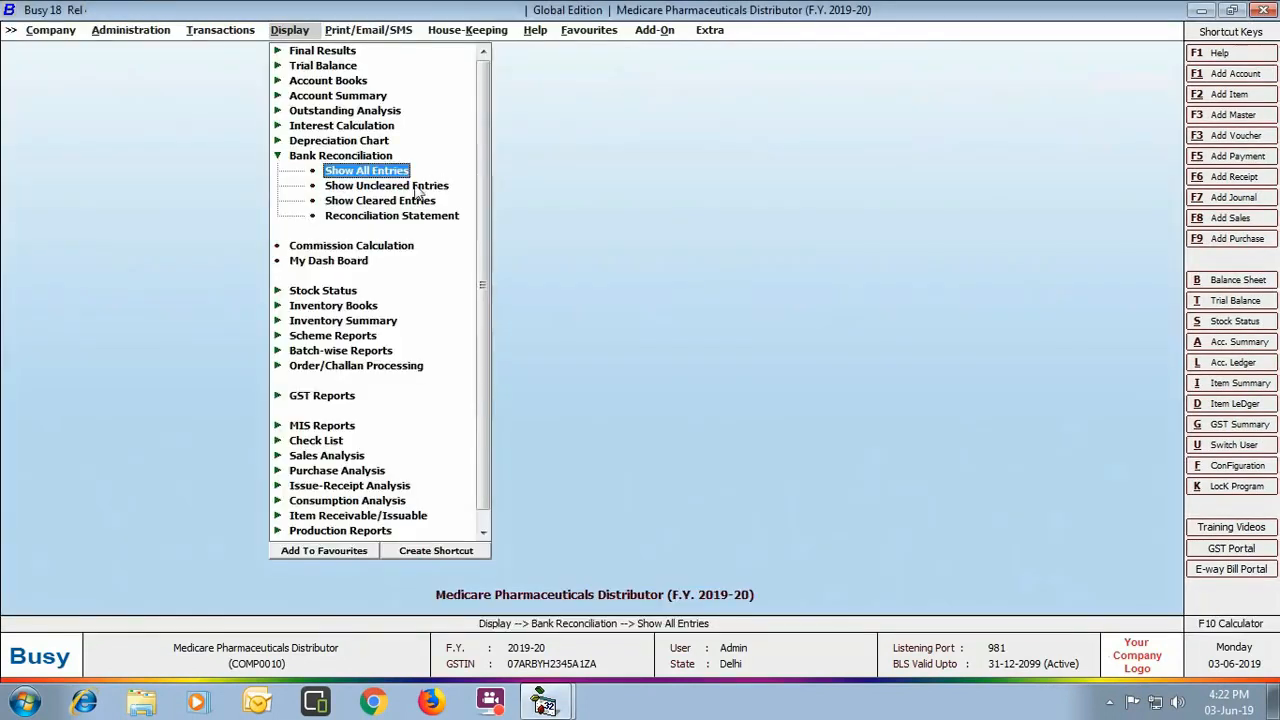
click(400, 246)
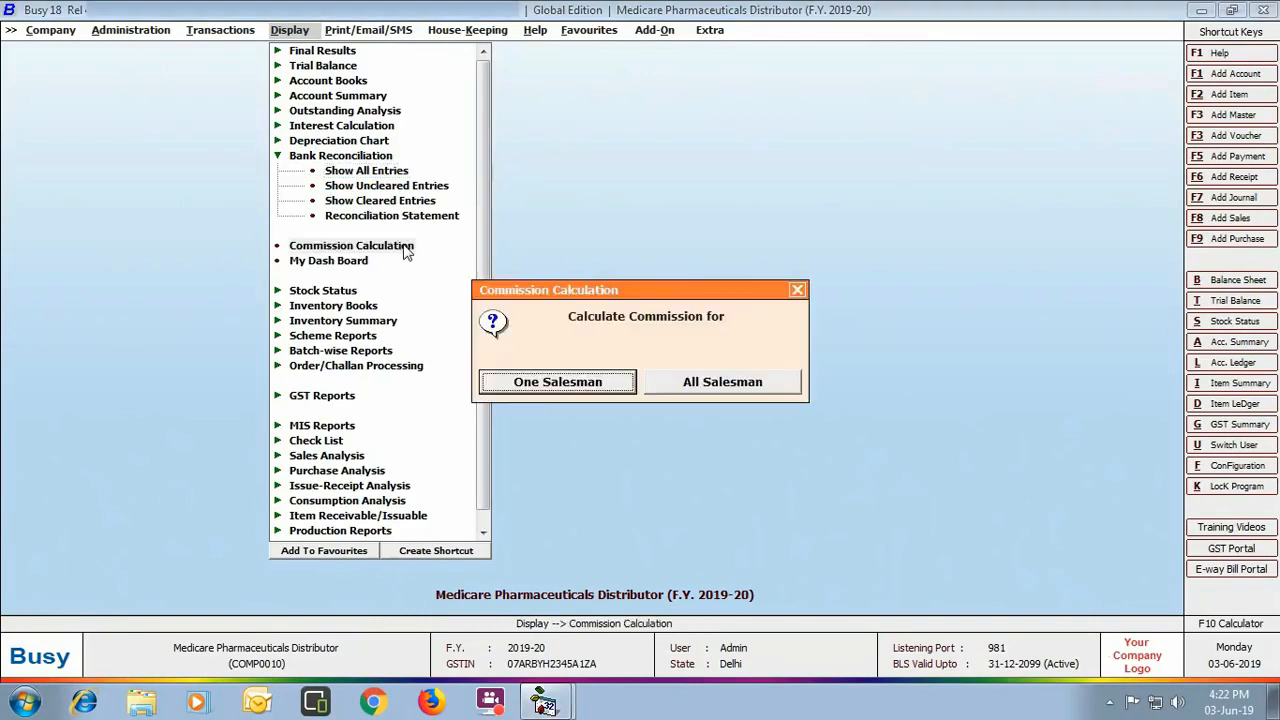
Step: Calculate one salesman's commission, showing 319.00 on the 16,723 Shiv Medicos sale, then close it
click(593, 392)
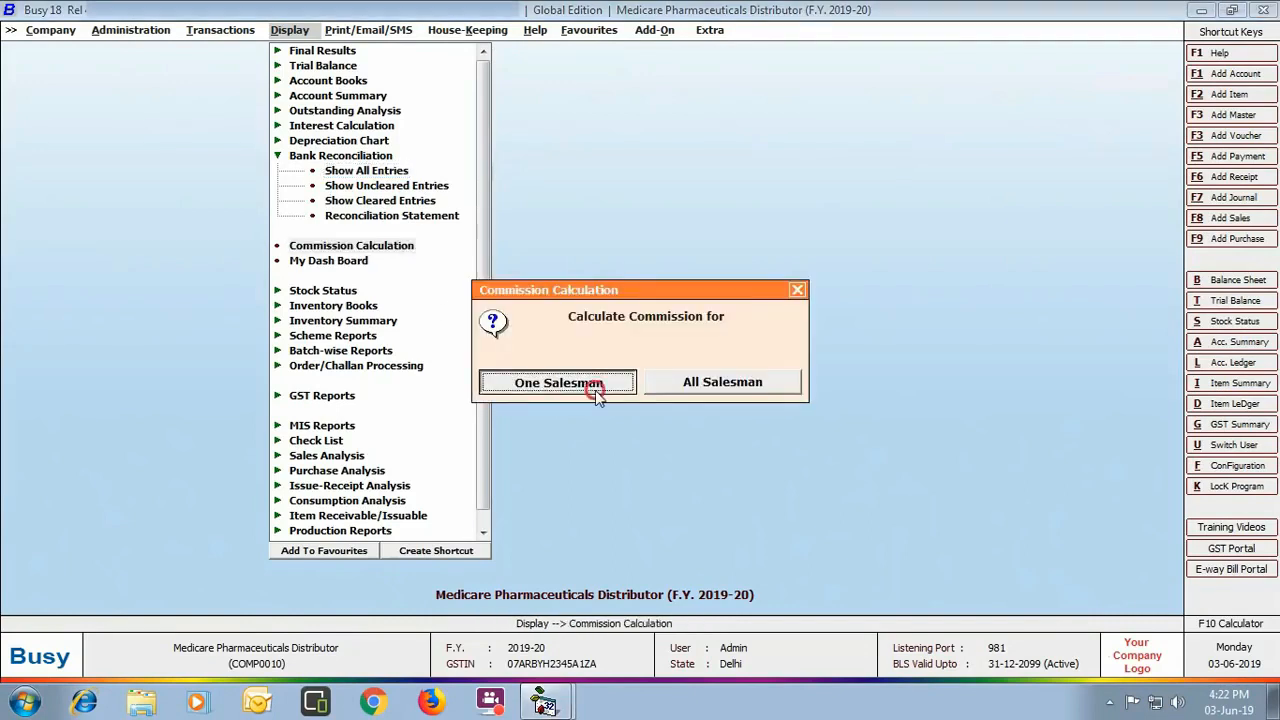
key(Return)
key(Return)
key(Return)
key(Return)
key(Return)
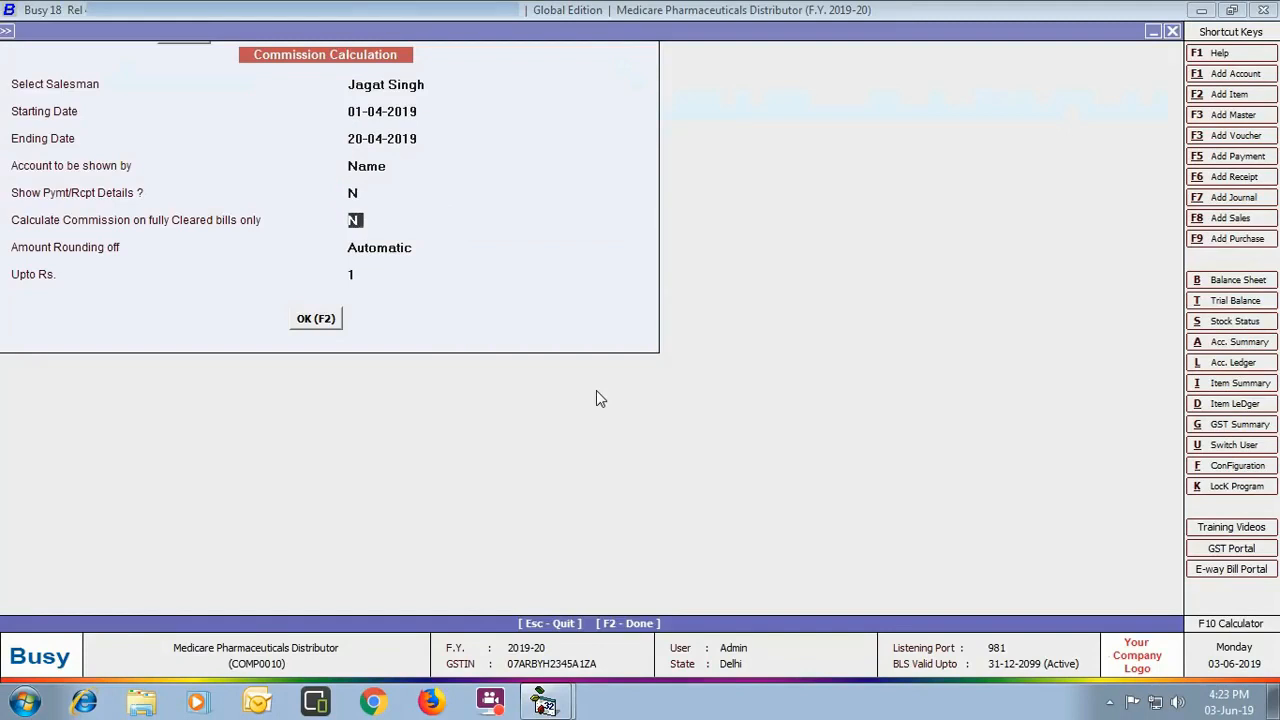
key(Return)
key(Return)
key(Return)
key(Return)
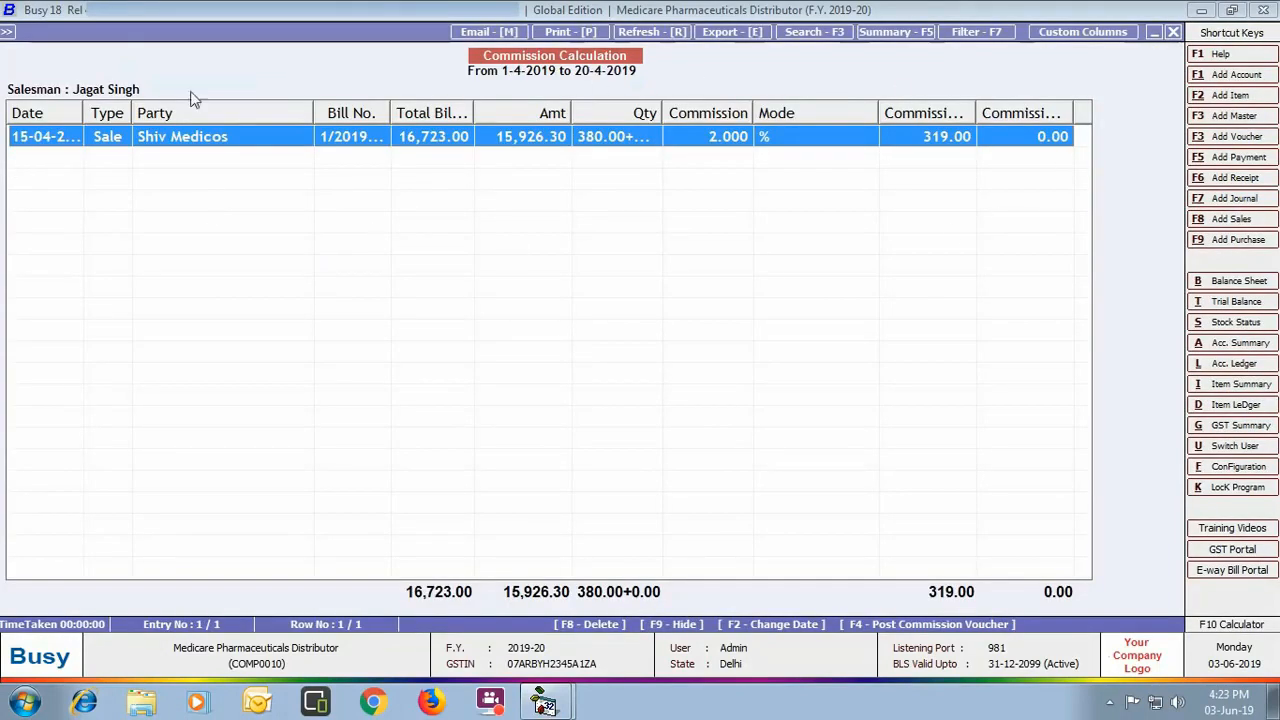
click(1174, 31)
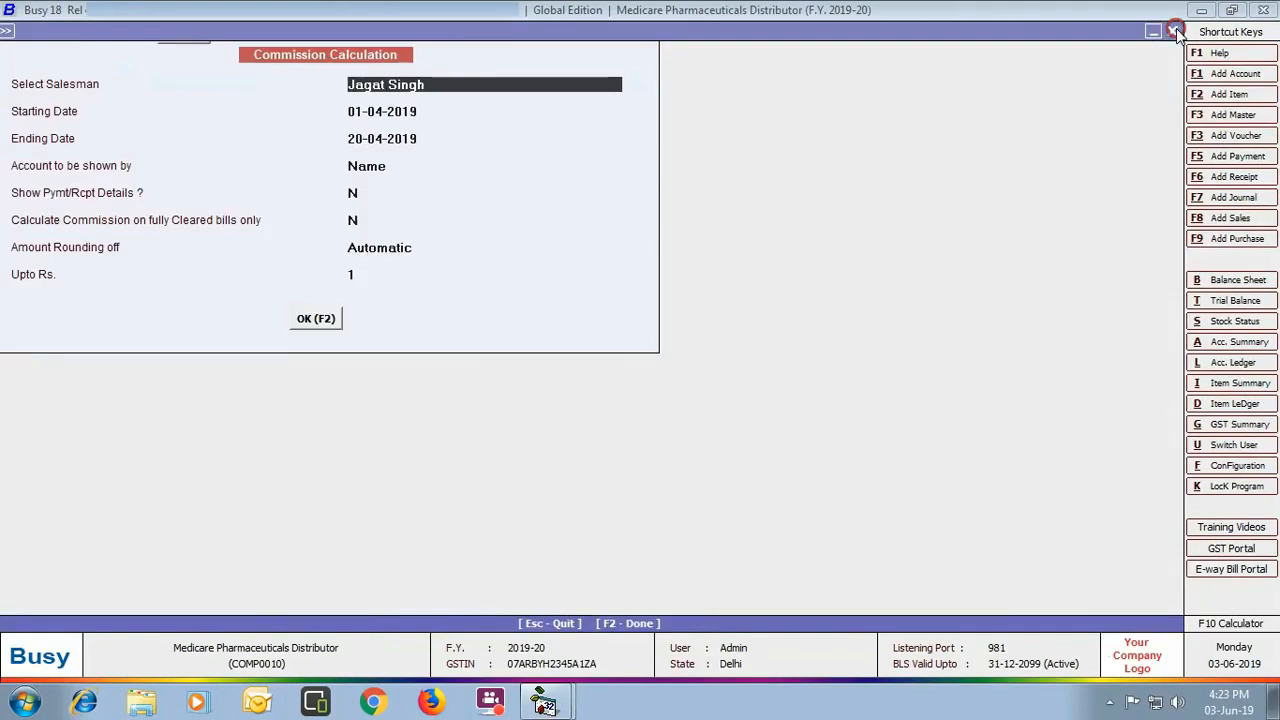
click(1176, 31)
click(798, 285)
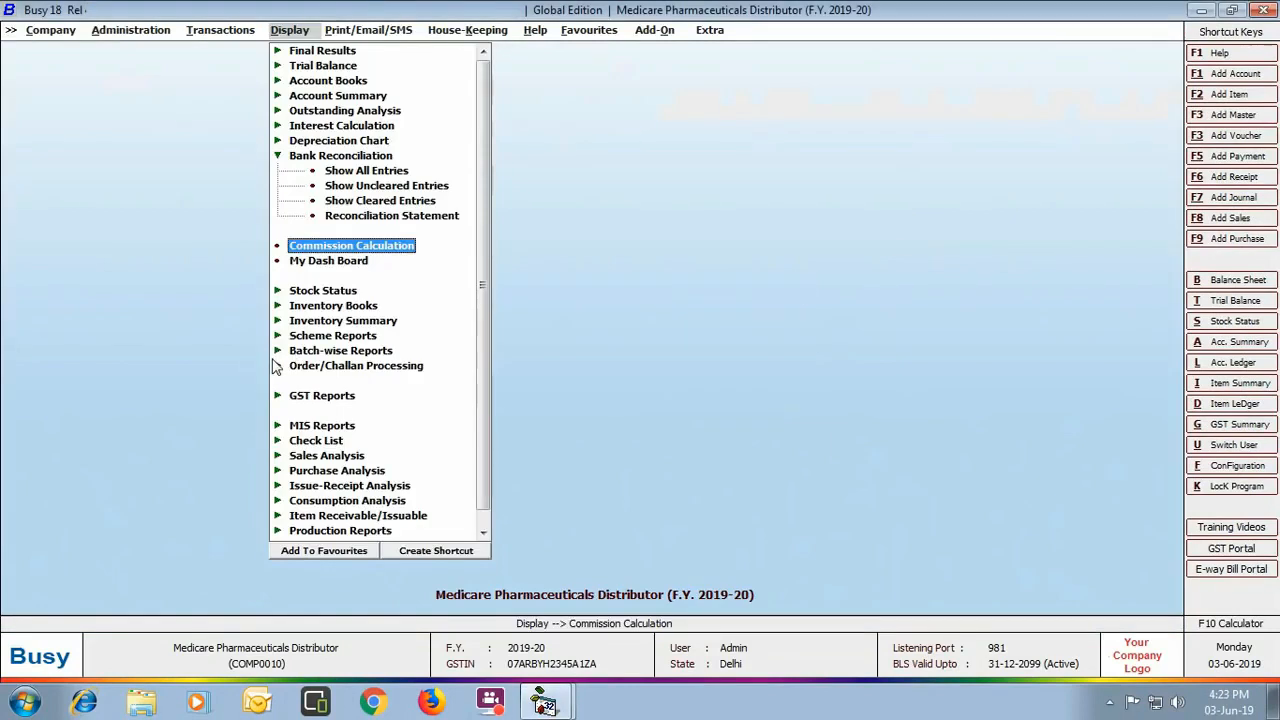
click(378, 351)
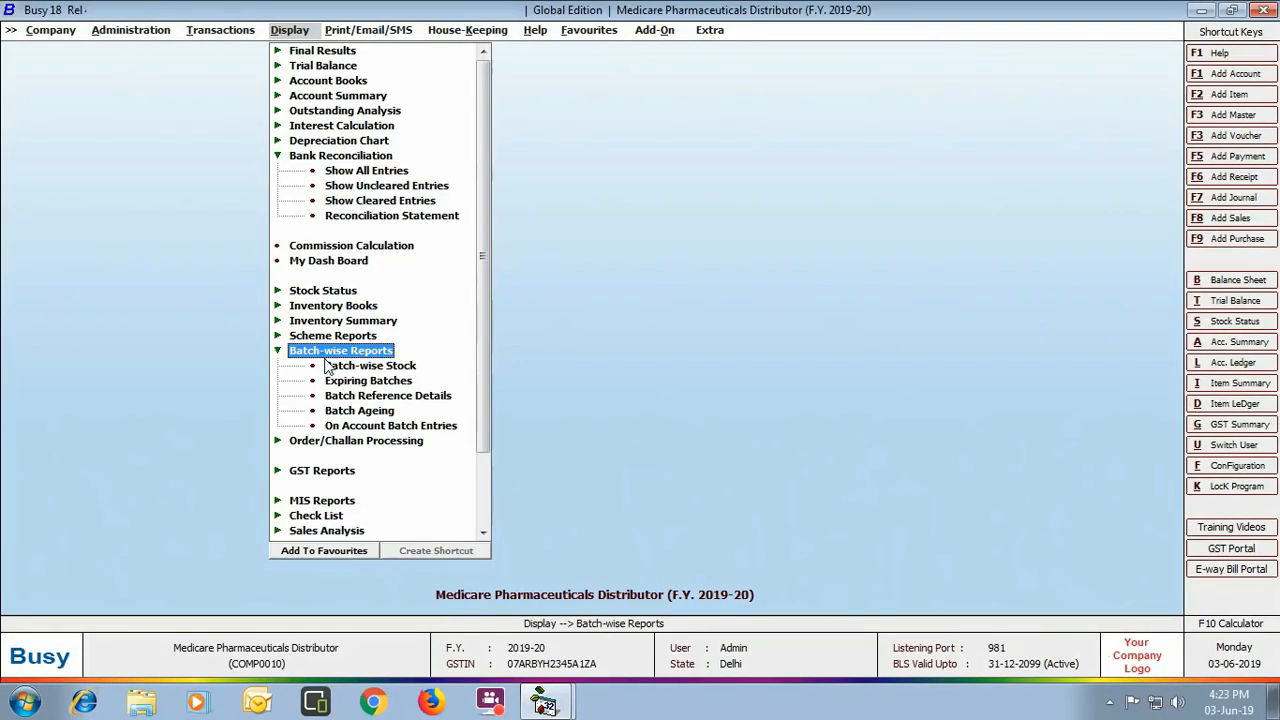
Step: Run a summary batch-wise stock report for all items showing 1,144.00 pending, then close it
click(398, 368)
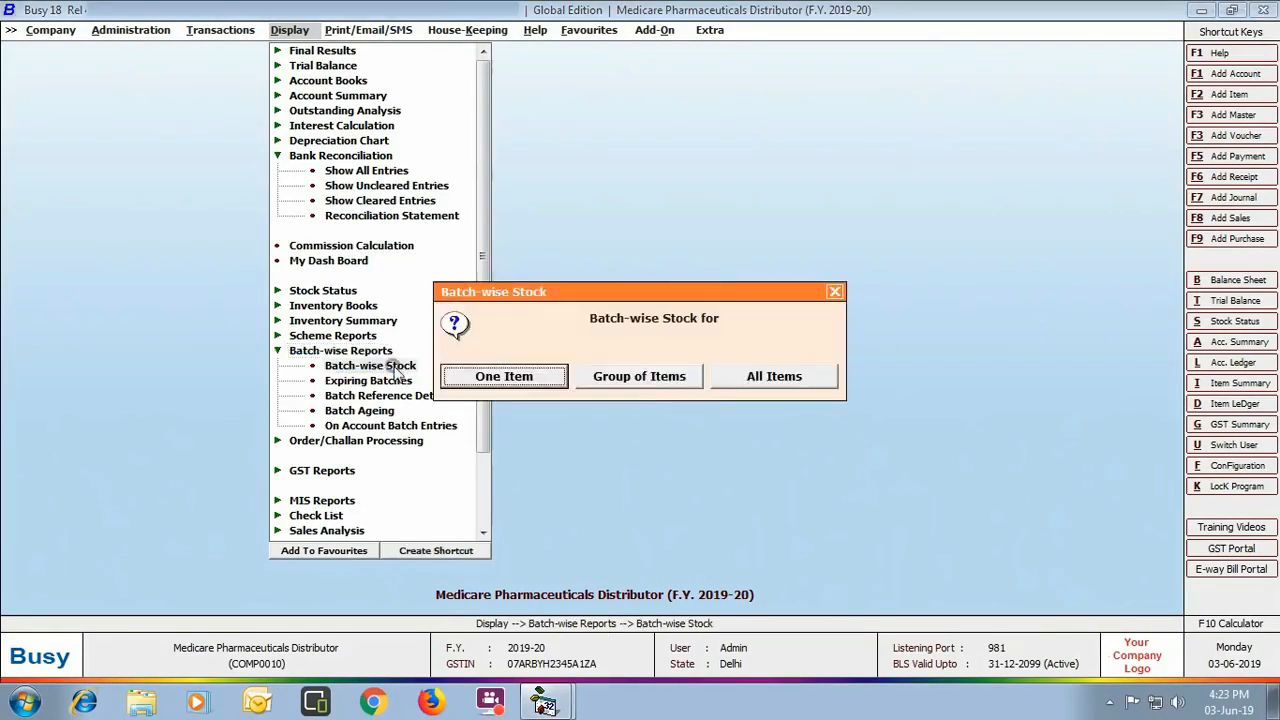
click(750, 381)
click(720, 383)
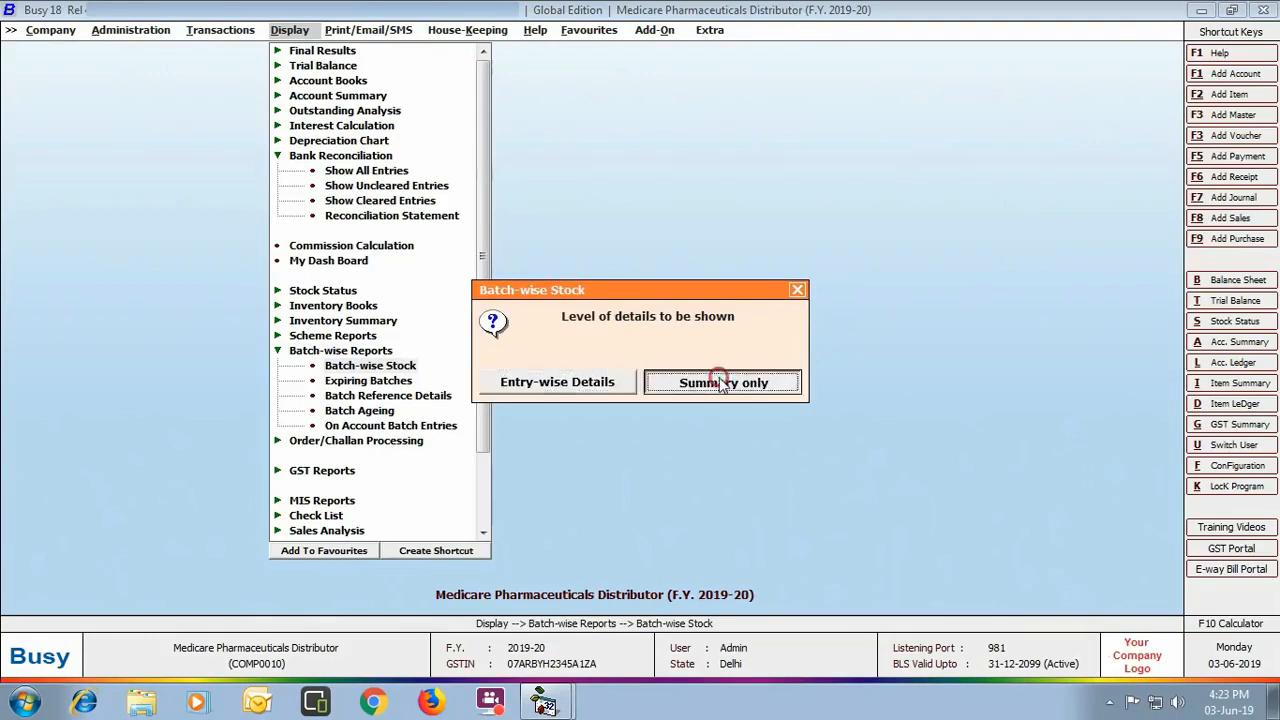
click(210, 290)
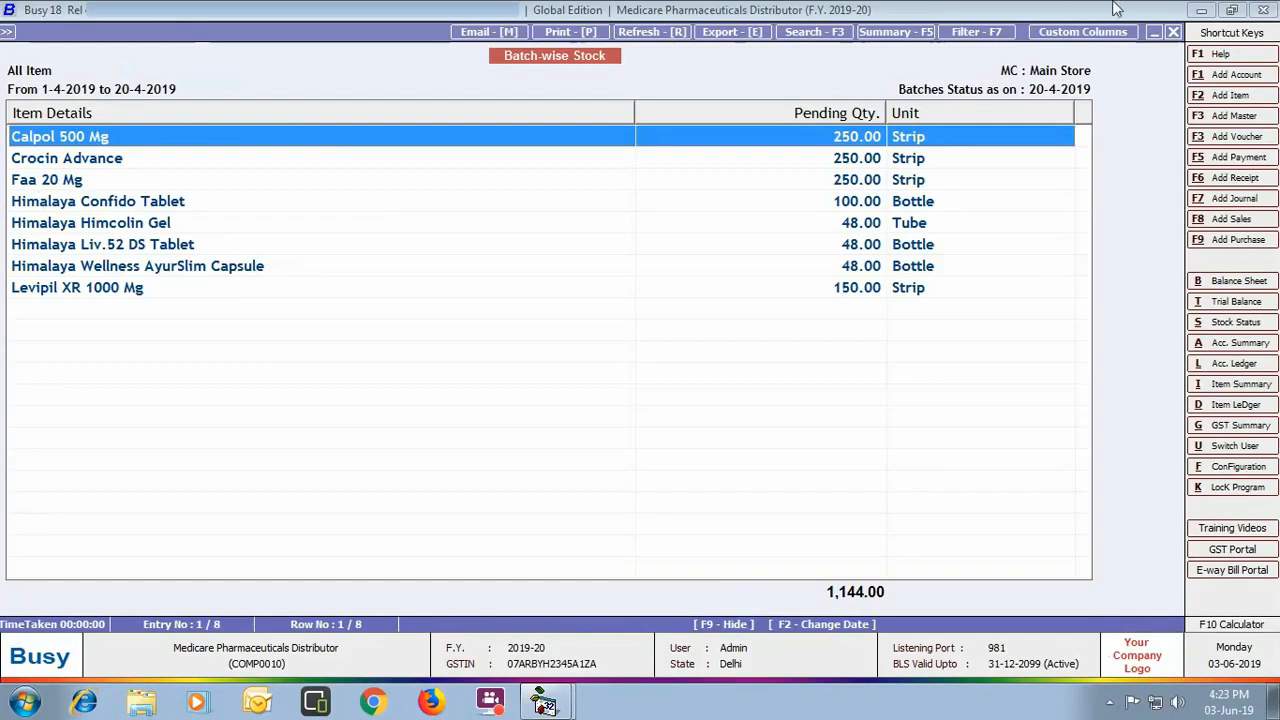
click(1173, 32)
key(Escape)
key(Escape)
key(Escape)
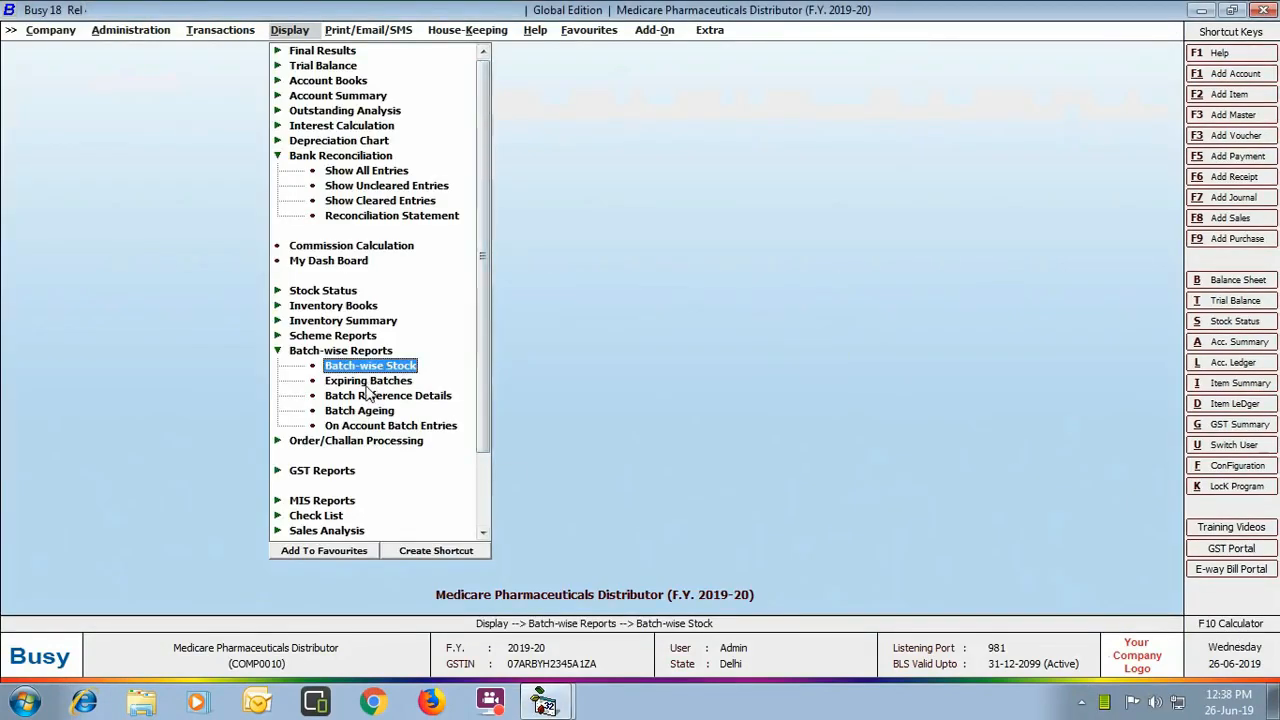
Step: Summarize all items' batches expiring till 20-04-2019, showing 48 Himalaya Liv.52 DS Tablet bottles expired
click(366, 381)
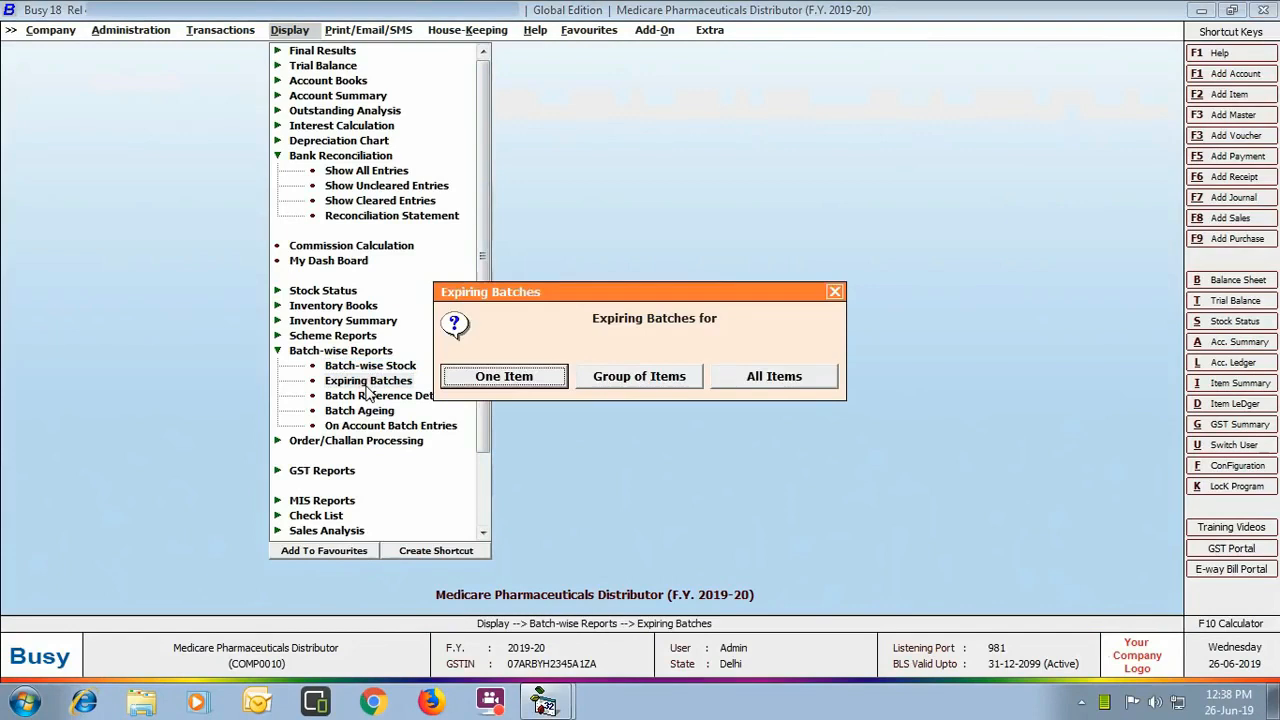
click(814, 384)
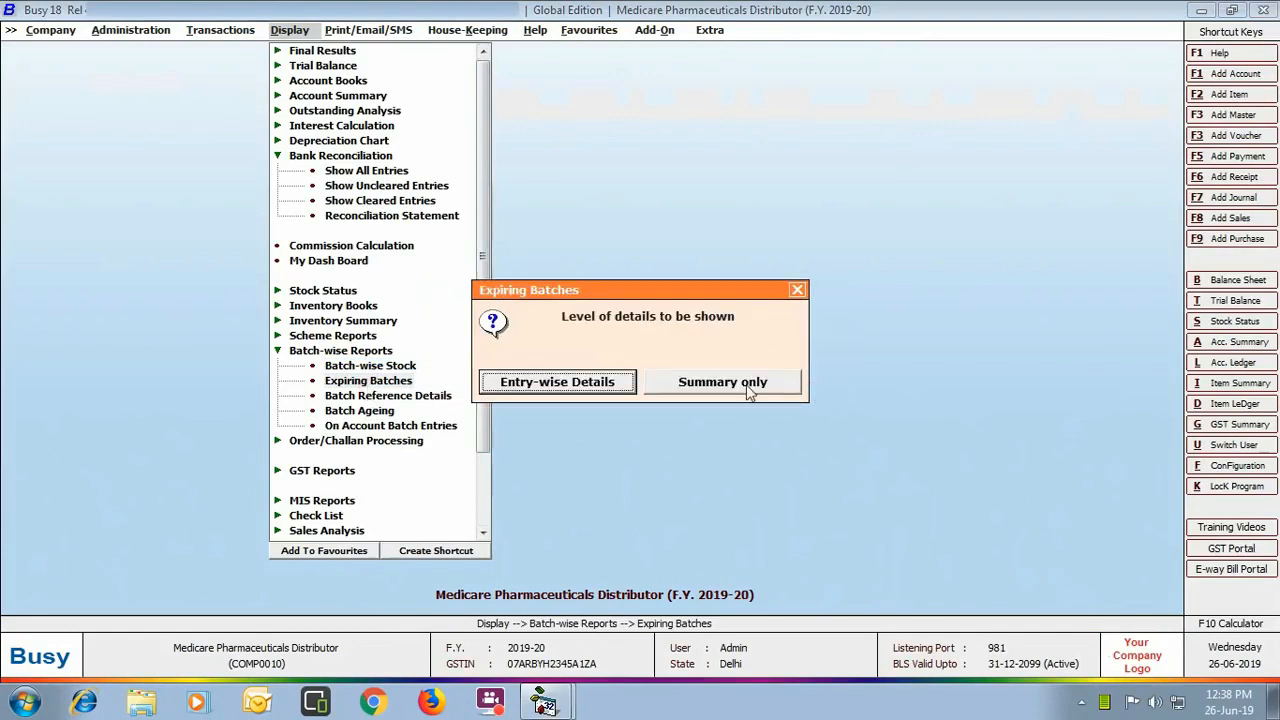
click(750, 388)
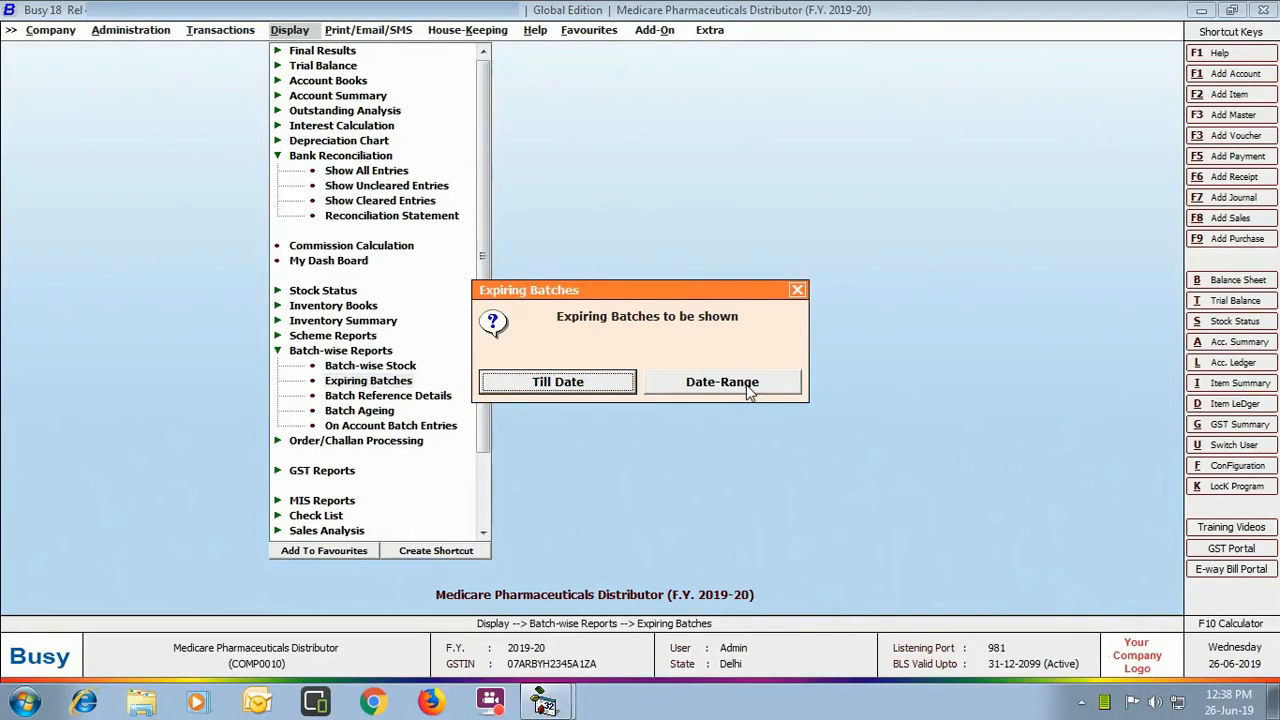
click(599, 381)
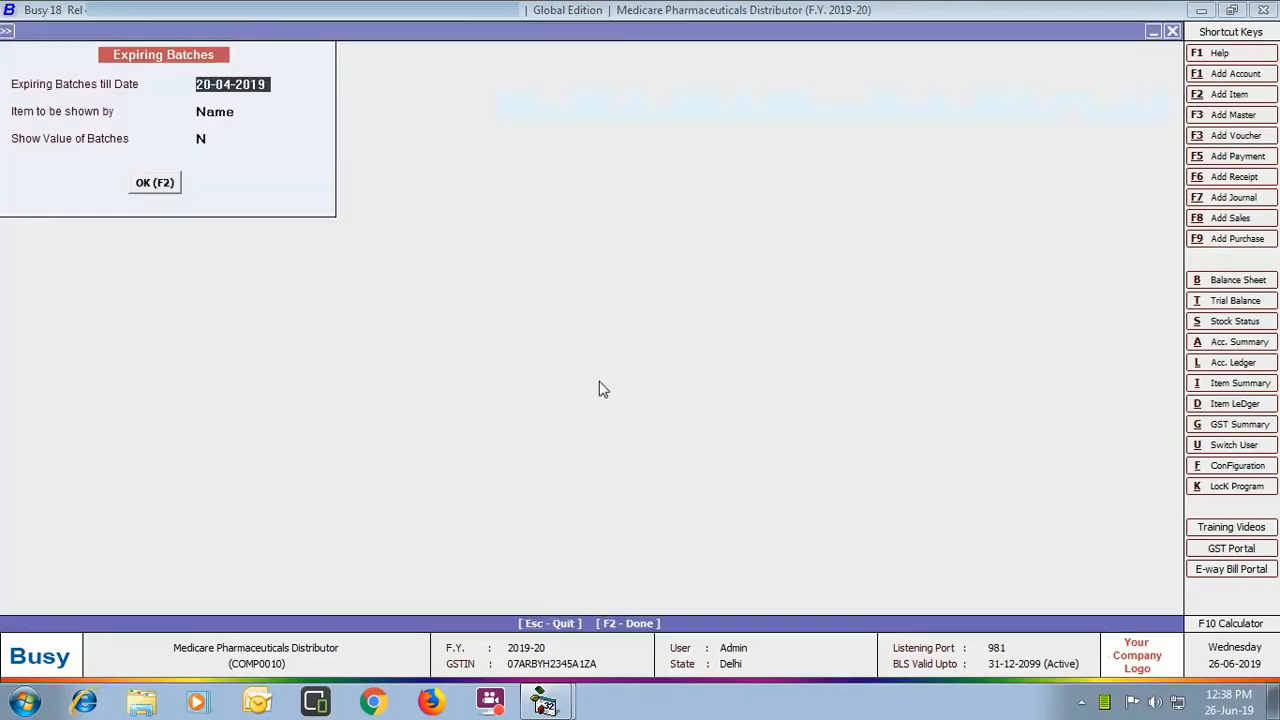
click(156, 182)
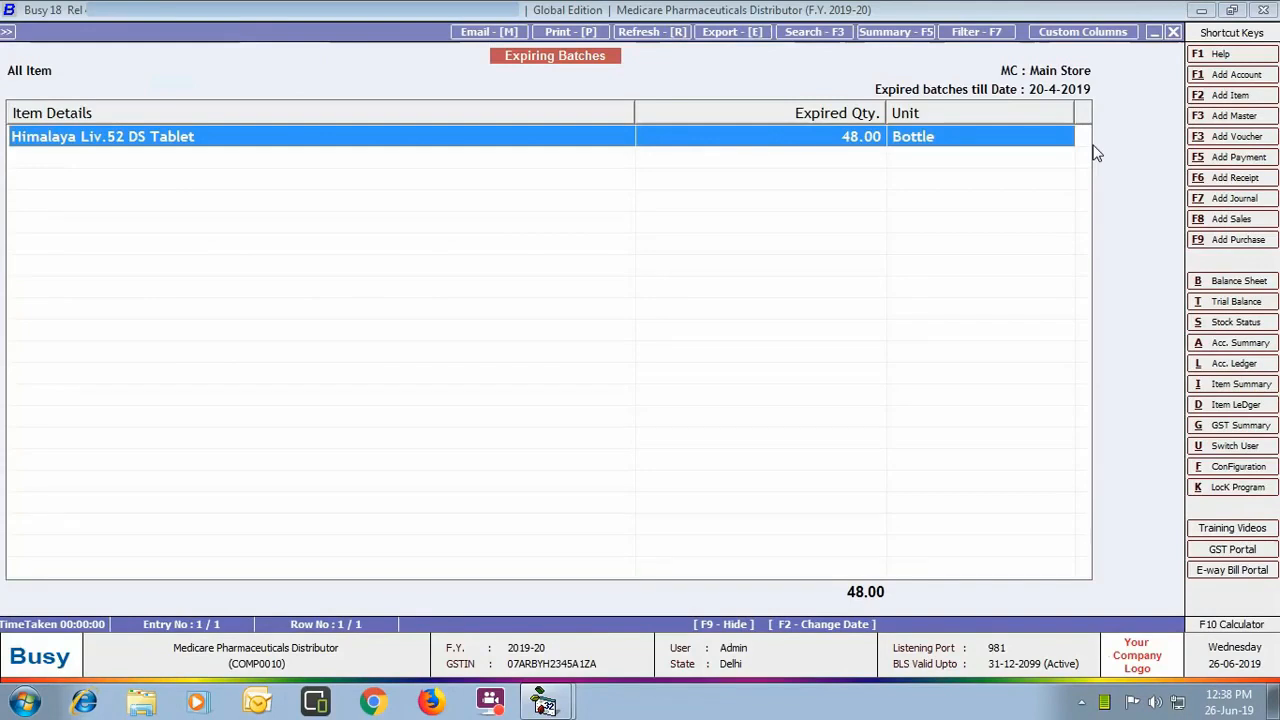
click(1173, 32)
key(Escape)
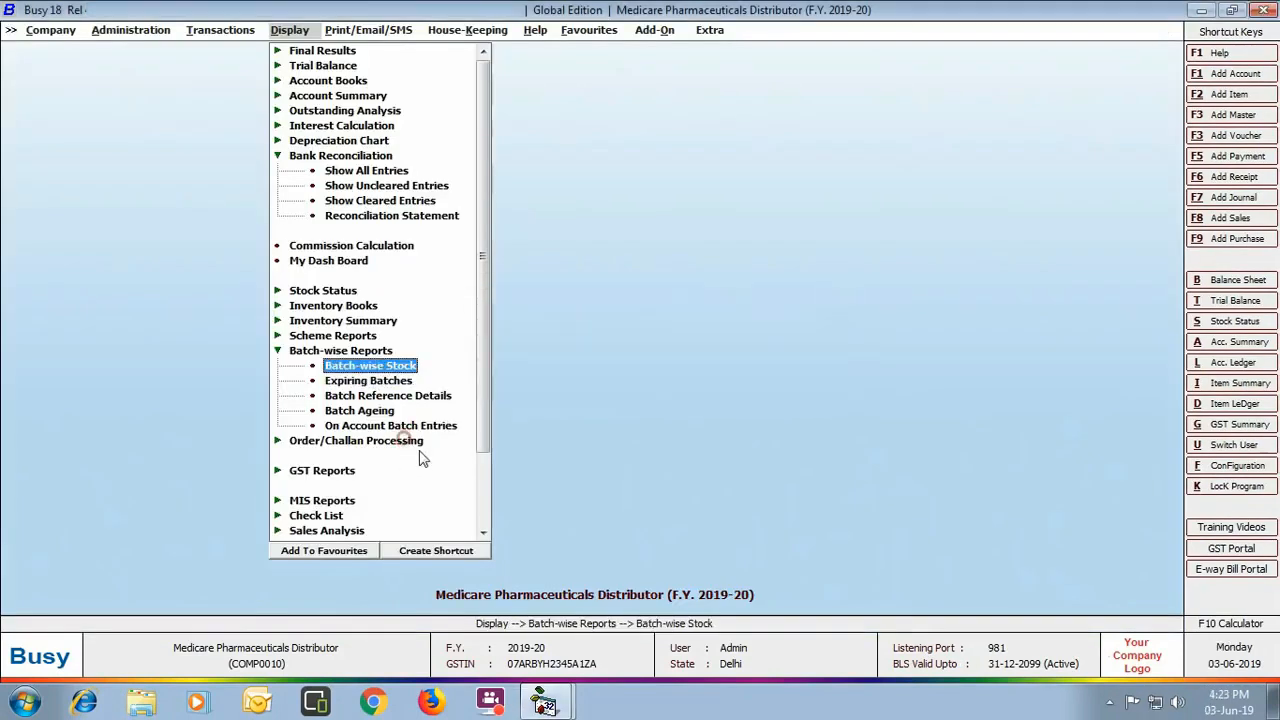
click(417, 440)
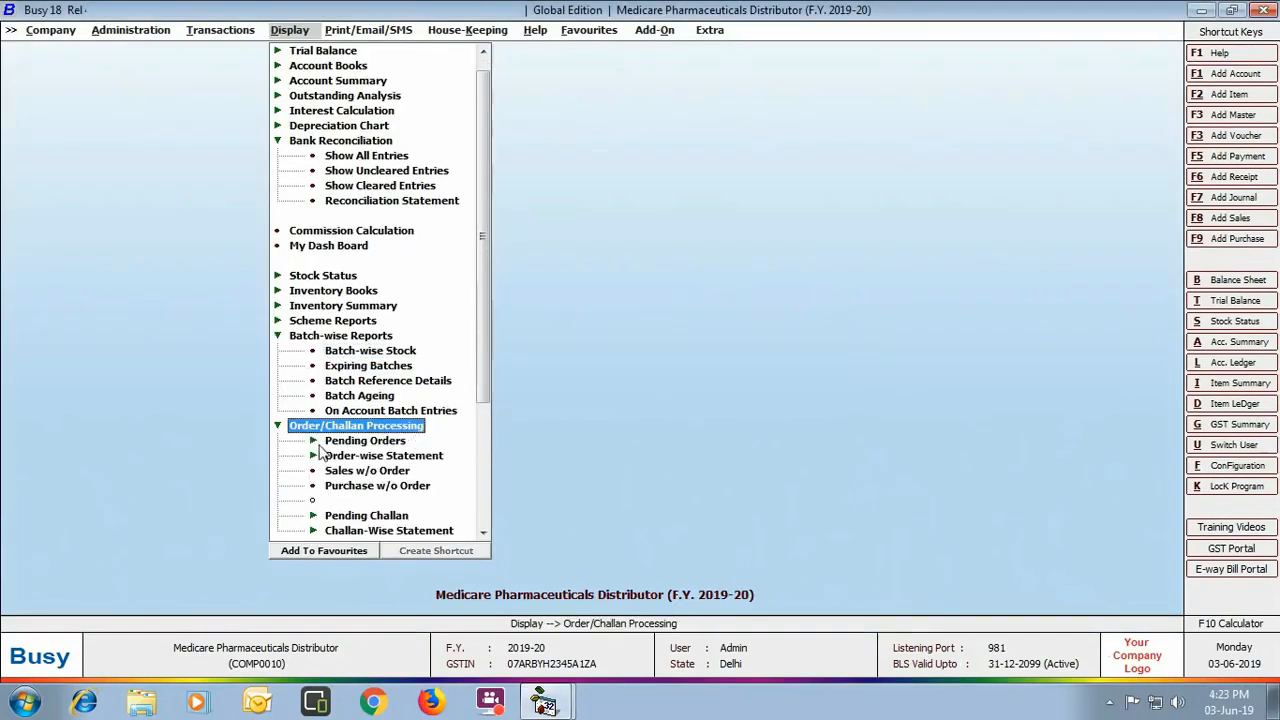
Step: Run the date-wise sales order statement showing all 380 Shiv Medicos units cleared, then close it
click(395, 455)
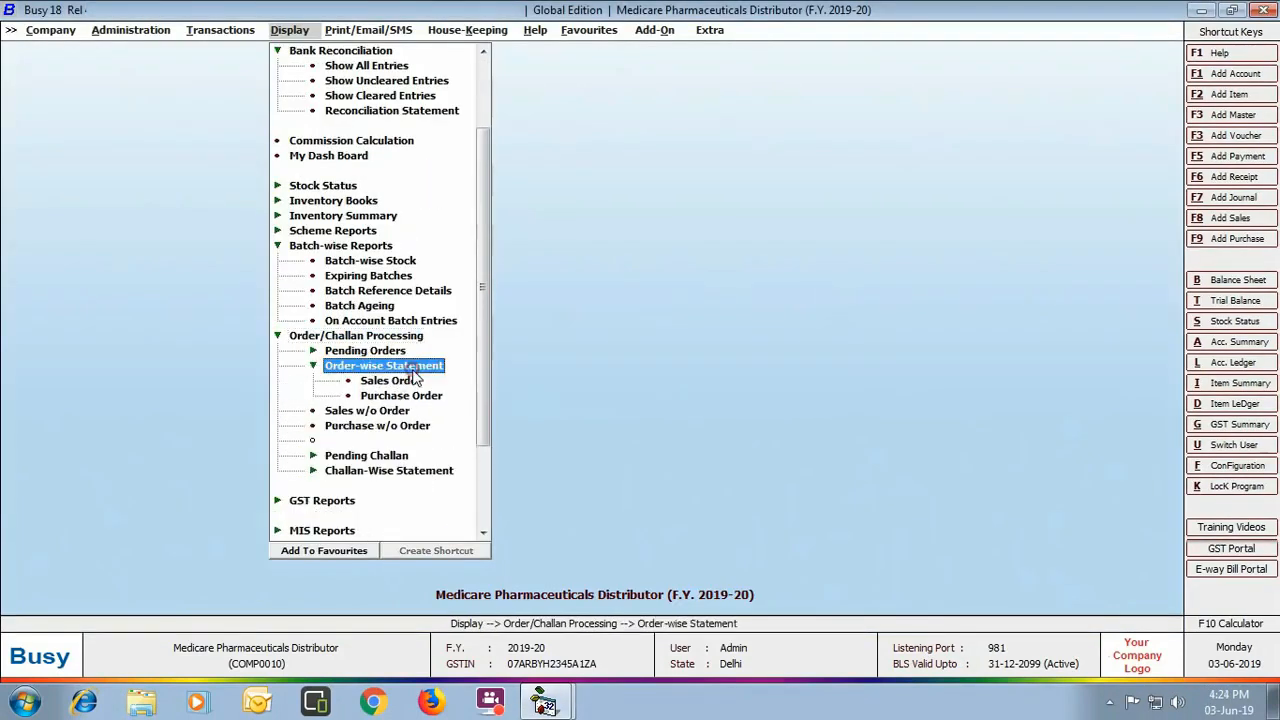
click(410, 380)
click(586, 380)
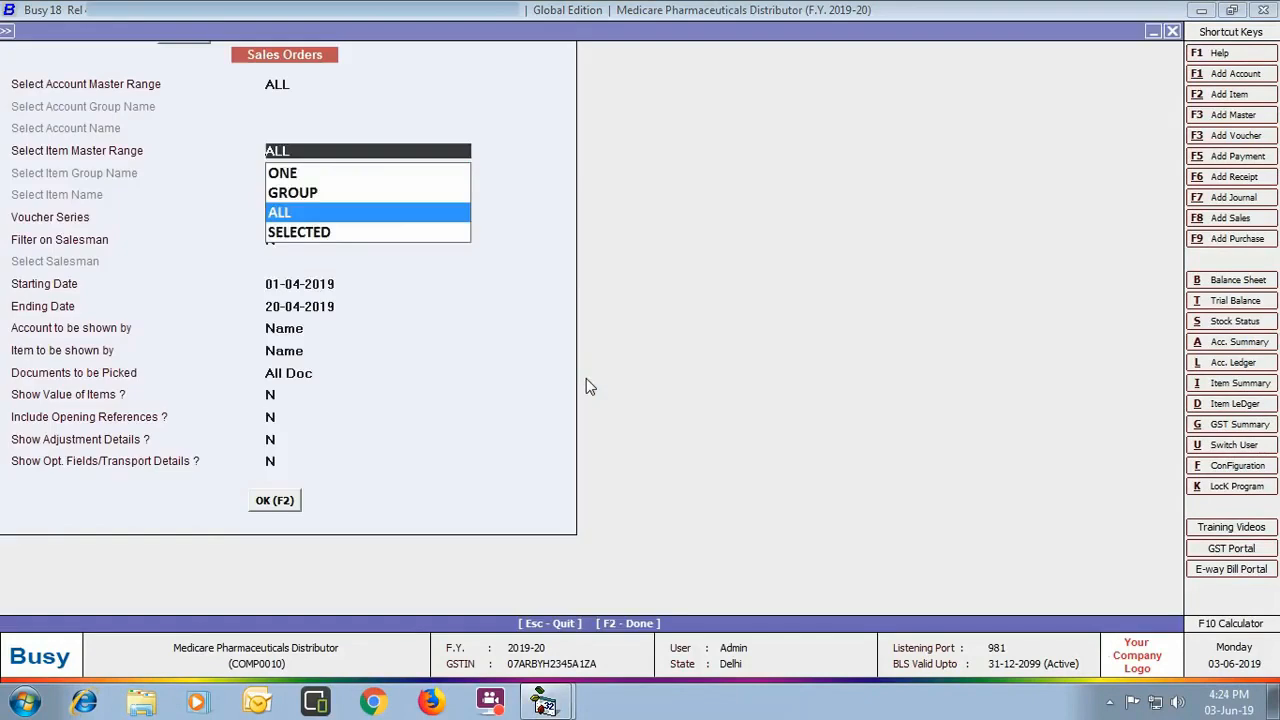
key(Return)
key(Return)
key(Return)
key(Return)
key(Return)
key(F2)
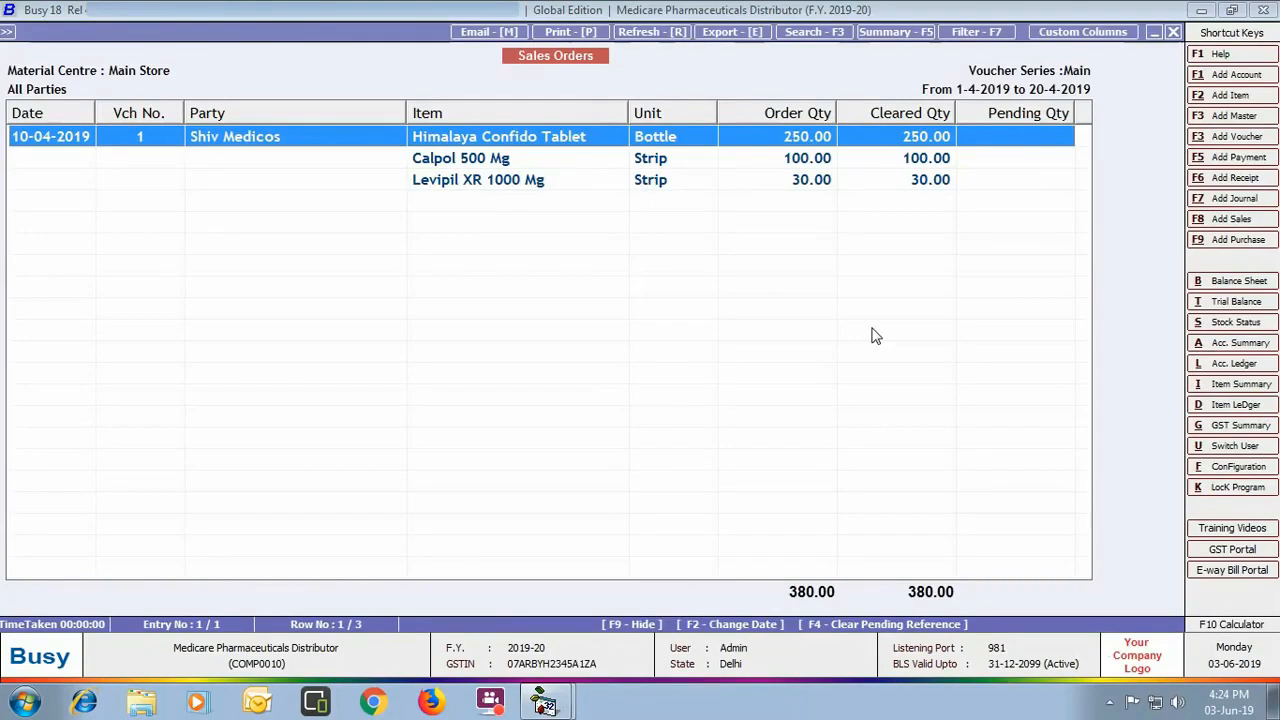
click(1173, 32)
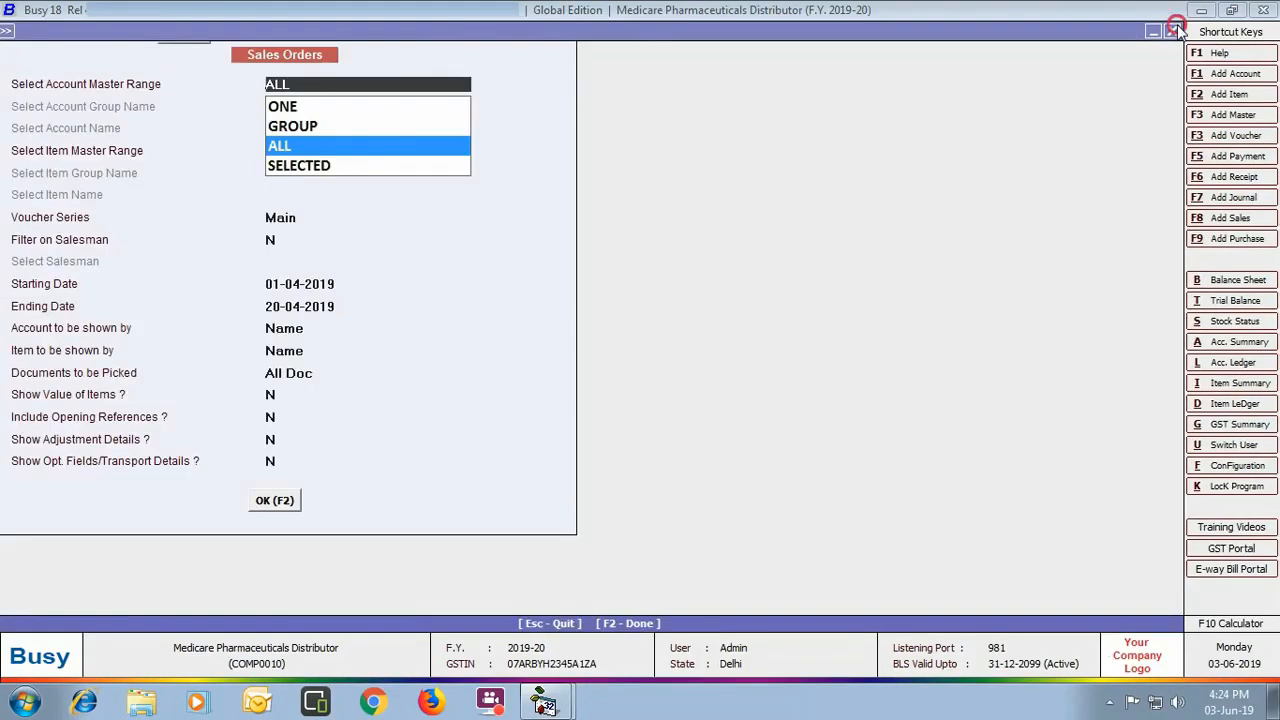
click(1173, 32)
click(790, 288)
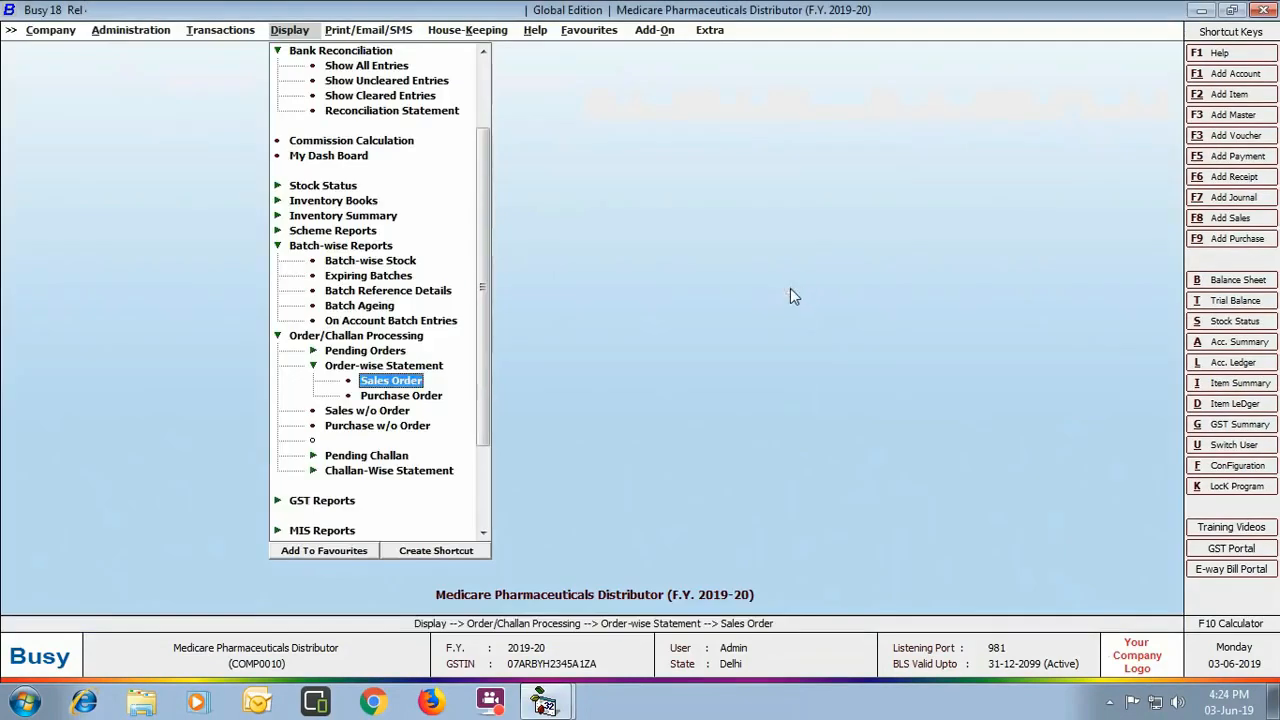
double_click(345, 530)
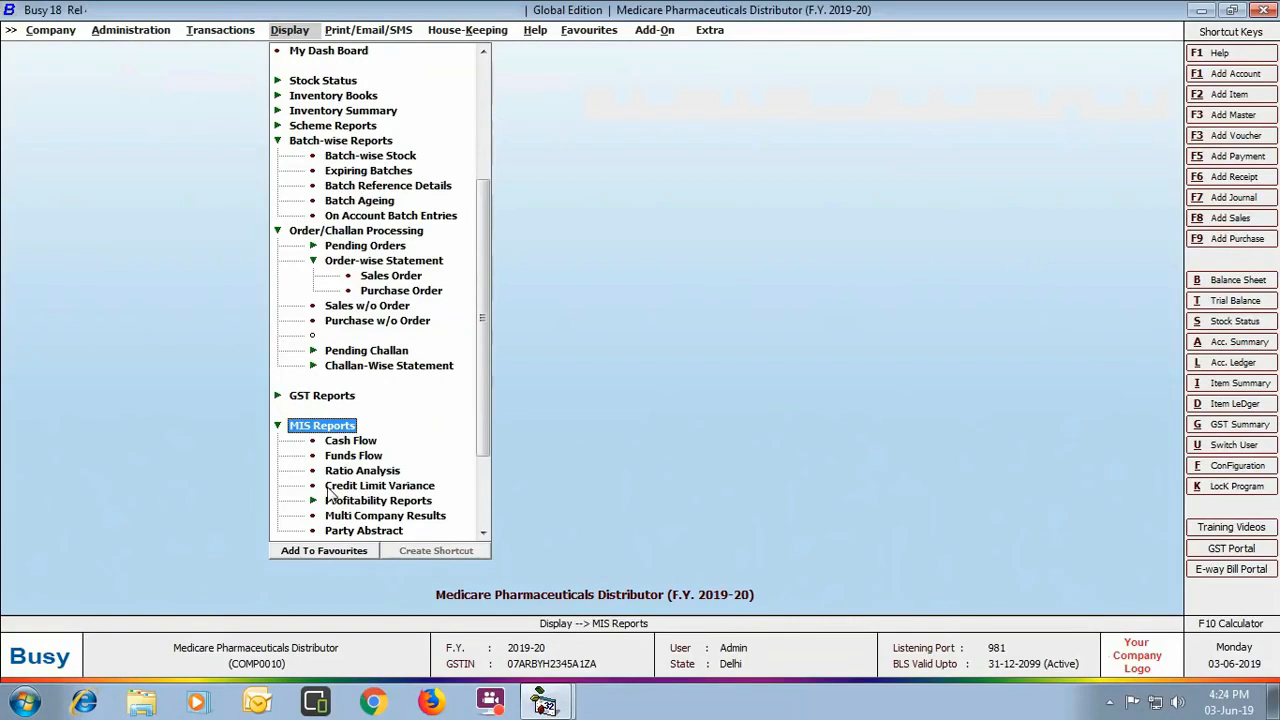
Step: Run credit limit variance for all accounts and heads: Shiv Medicos at 50,000.00 limit, -100.00% variance
double_click(410, 487)
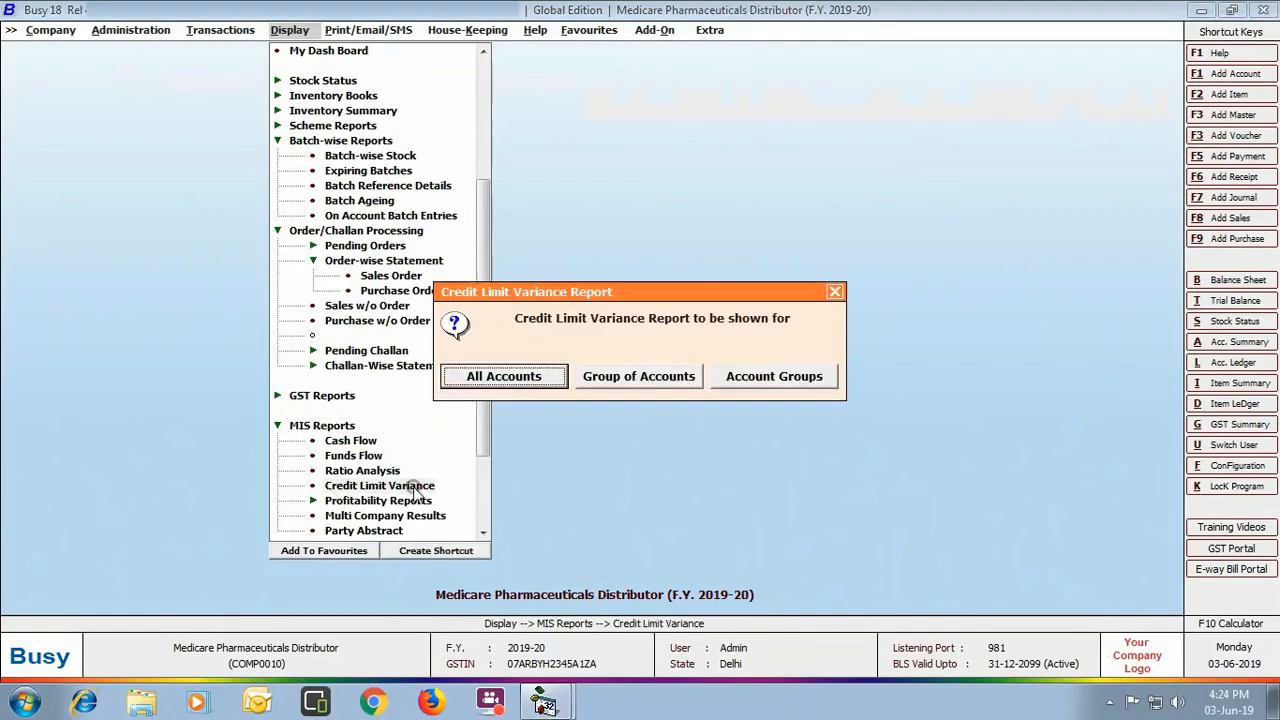
click(553, 377)
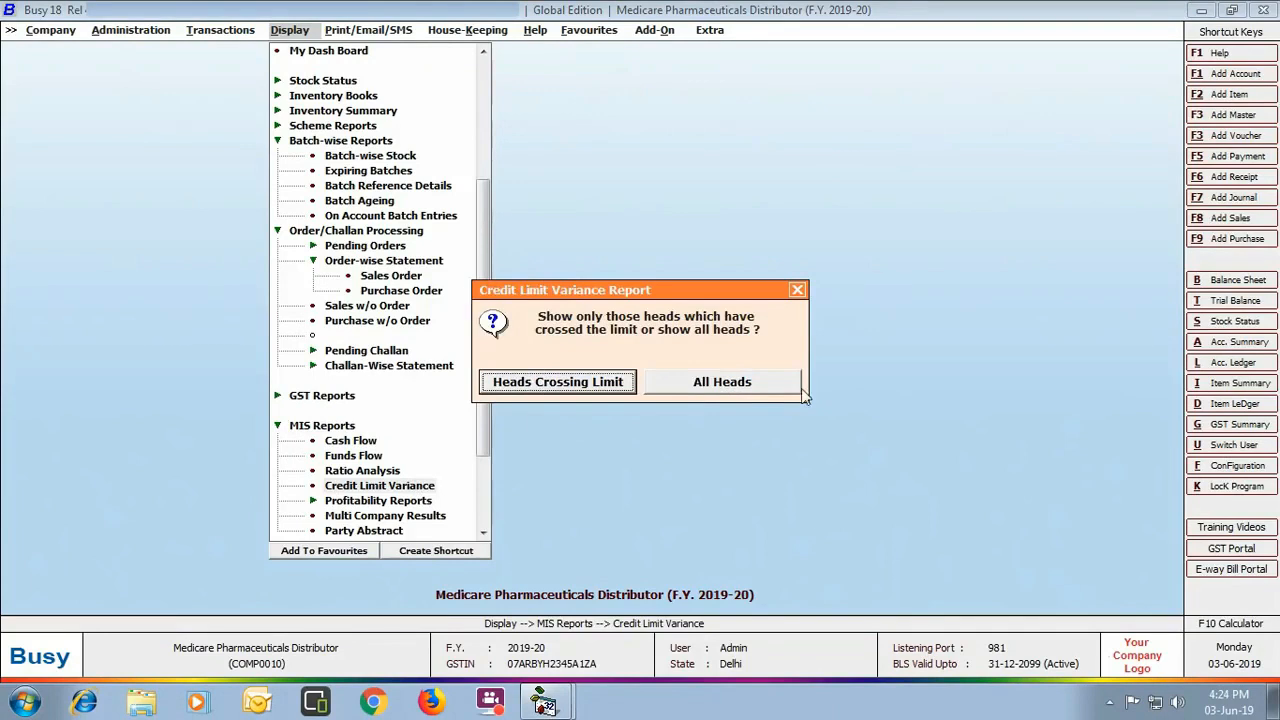
click(752, 387)
click(140, 156)
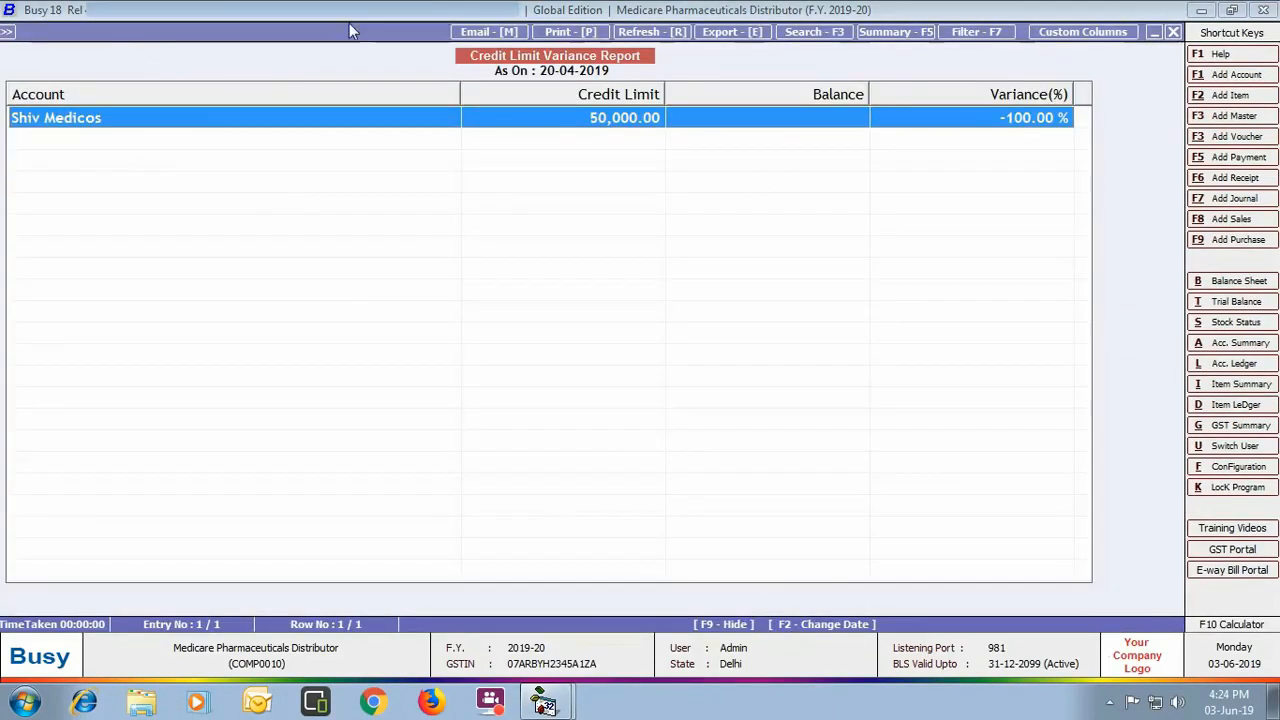
key(Escape)
key(Escape)
key(Escape)
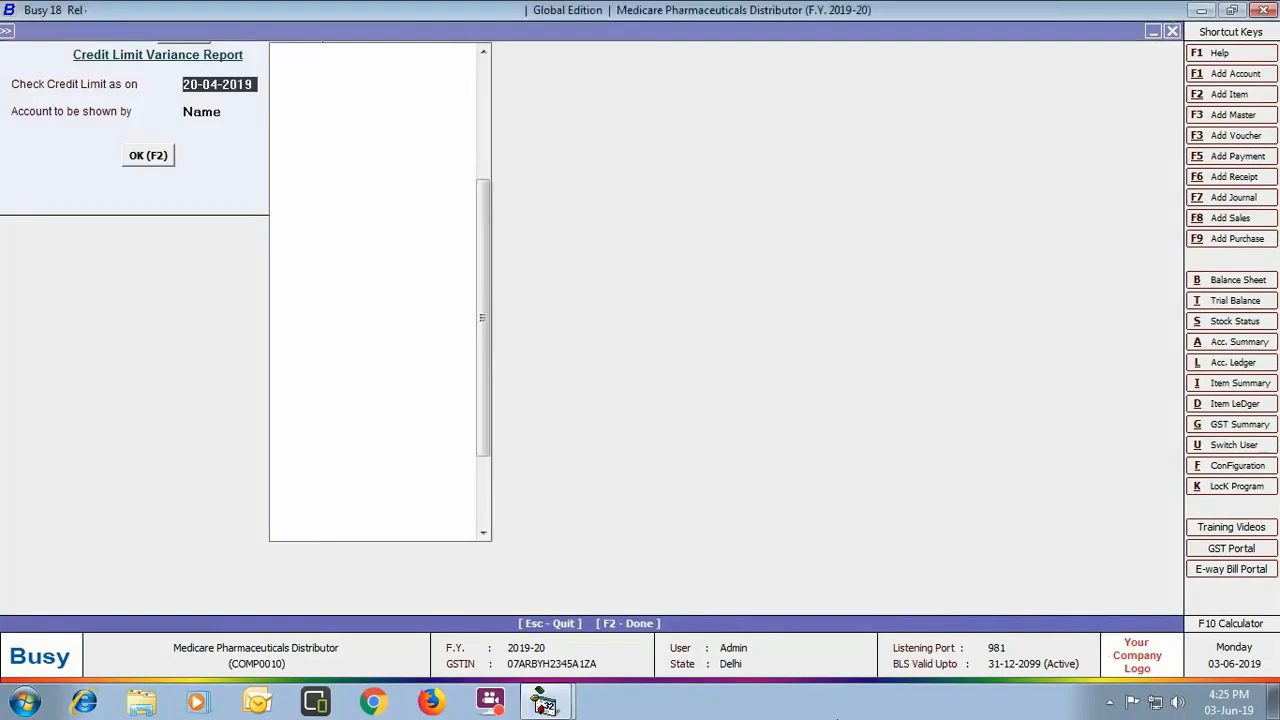